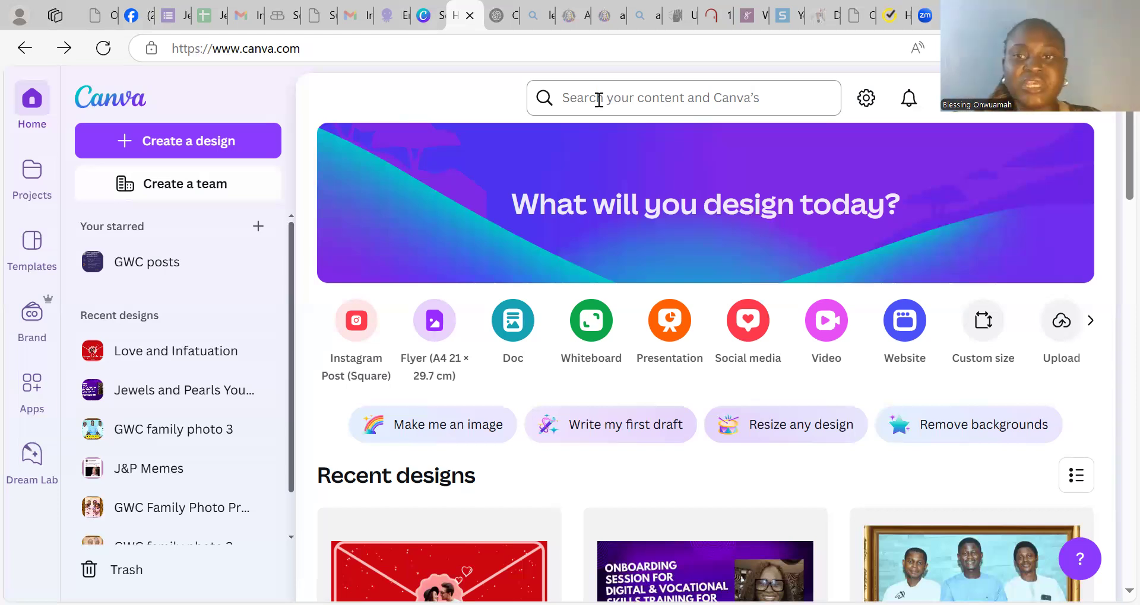
Step: Search all Canva content for "logo"
{"action": "left_click", "coordinate": [604, 97]}
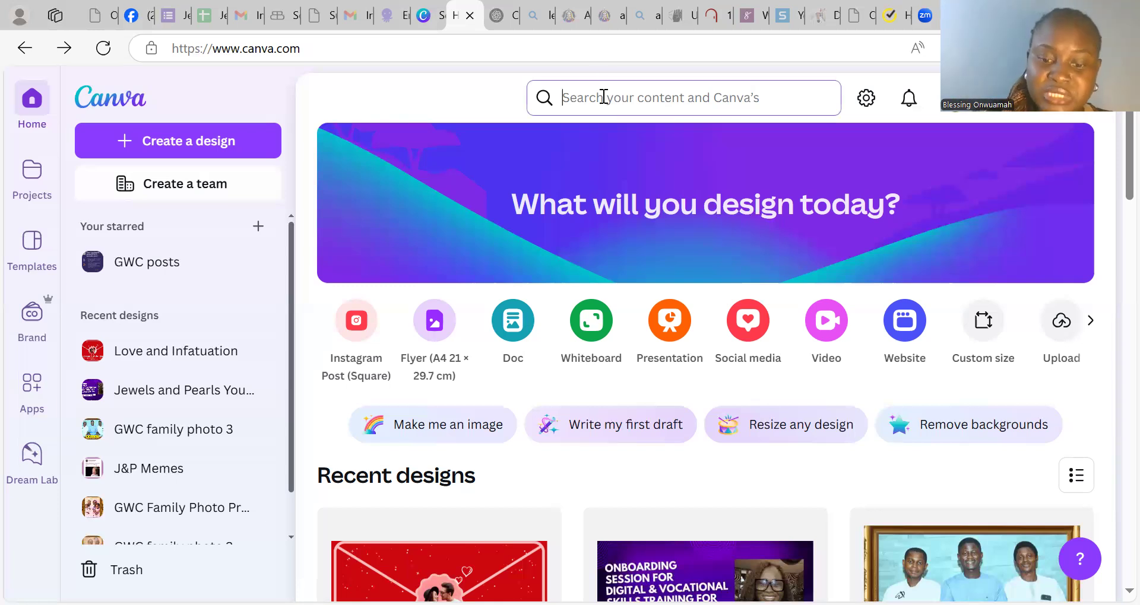
{"action": "type", "text": "log"}
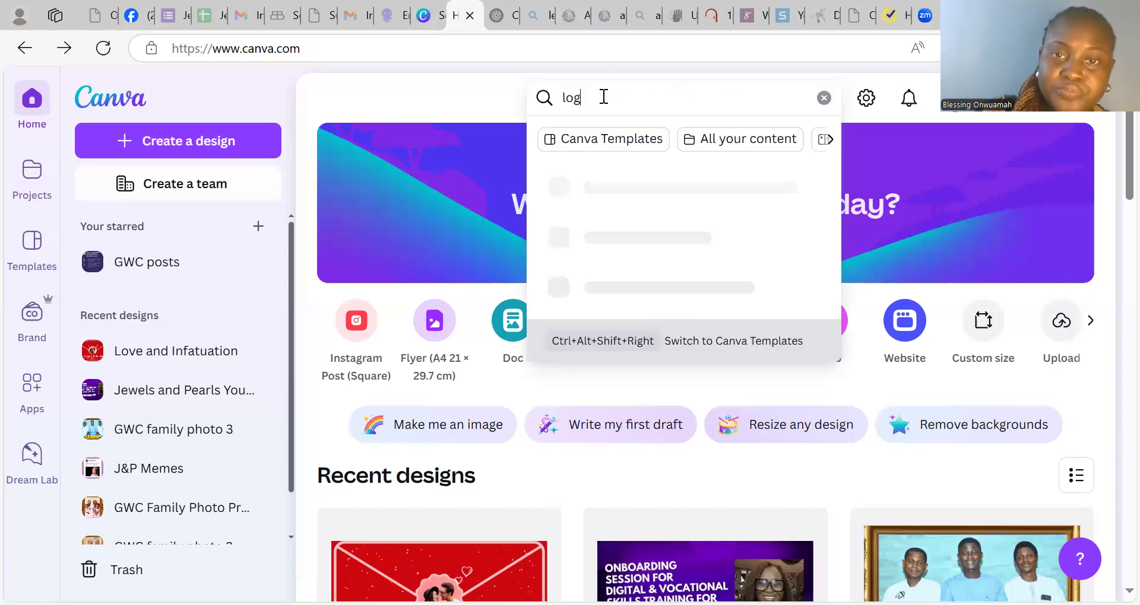
{"action": "type", "text": "o"}
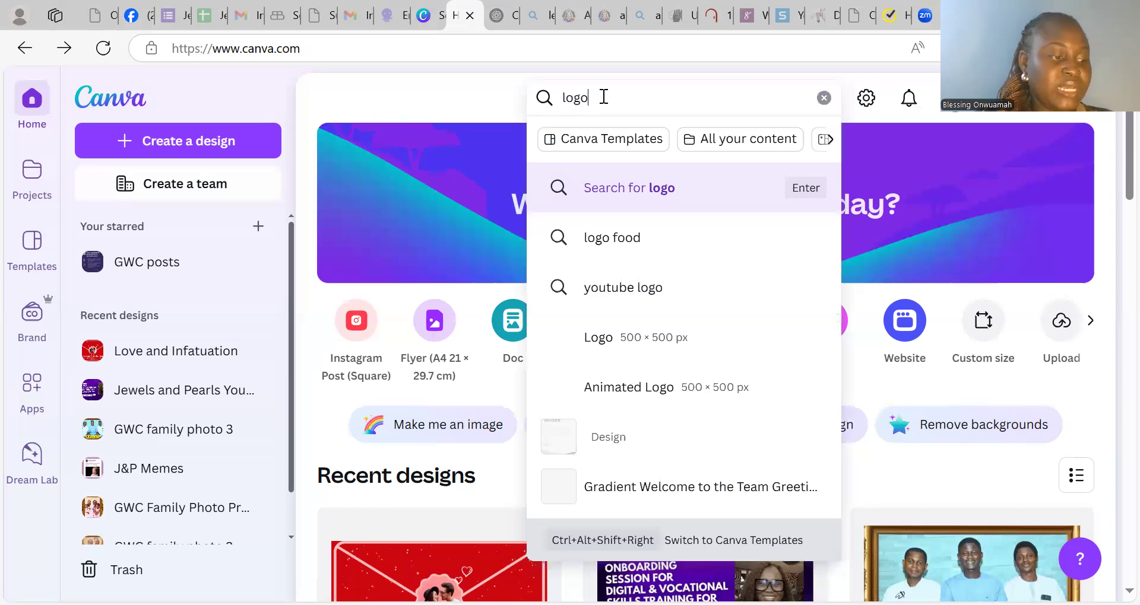
{"action": "key", "text": "Return"}
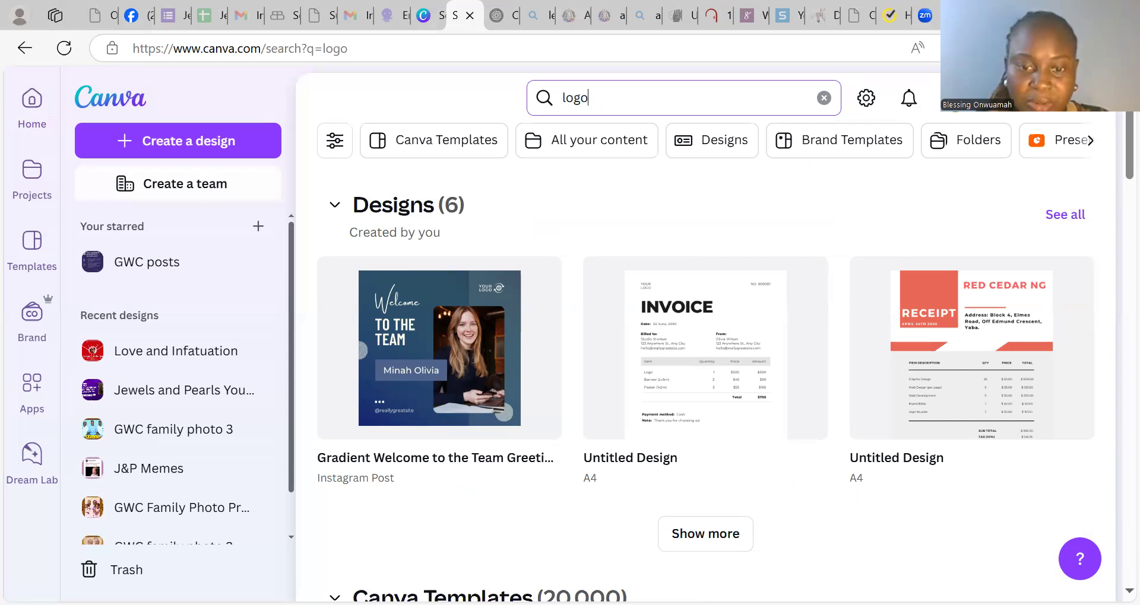
Step: Look through the logo search results, examining the Canva templates, the uploaded images and the related apps
{"action": "scroll", "coordinate": [705, 356], "scroll_direction": "down", "scroll_amount": 5}
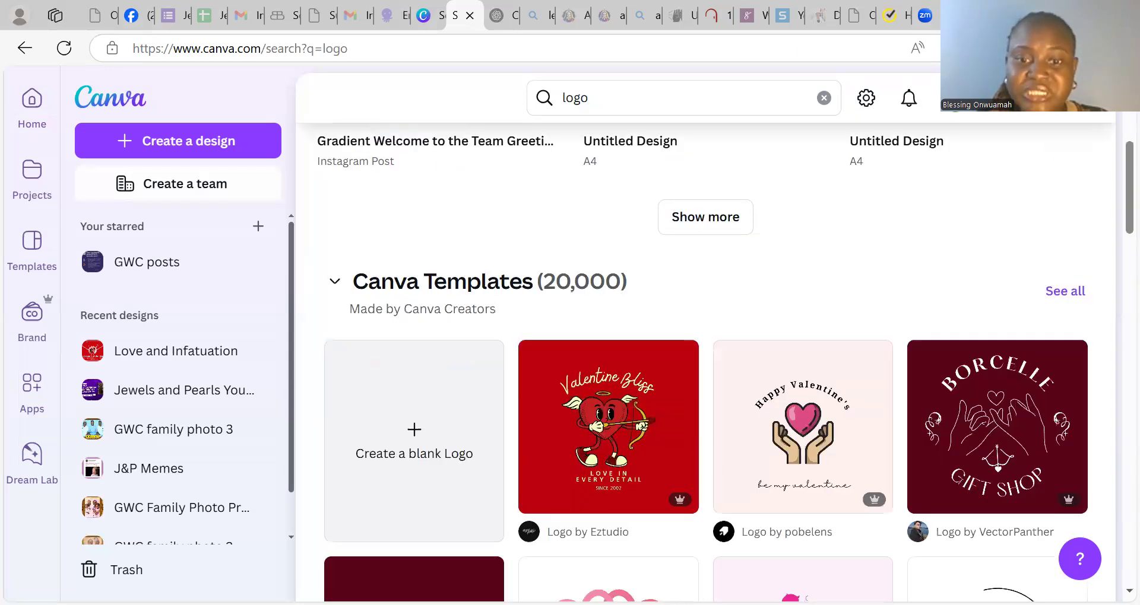
{"action": "scroll", "coordinate": [705, 356], "scroll_direction": "down", "scroll_amount": 3}
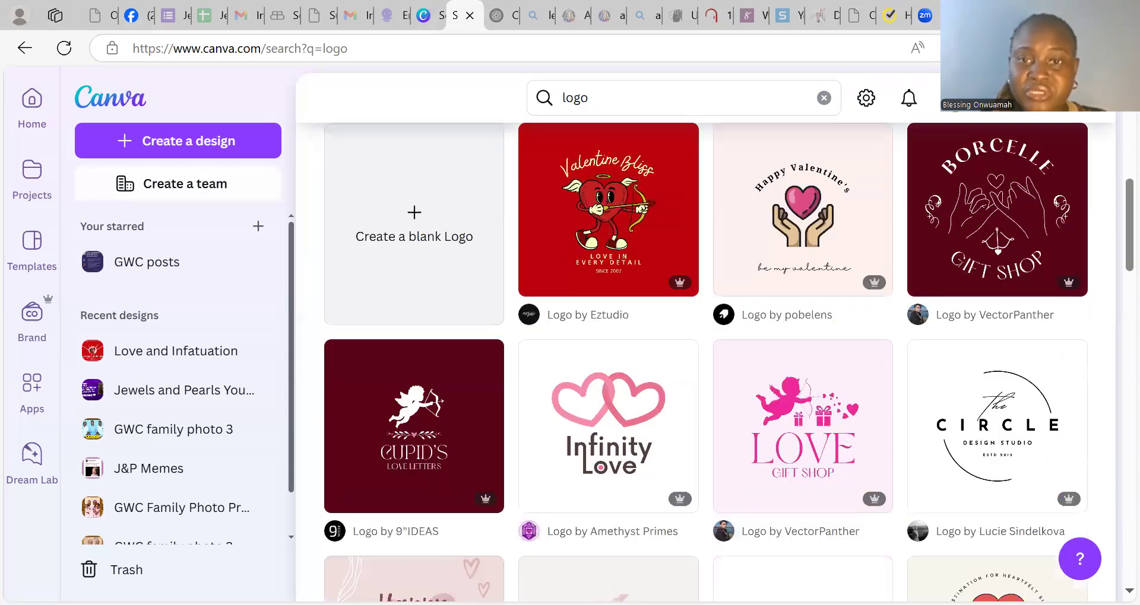
{"action": "scroll", "coordinate": [706, 357], "scroll_direction": "down", "scroll_amount": 1}
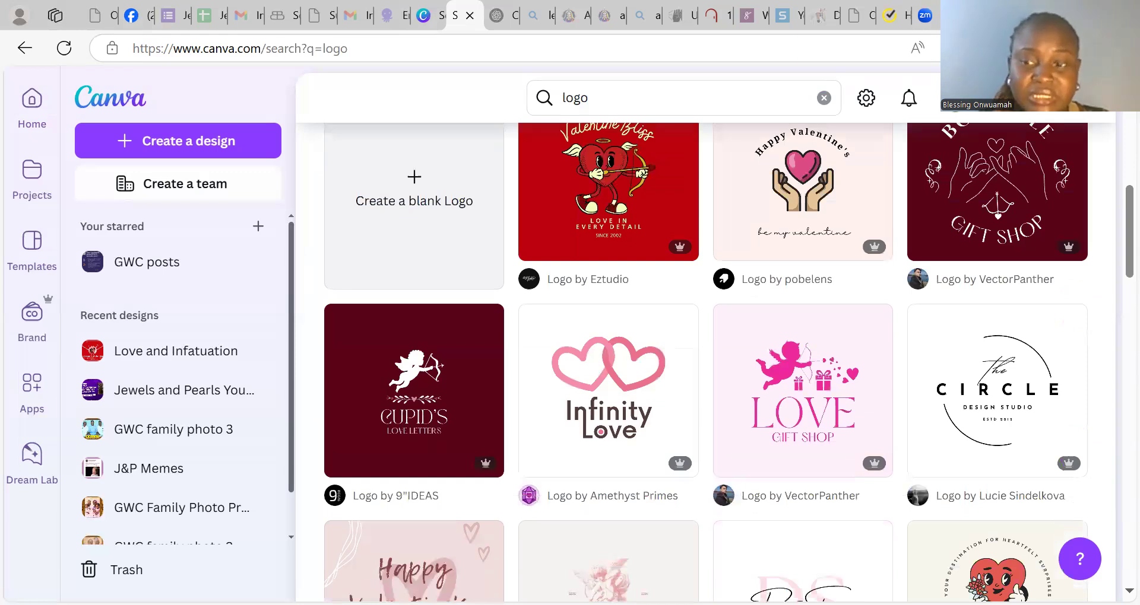
{"action": "scroll", "coordinate": [706, 356], "scroll_direction": "down", "scroll_amount": 1}
{"action": "scroll", "coordinate": [705, 356], "scroll_direction": "down", "scroll_amount": 5}
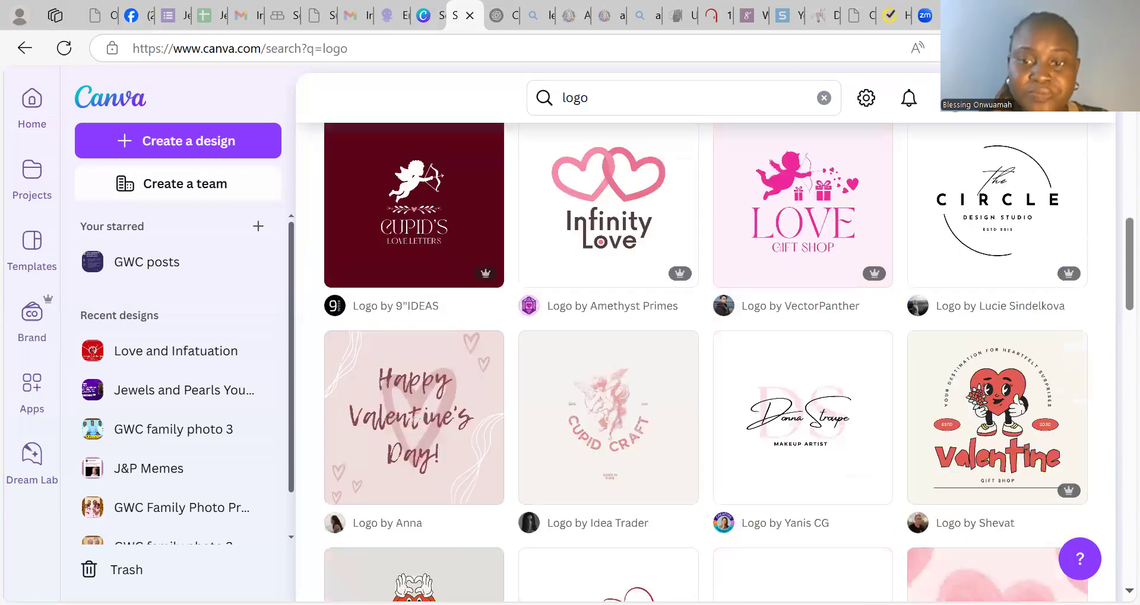
{"action": "scroll", "coordinate": [705, 356], "scroll_direction": "down", "scroll_amount": 2}
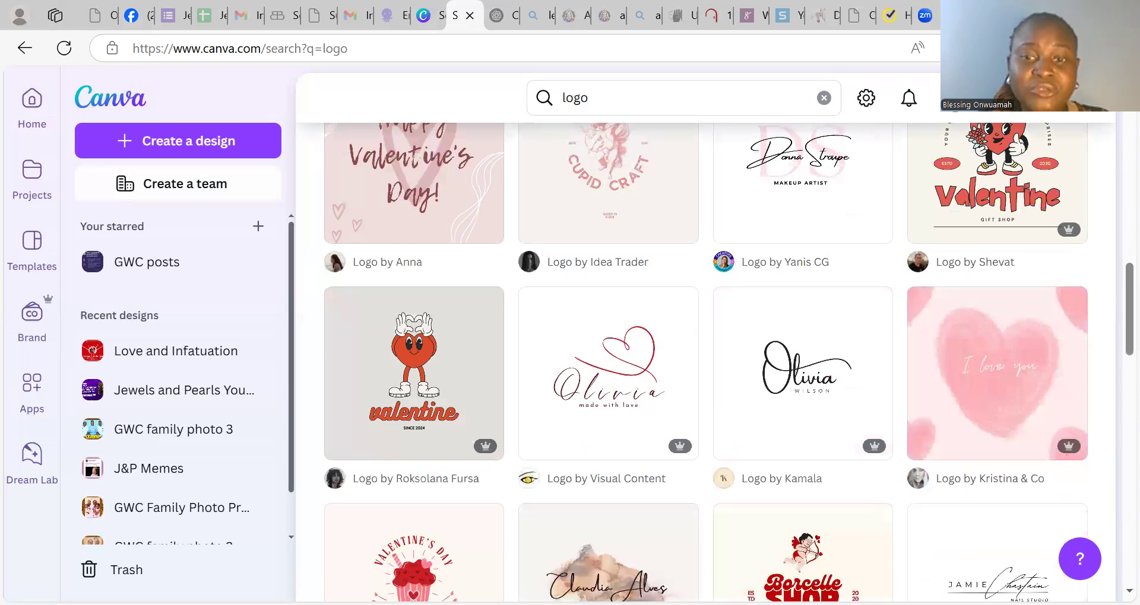
{"action": "scroll", "coordinate": [705, 356], "scroll_direction": "down", "scroll_amount": 3}
{"action": "scroll", "coordinate": [705, 357], "scroll_direction": "down", "scroll_amount": 2}
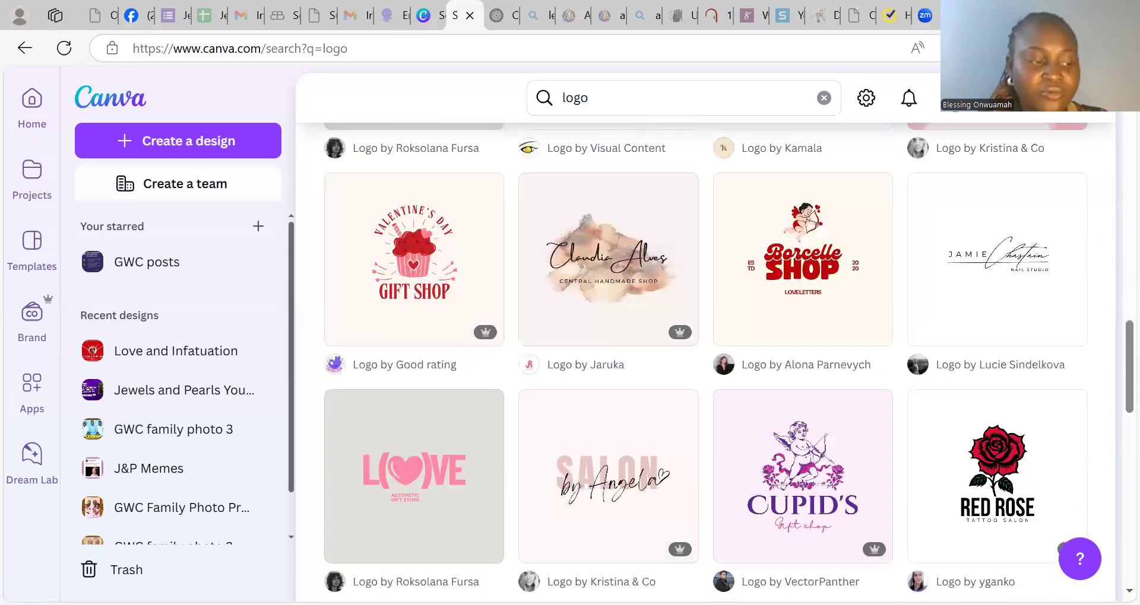
{"action": "scroll", "coordinate": [705, 356], "scroll_direction": "down", "scroll_amount": 3}
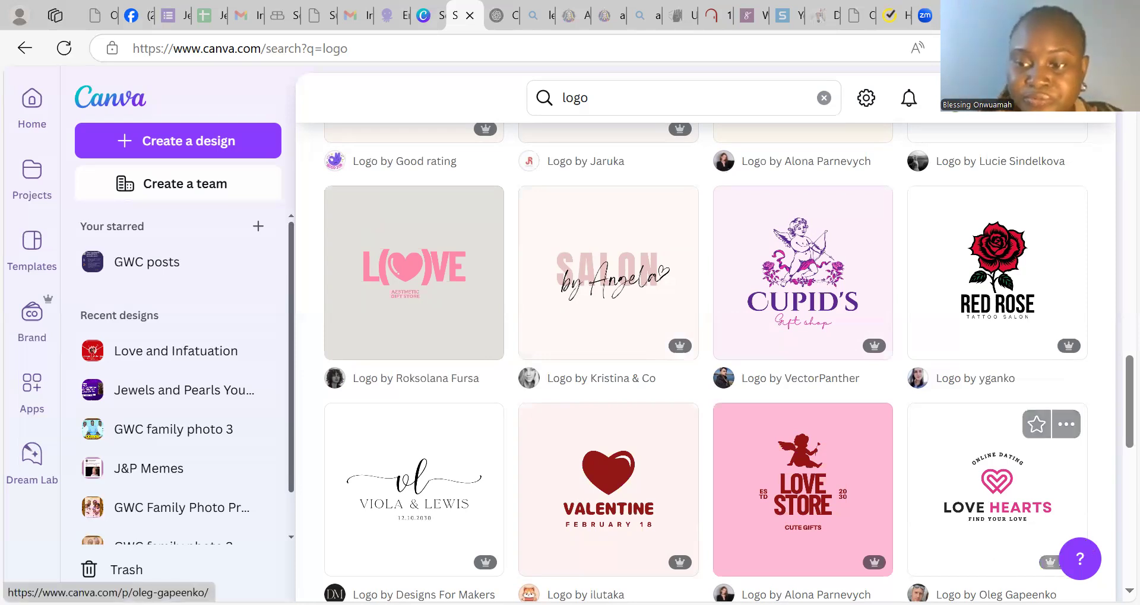
{"action": "scroll", "coordinate": [706, 356], "scroll_direction": "down", "scroll_amount": 2}
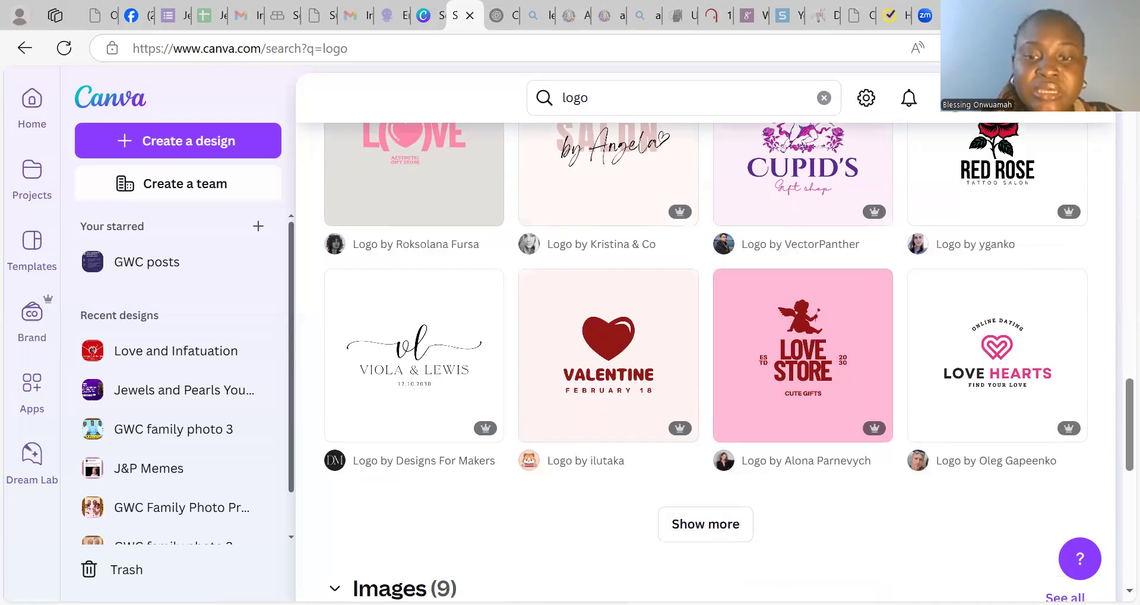
{"action": "scroll", "coordinate": [705, 356], "scroll_direction": "down", "scroll_amount": 4}
{"action": "scroll", "coordinate": [706, 357], "scroll_direction": "down", "scroll_amount": 1}
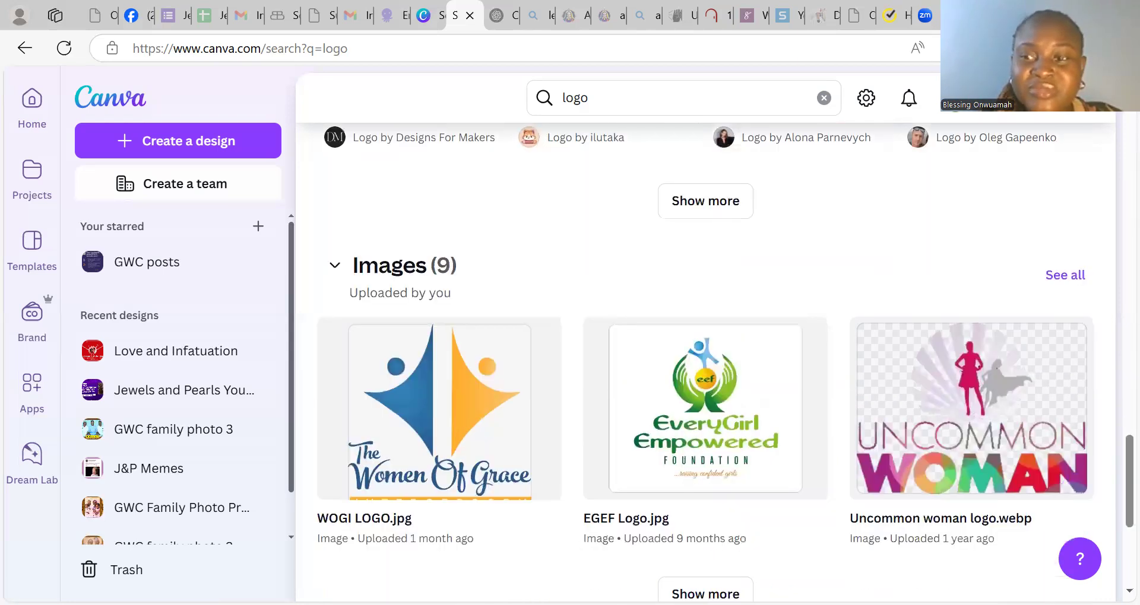
{"action": "scroll", "coordinate": [705, 356], "scroll_direction": "down", "scroll_amount": 2}
{"action": "scroll", "coordinate": [705, 356], "scroll_direction": "down", "scroll_amount": 2}
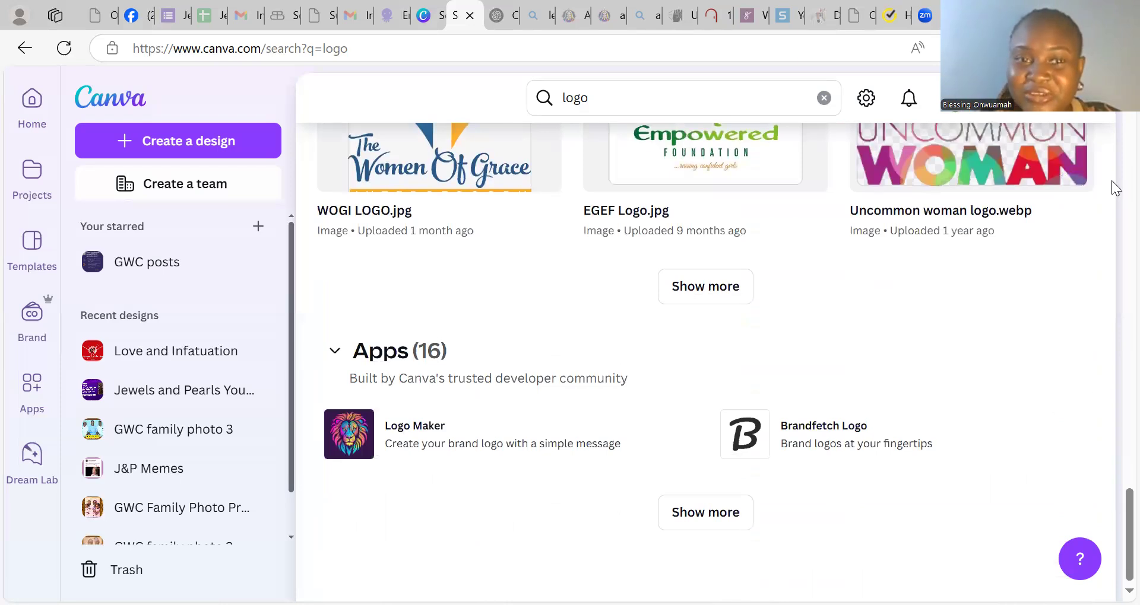
{"action": "scroll", "coordinate": [1115, 189], "scroll_direction": "down", "scroll_amount": 5}
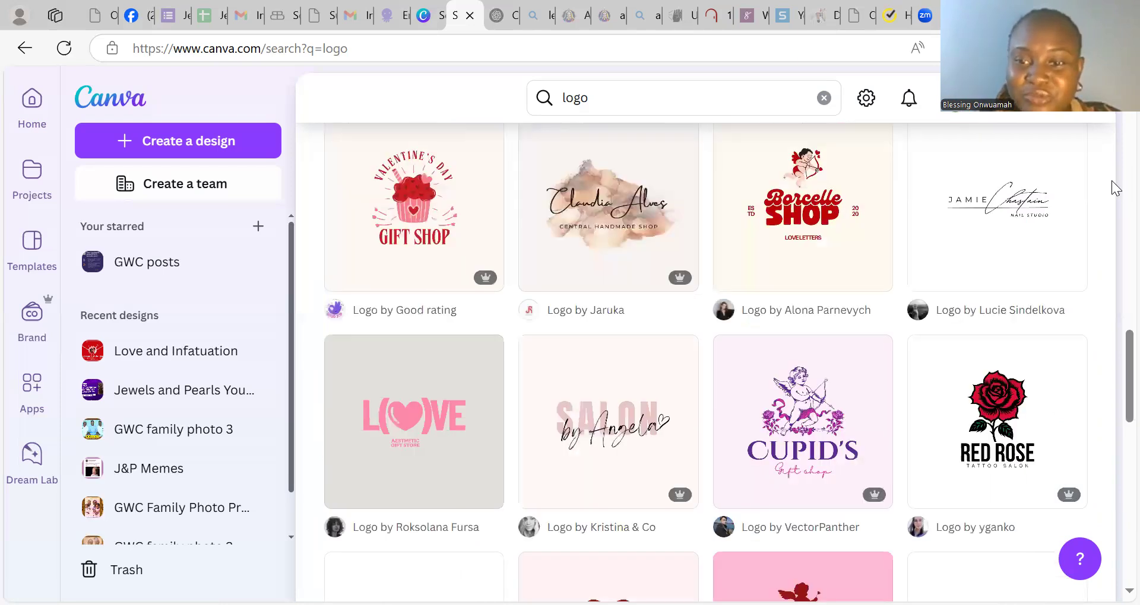
{"action": "scroll", "coordinate": [1113, 187], "scroll_direction": "up", "scroll_amount": 1}
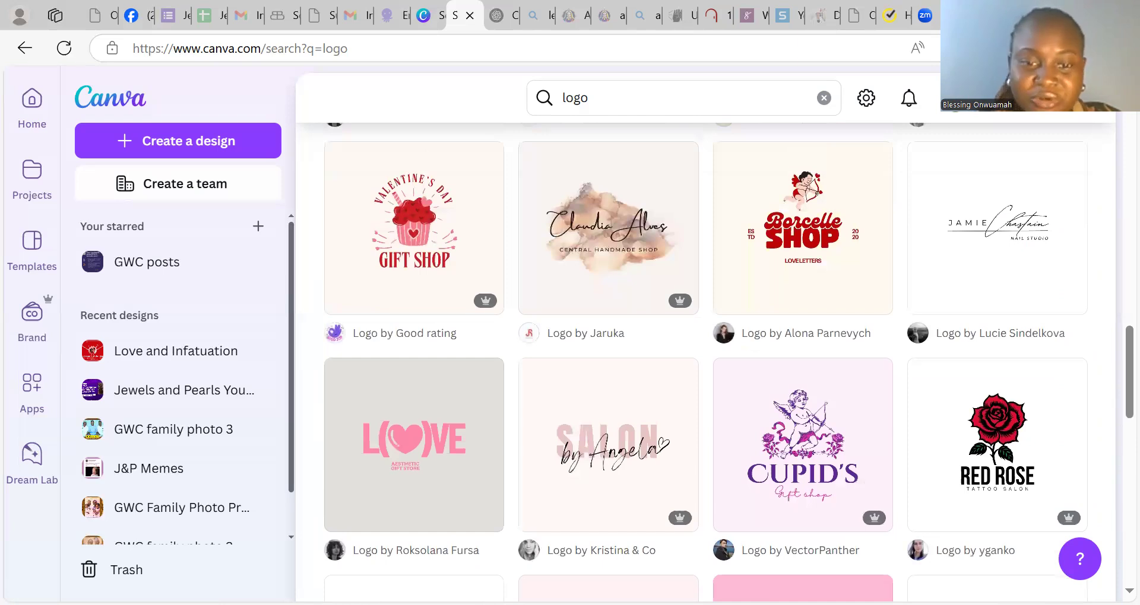
{"action": "scroll", "coordinate": [706, 356], "scroll_direction": "down", "scroll_amount": 5}
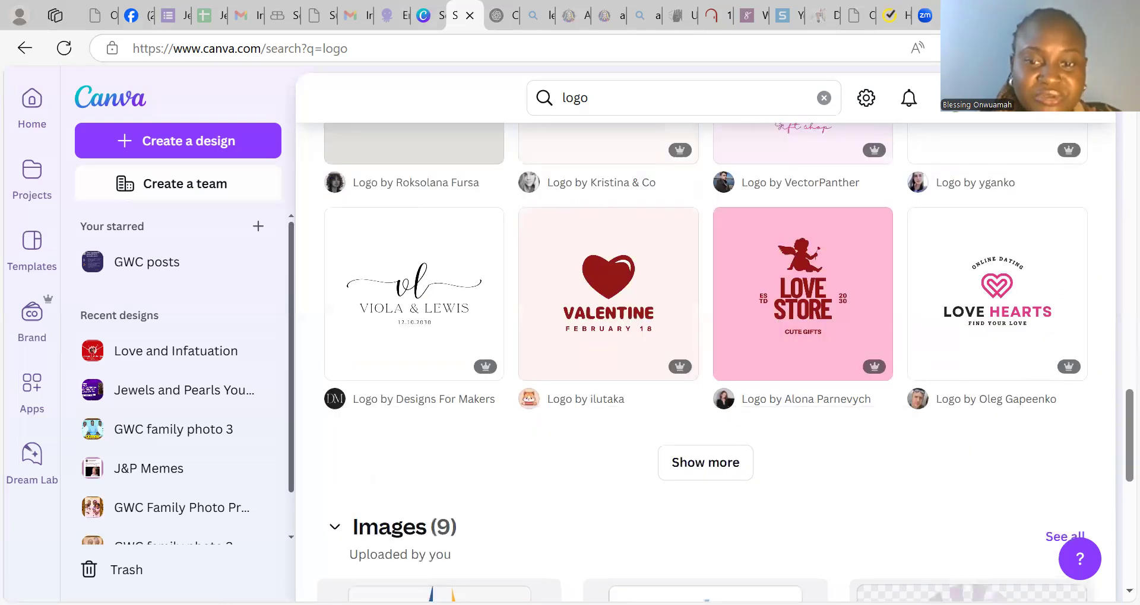
{"action": "scroll", "coordinate": [626, 484], "scroll_direction": "down", "scroll_amount": 4}
{"action": "scroll", "coordinate": [416, 446], "scroll_direction": "down", "scroll_amount": 1}
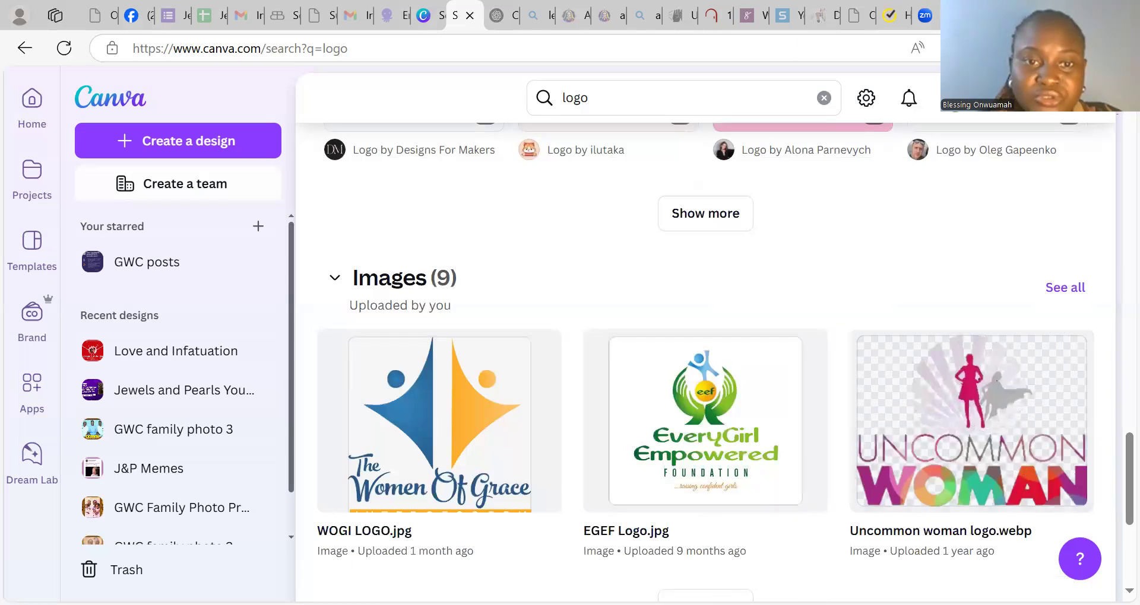
{"action": "key", "text": "Page_Up"}
{"action": "key", "text": "Page_Up"}
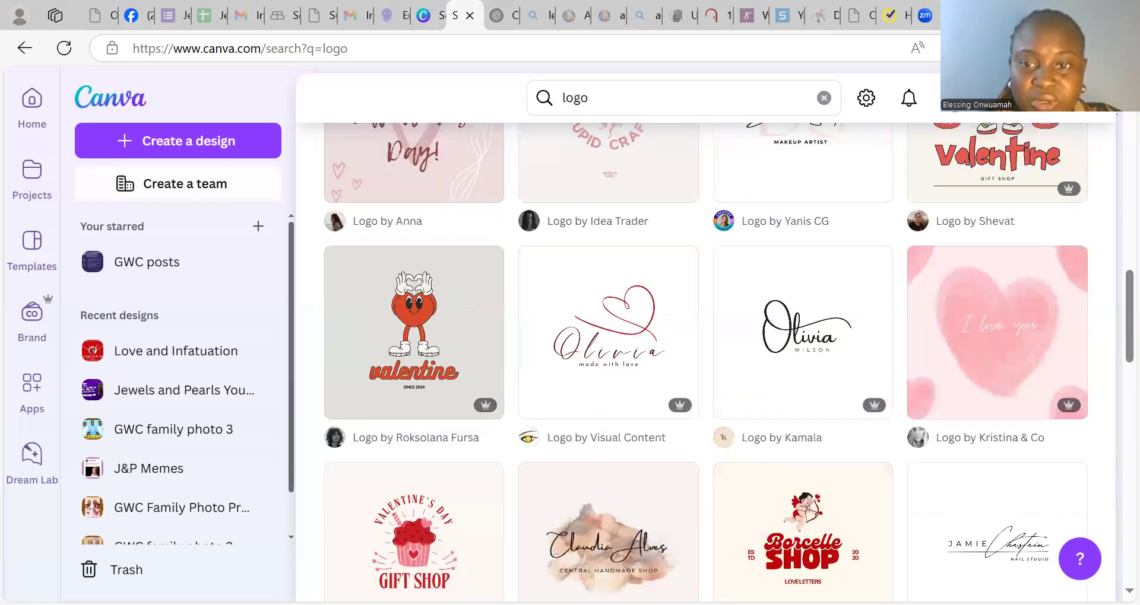
{"action": "key", "text": "Page_Up"}
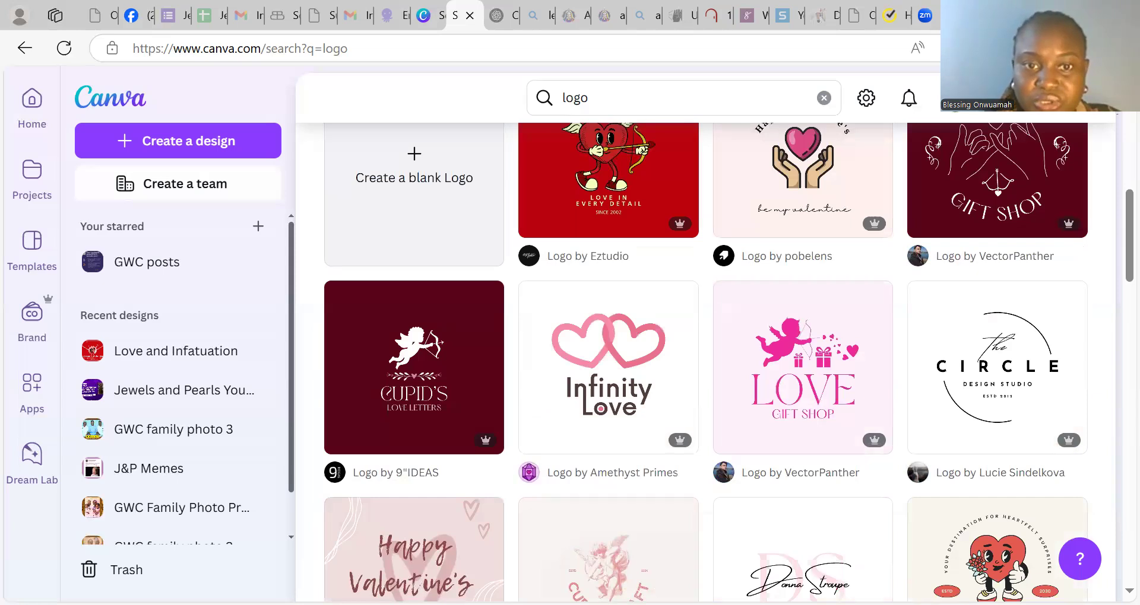
{"action": "key", "text": "Page_Up"}
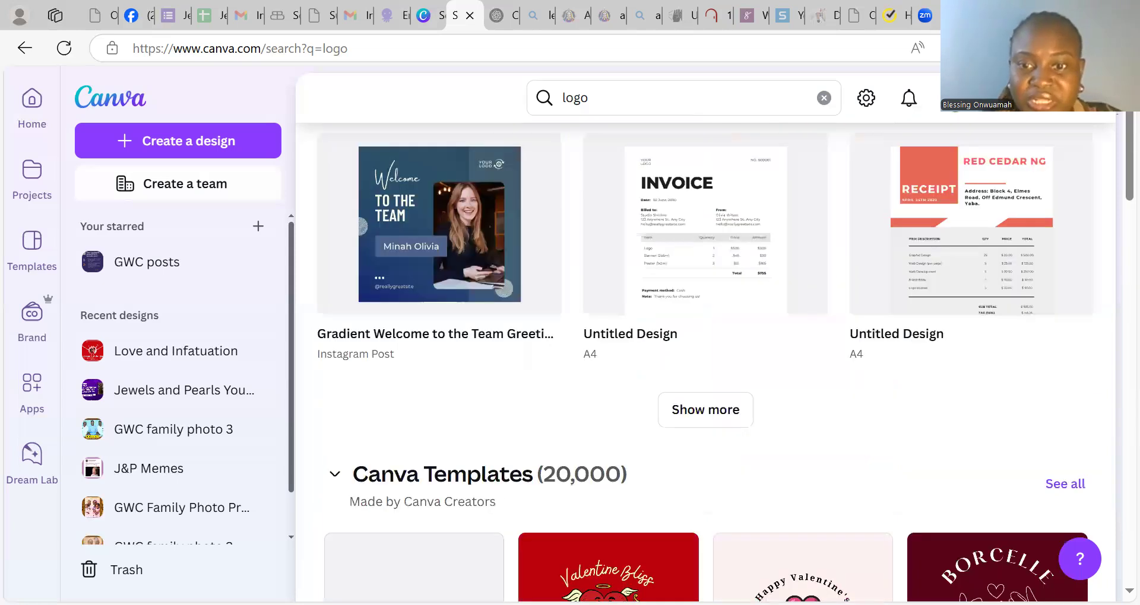
Step: Show all Canva templates for the logo search and refine the query to "food logo"
{"action": "left_click", "coordinate": [1077, 488]}
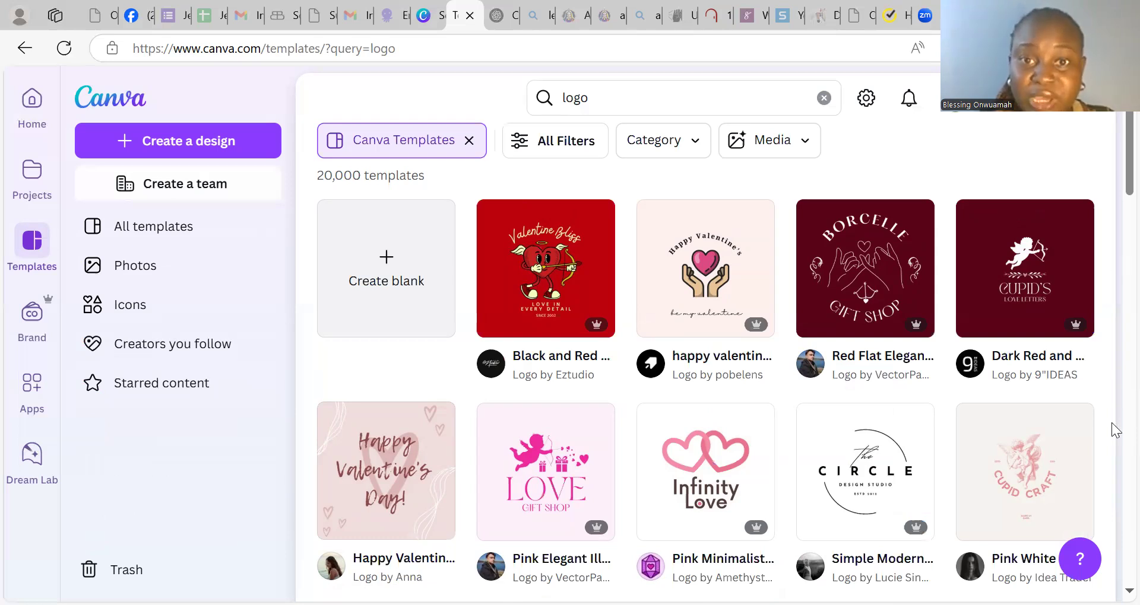
{"action": "left_click", "coordinate": [560, 97]}
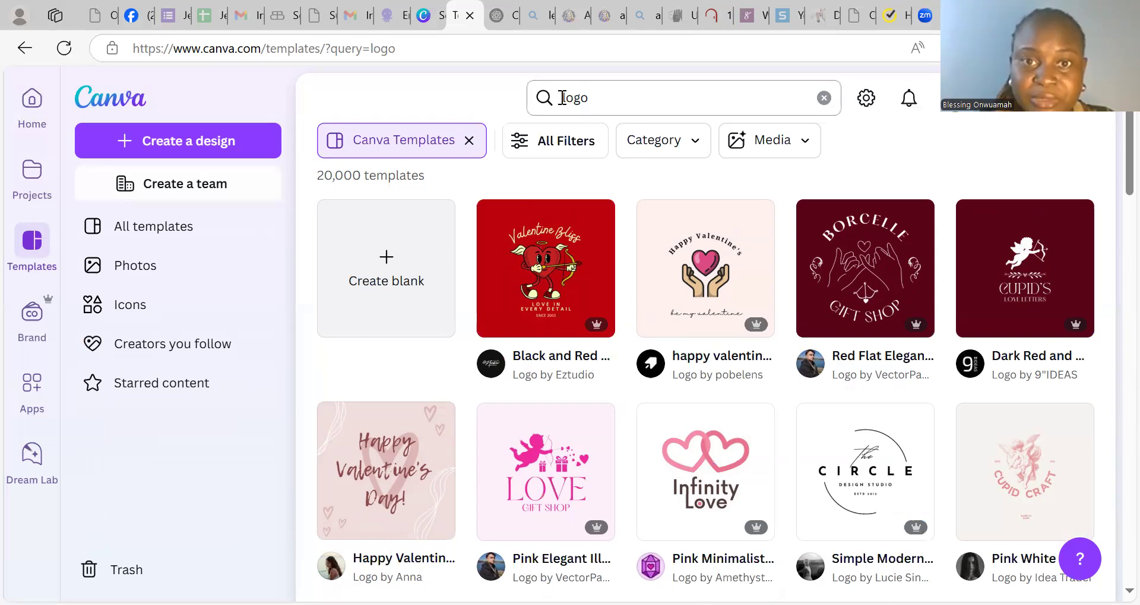
{"action": "left_click", "coordinate": [561, 98]}
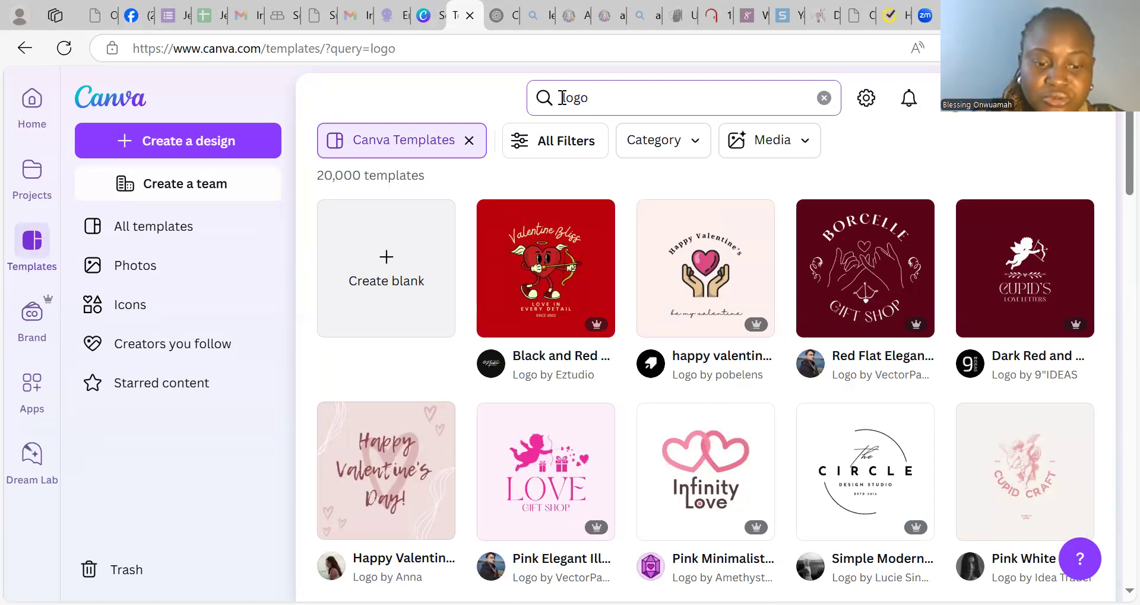
{"action": "type", "text": "food"}
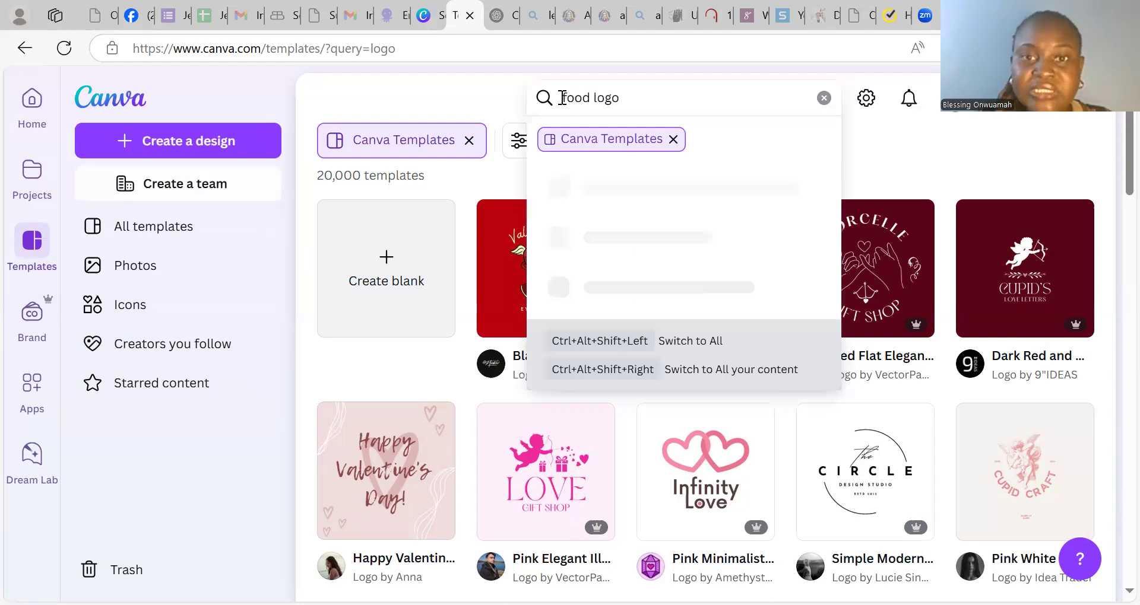
{"action": "key", "text": "Return"}
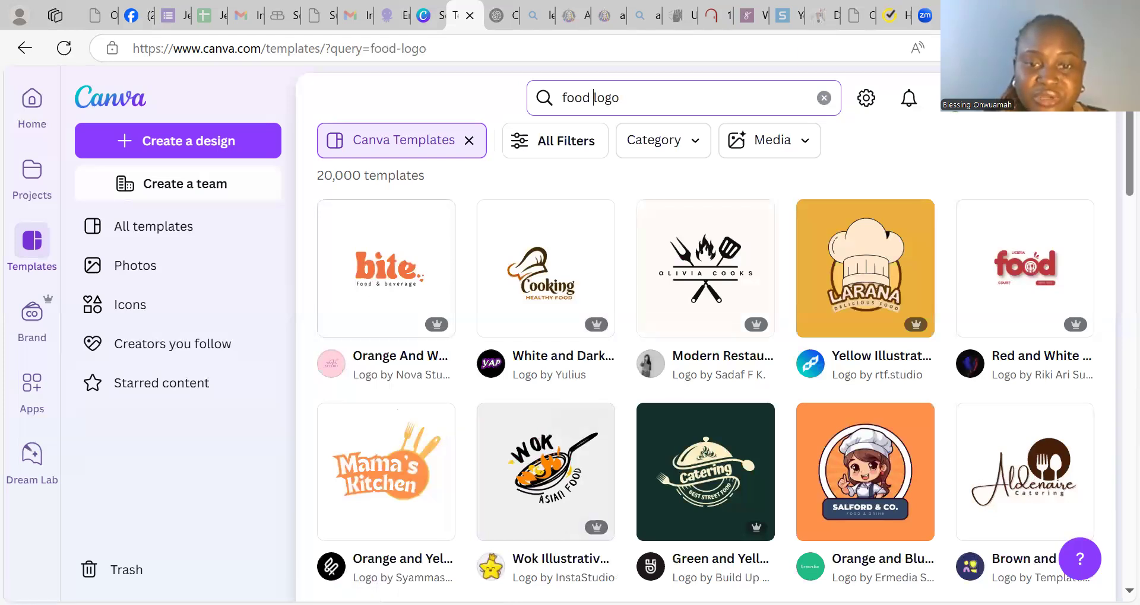
Step: Browse the food logo templates and compare their styles to find a suitable starting design
{"action": "scroll", "coordinate": [593, 98], "scroll_direction": "down", "scroll_amount": 2}
{"action": "scroll", "coordinate": [594, 97], "scroll_direction": "down", "scroll_amount": 2}
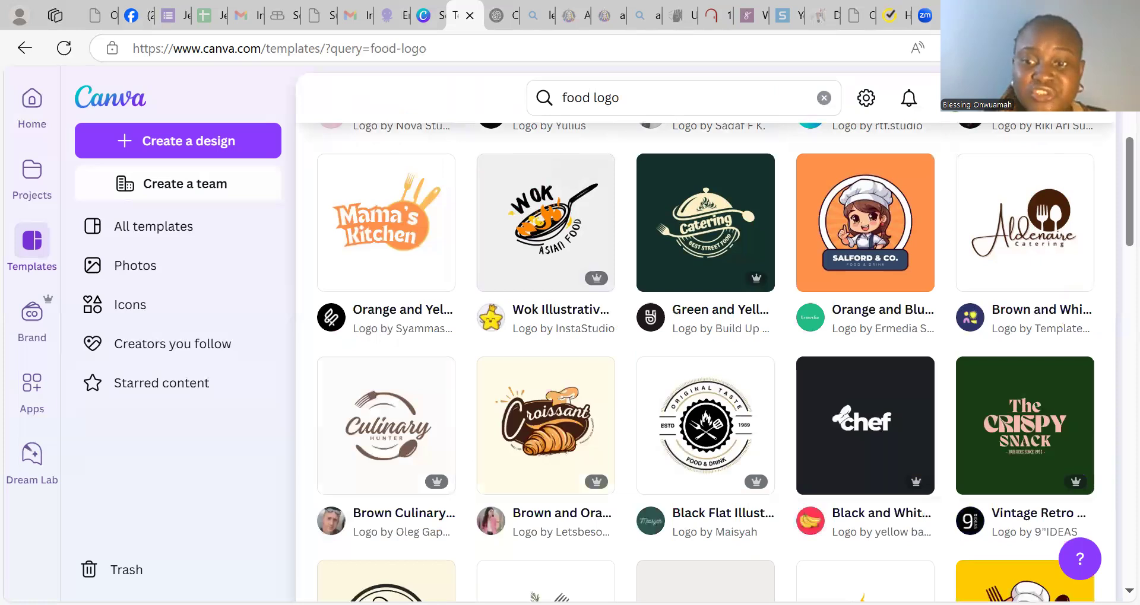
{"action": "scroll", "coordinate": [594, 97], "scroll_direction": "down", "scroll_amount": 2}
{"action": "scroll", "coordinate": [725, 361], "scroll_direction": "down", "scroll_amount": 1}
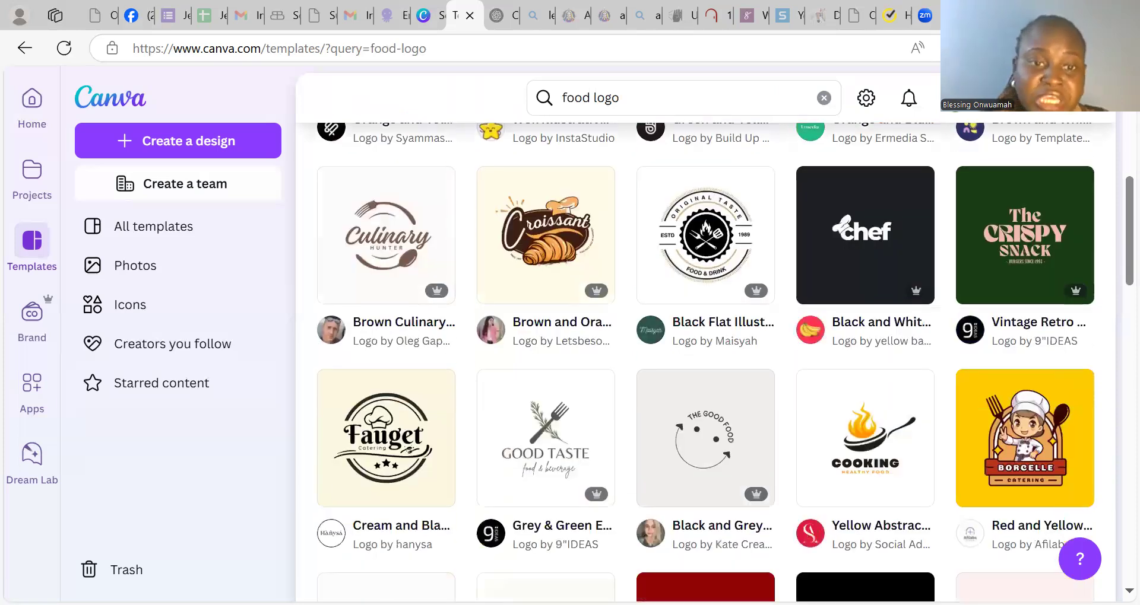
{"action": "scroll", "coordinate": [705, 362], "scroll_direction": "down", "scroll_amount": 1}
{"action": "scroll", "coordinate": [705, 361], "scroll_direction": "down", "scroll_amount": 1}
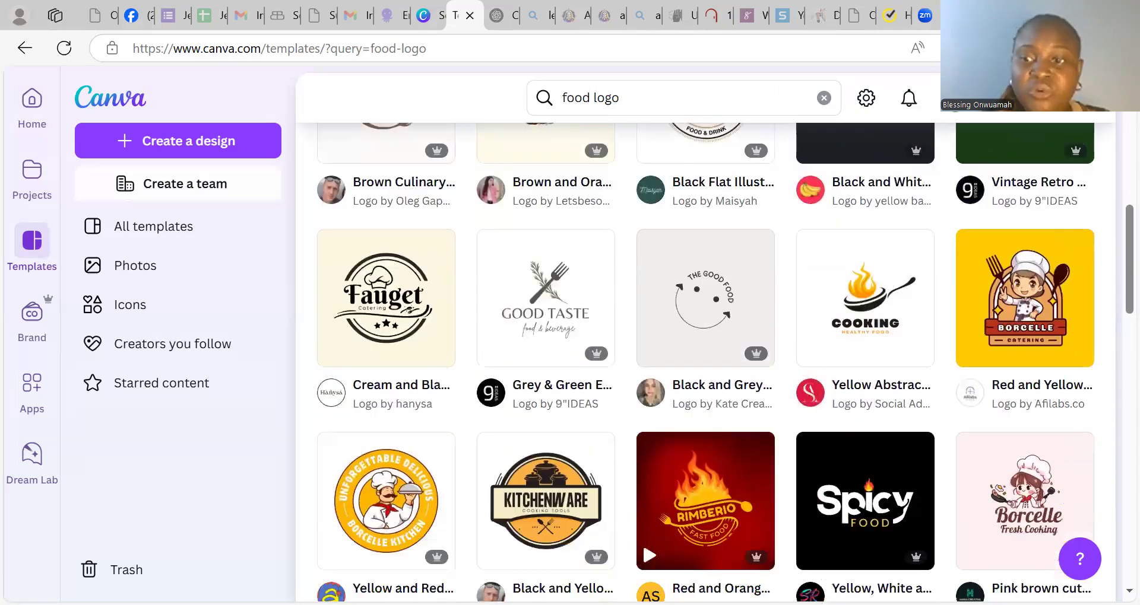
{"action": "scroll", "coordinate": [706, 362], "scroll_direction": "down", "scroll_amount": 2}
{"action": "scroll", "coordinate": [705, 362], "scroll_direction": "down", "scroll_amount": 3}
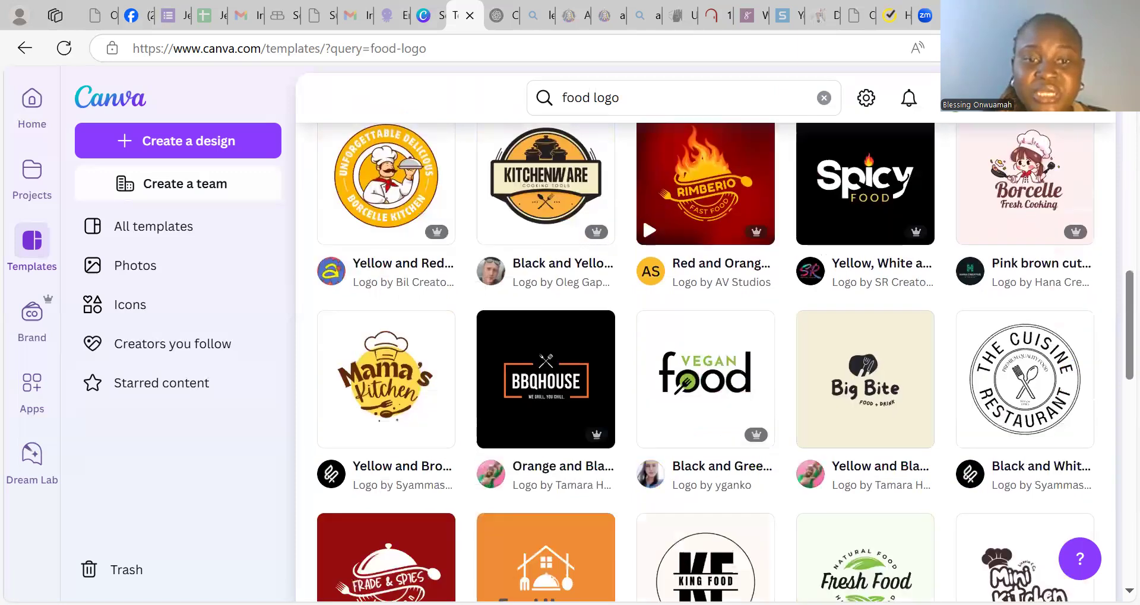
{"action": "scroll", "coordinate": [705, 361], "scroll_direction": "down", "scroll_amount": 1}
{"action": "scroll", "coordinate": [705, 361], "scroll_direction": "down", "scroll_amount": 1}
{"action": "scroll", "coordinate": [705, 362], "scroll_direction": "down", "scroll_amount": 4}
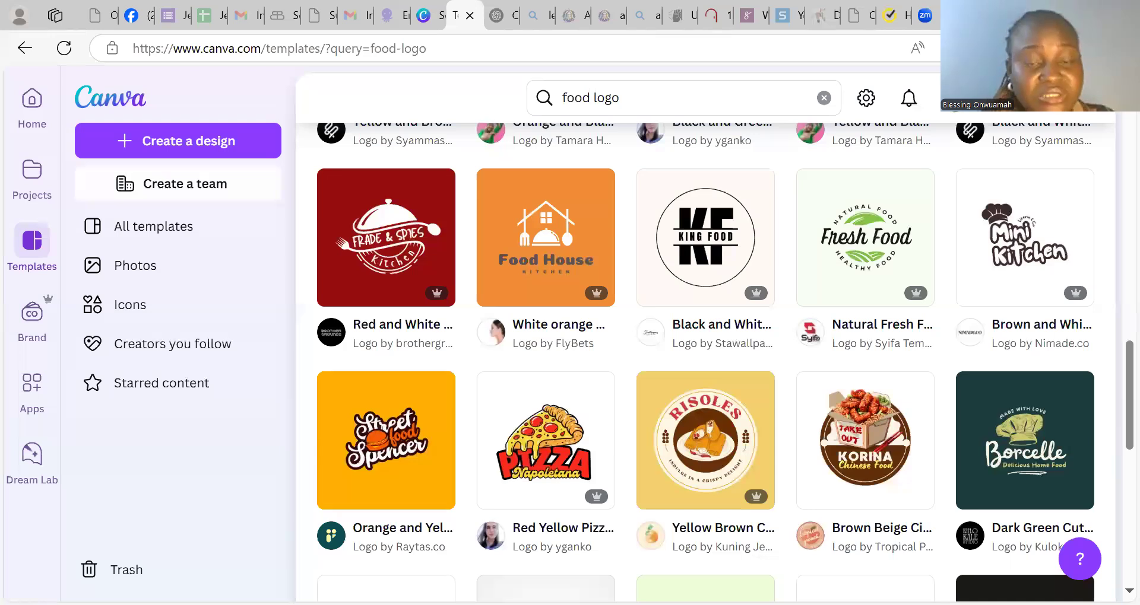
{"action": "scroll", "coordinate": [705, 362], "scroll_direction": "down", "scroll_amount": 3}
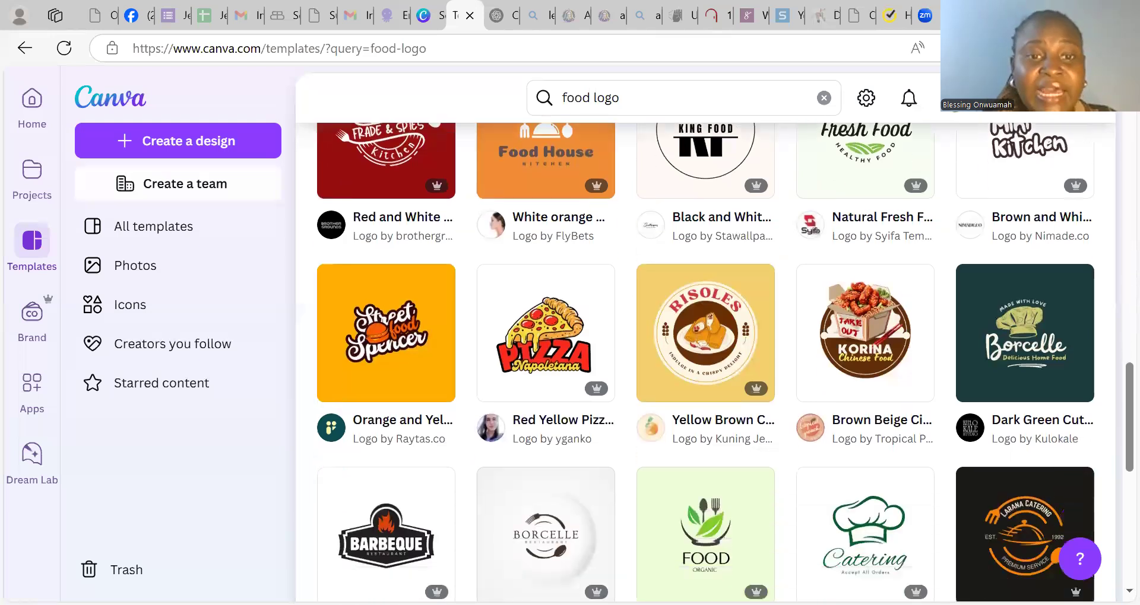
{"action": "scroll", "coordinate": [705, 362], "scroll_direction": "down", "scroll_amount": 5}
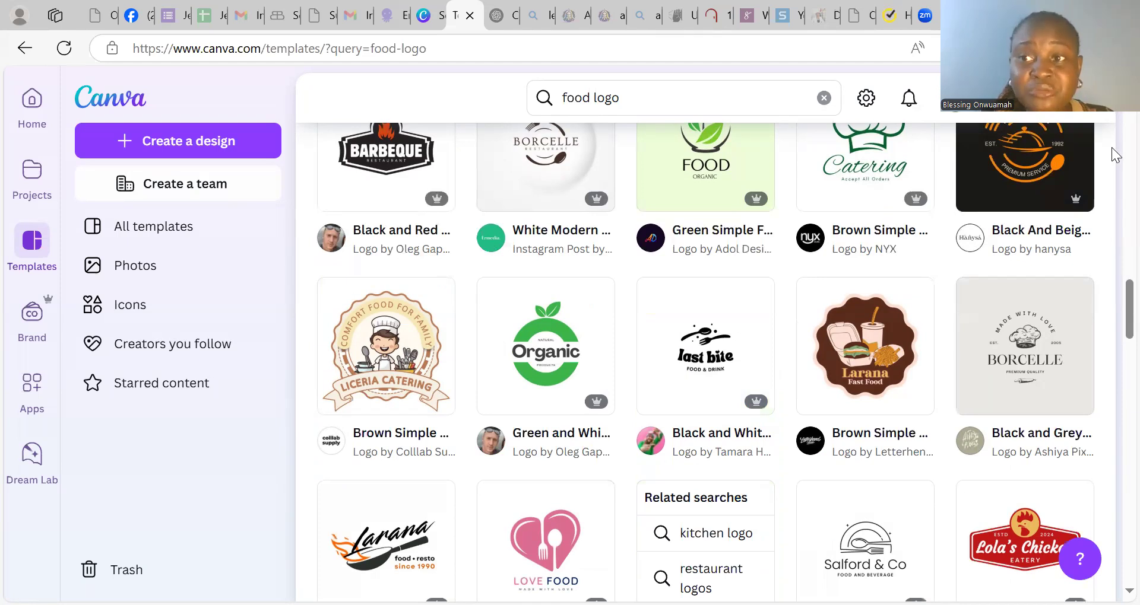
{"action": "scroll", "coordinate": [1115, 139], "scroll_direction": "up", "scroll_amount": 5}
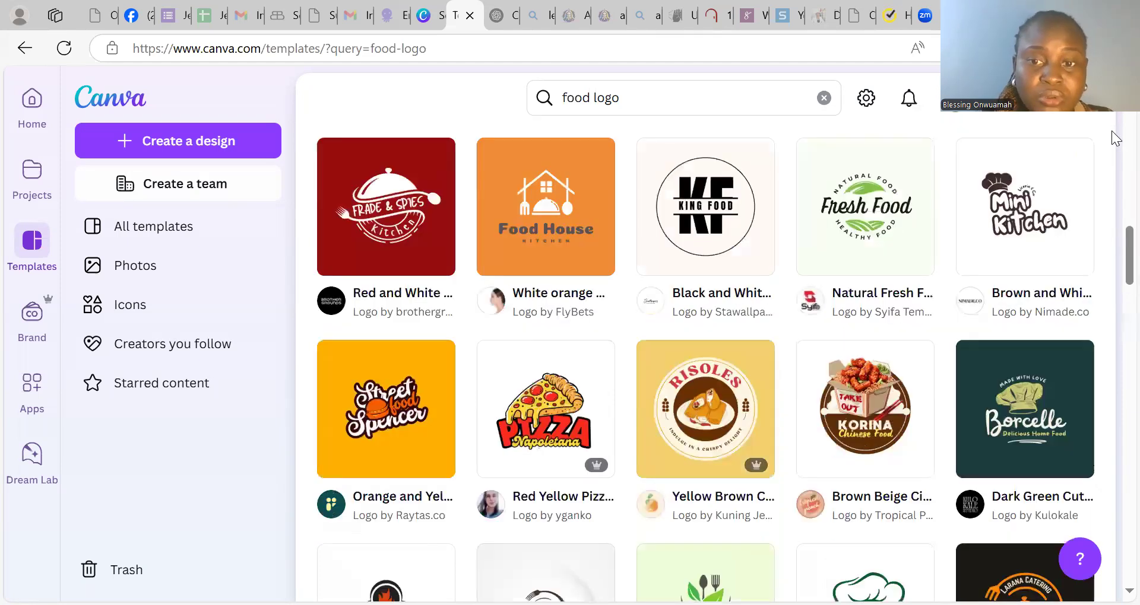
{"action": "scroll", "coordinate": [1114, 138], "scroll_direction": "up", "scroll_amount": 10}
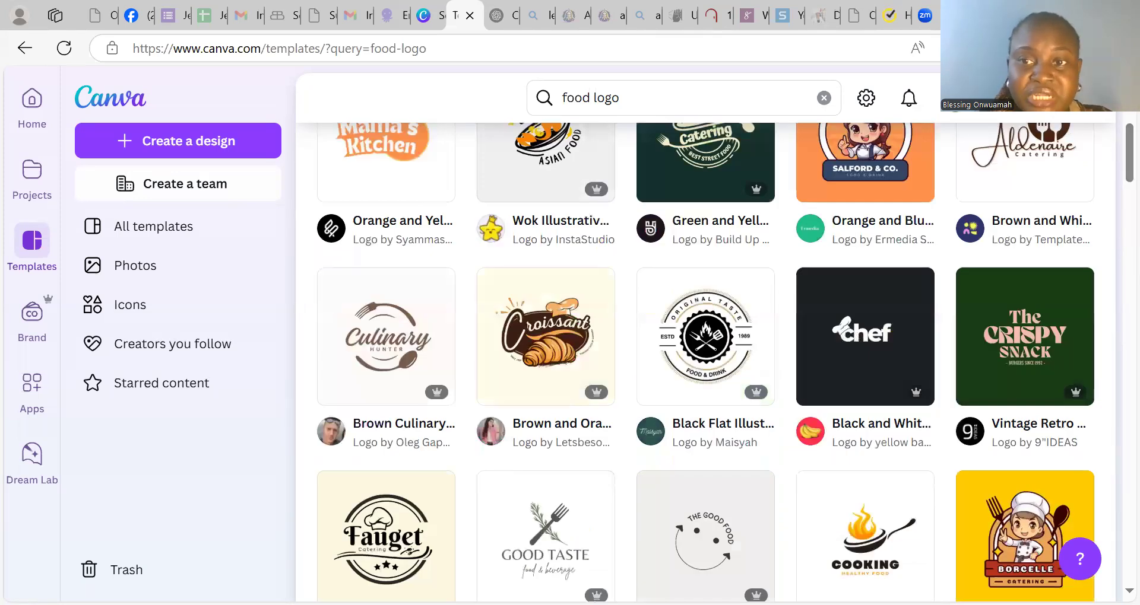
Step: Change the template search from food logos to "clothing logo"
{"action": "scroll", "coordinate": [1115, 138], "scroll_direction": "up", "scroll_amount": 5}
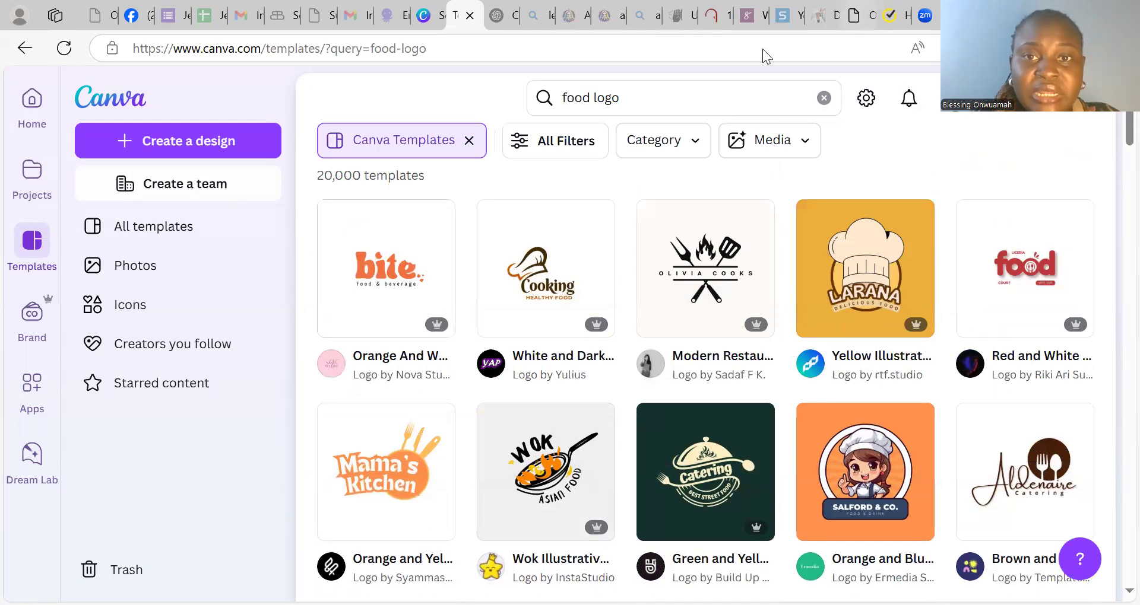
{"action": "left_click", "coordinate": [588, 100]}
{"action": "key", "text": "BackSpace"}
{"action": "key", "text": "BackSpace"}
{"action": "key", "text": "BackSpace"}
{"action": "key", "text": "BackSpace"}
{"action": "type", "text": "clothing"}
{"action": "key", "text": "Return"}
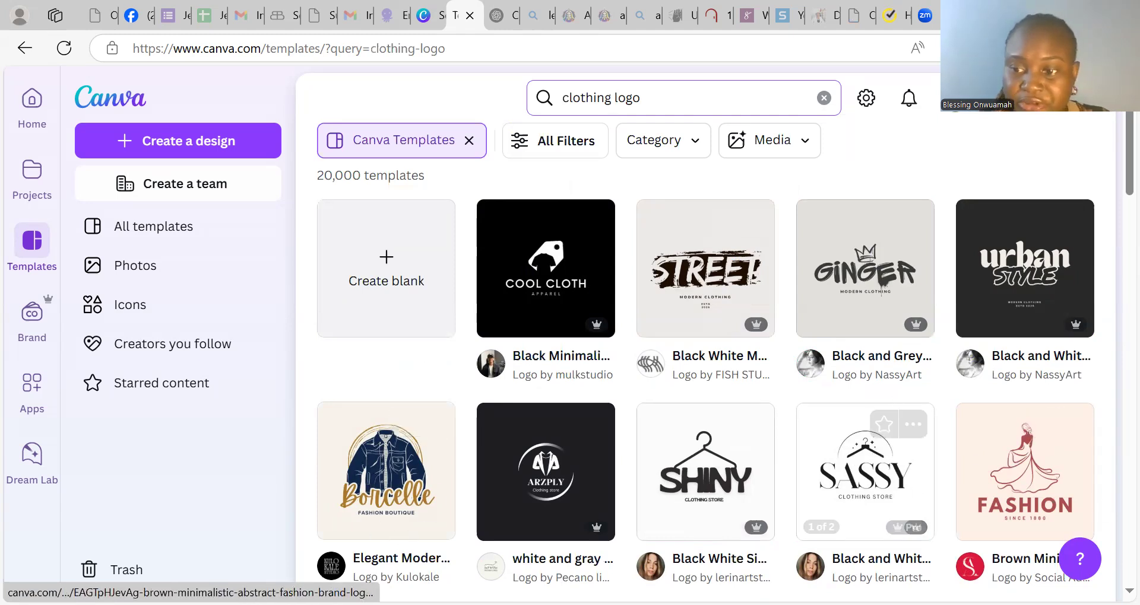
Step: Look through the clothing logo templates and change the template search to "relationship logo"
{"action": "scroll", "coordinate": [705, 356], "scroll_direction": "down", "scroll_amount": 6}
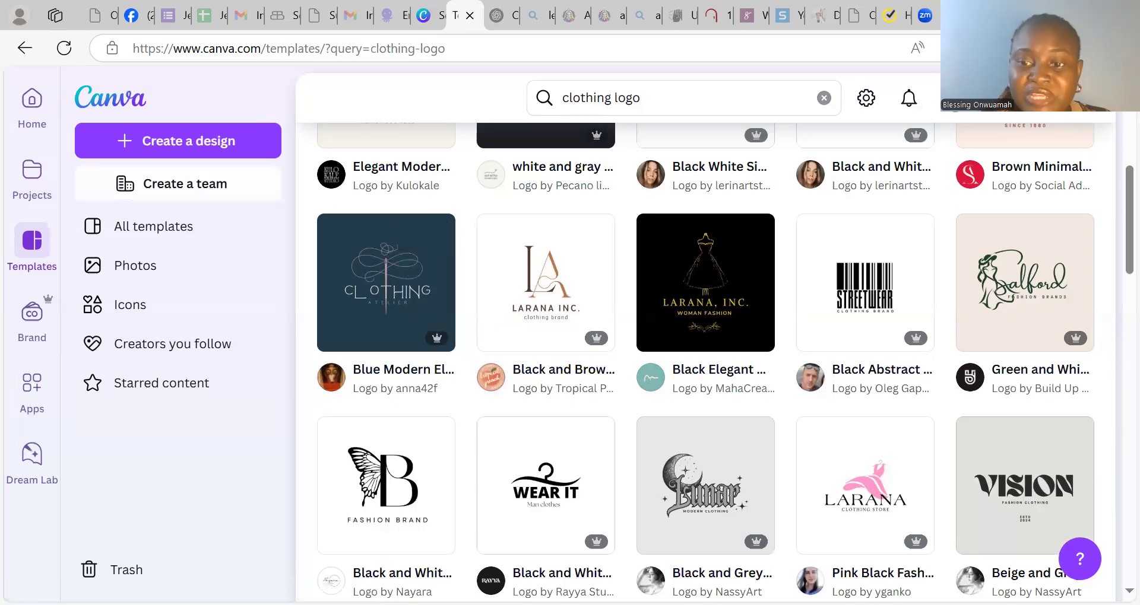
{"action": "scroll", "coordinate": [706, 357], "scroll_direction": "down", "scroll_amount": 8}
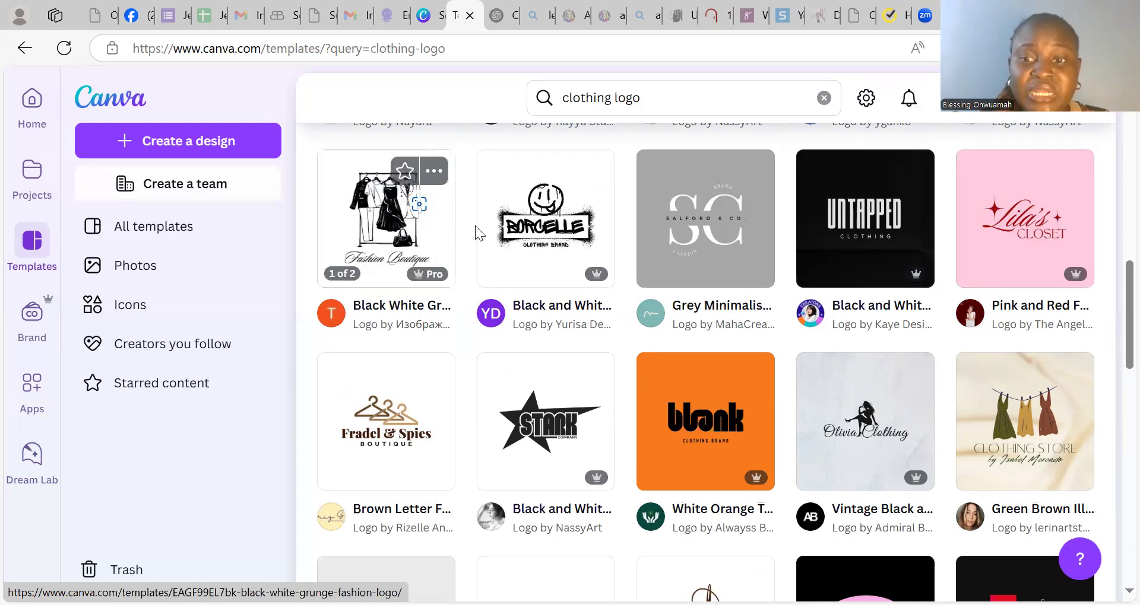
{"action": "scroll", "coordinate": [1115, 123], "scroll_direction": "up", "scroll_amount": 10}
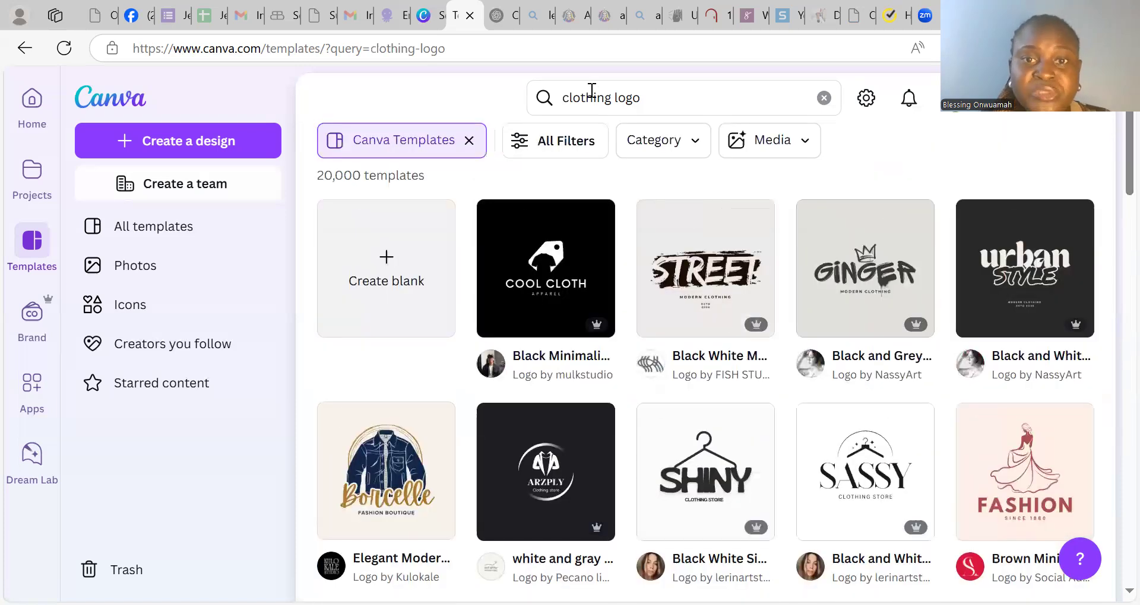
{"action": "left_click", "coordinate": [613, 98]}
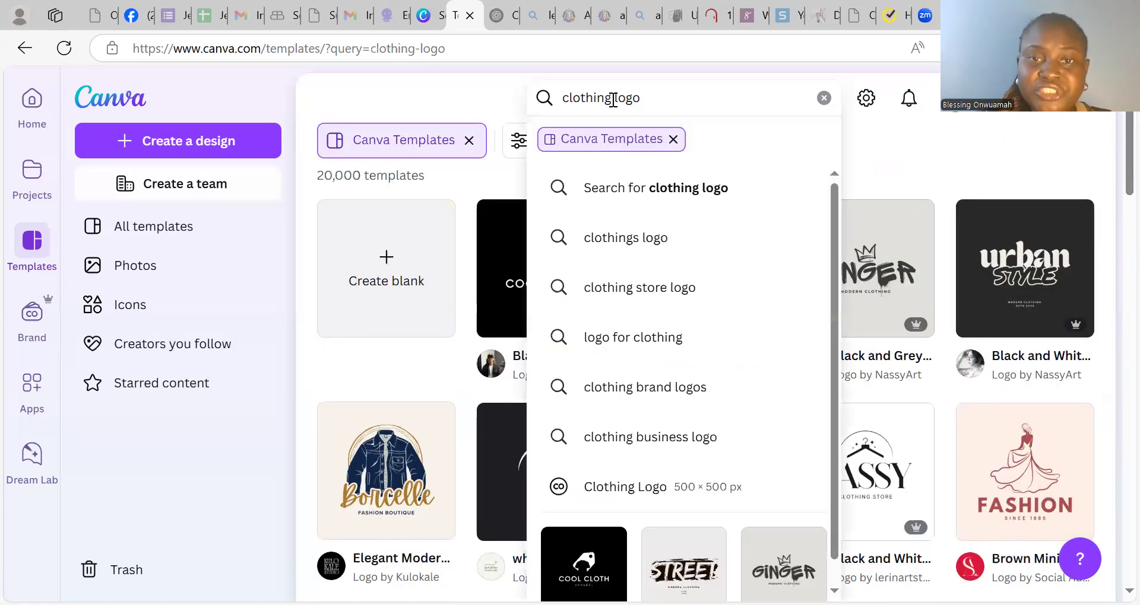
{"action": "key", "text": "BackSpace"}
{"action": "key", "text": "BackSpace"}
{"action": "key", "text": "BackSpace"}
{"action": "key", "text": "BackSpace"}
{"action": "key", "text": "BackSpace"}
{"action": "key", "text": "BackSpace"}
{"action": "key", "text": "BackSpace"}
{"action": "key", "text": "BackSpace"}
{"action": "key", "text": "BackSpace"}
{"action": "type", "text": "relationship"}
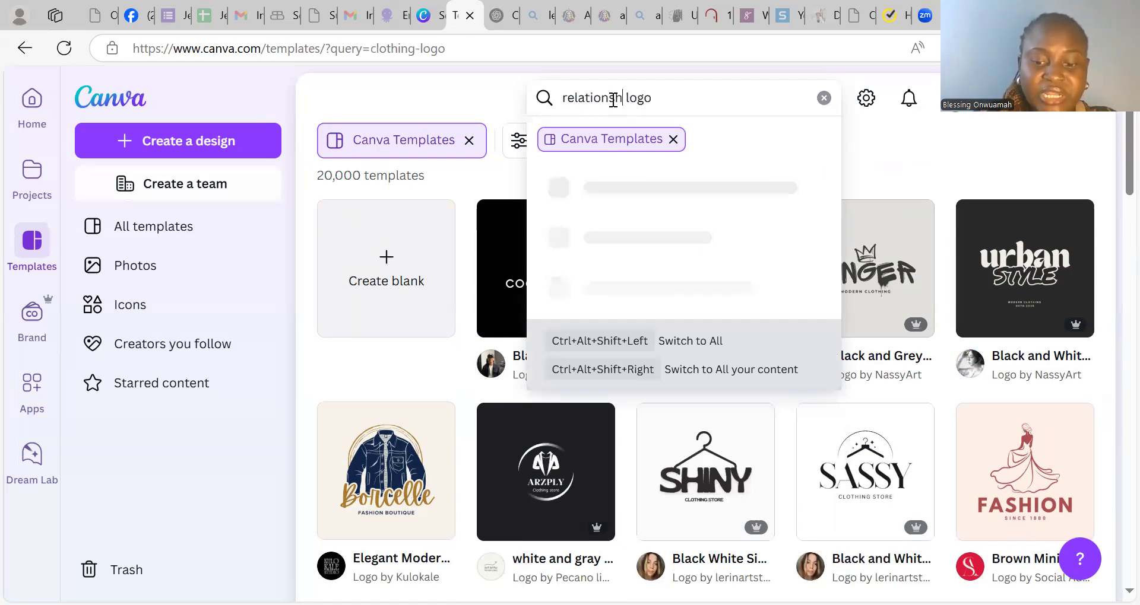
{"action": "left_click", "coordinate": [636, 232]}
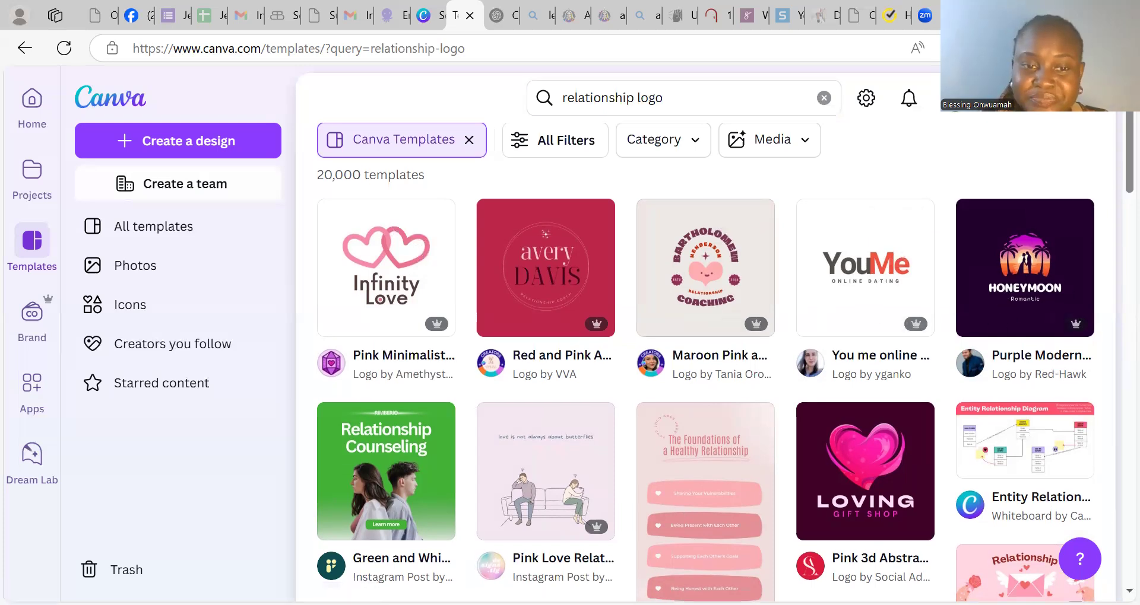
Step: Browse the relationship logo templates and compare their designs to find a suitable logo
{"action": "scroll", "coordinate": [726, 363], "scroll_direction": "down", "scroll_amount": 1}
{"action": "scroll", "coordinate": [725, 364], "scroll_direction": "down", "scroll_amount": 2}
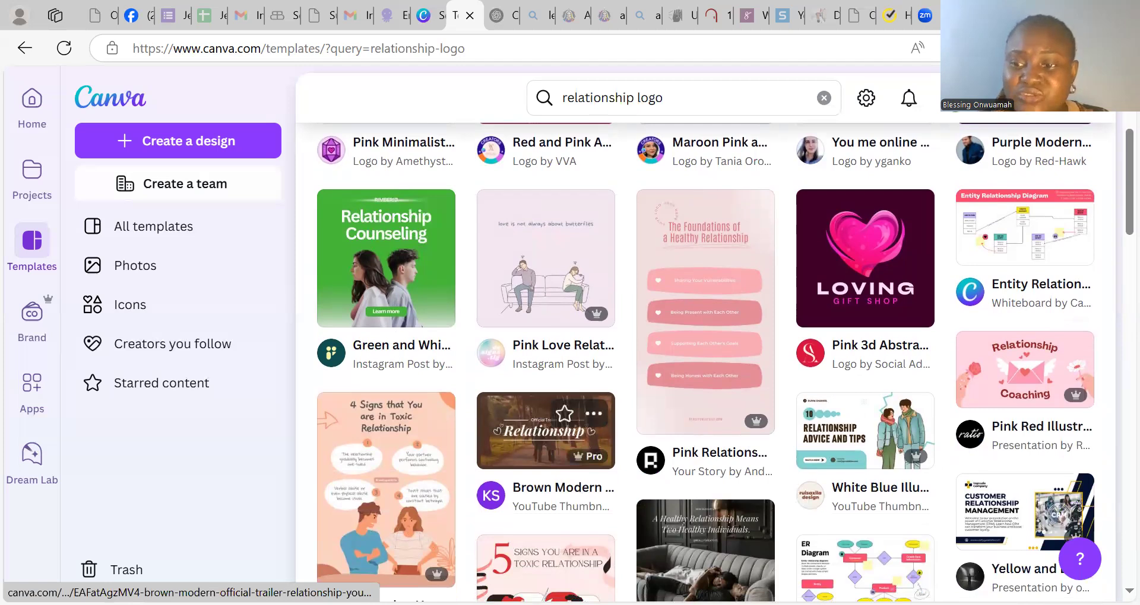
{"action": "scroll", "coordinate": [706, 362], "scroll_direction": "down", "scroll_amount": 7}
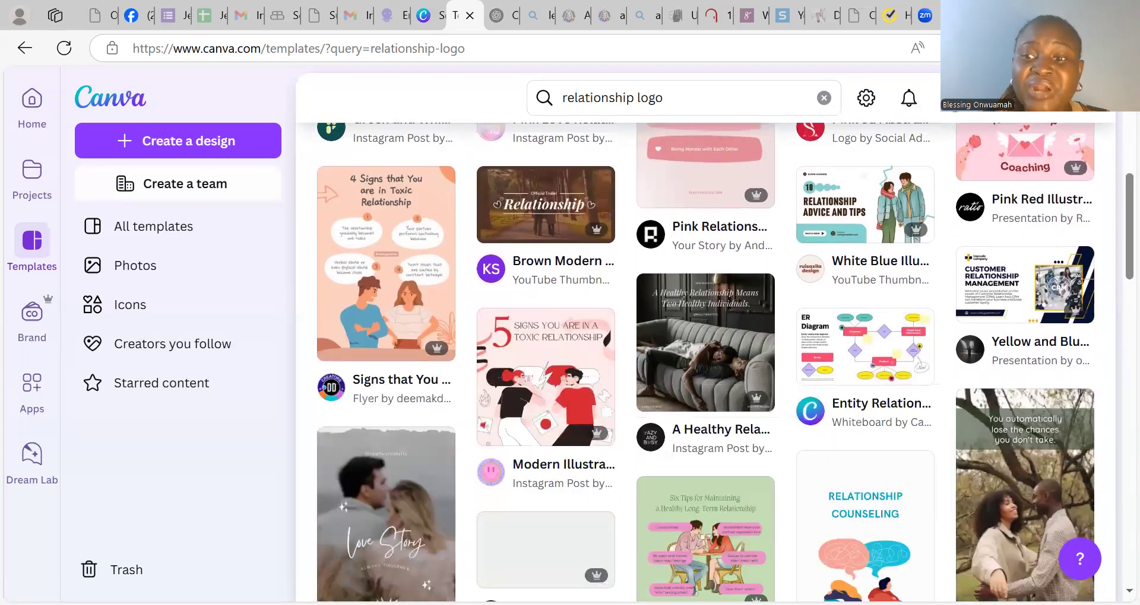
{"action": "scroll", "coordinate": [705, 362], "scroll_direction": "down", "scroll_amount": 1}
{"action": "scroll", "coordinate": [705, 362], "scroll_direction": "down", "scroll_amount": 7}
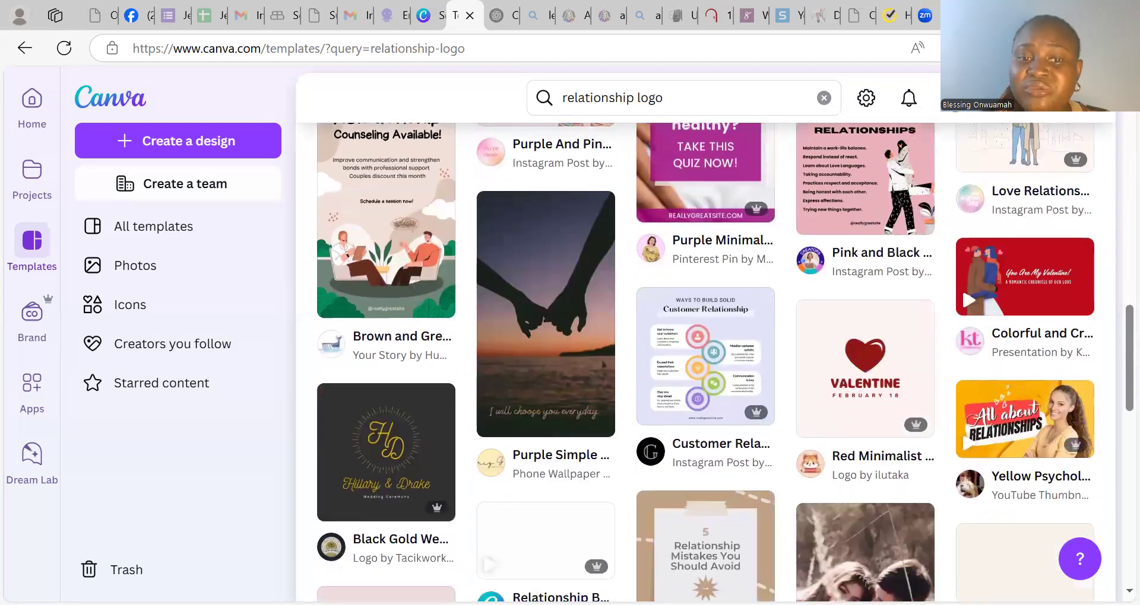
{"action": "scroll", "coordinate": [1086, 295], "scroll_direction": "down", "scroll_amount": 1}
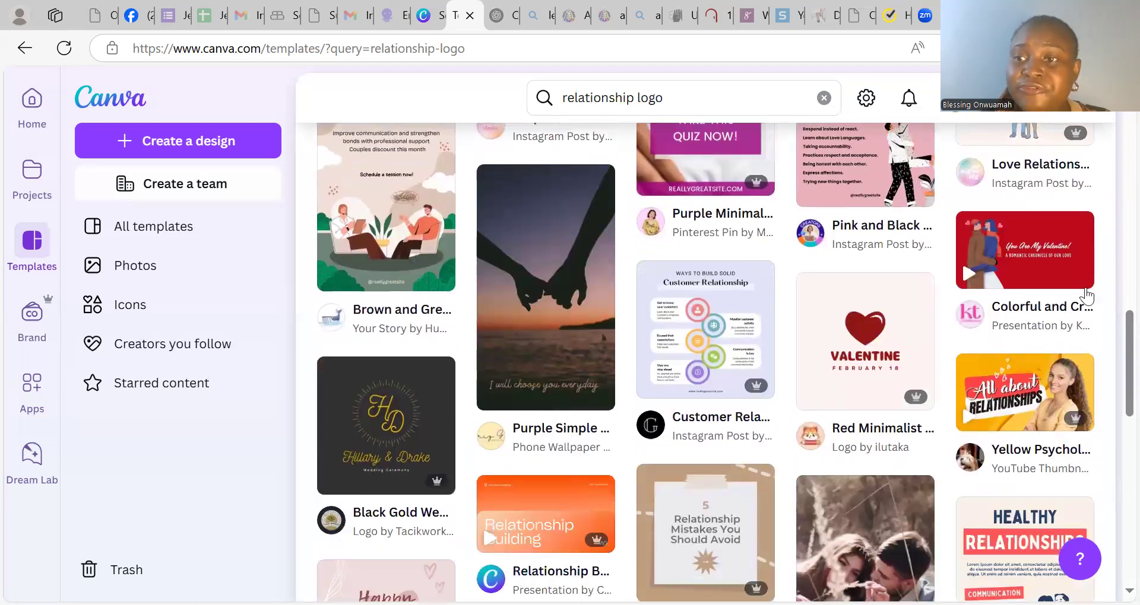
{"action": "scroll", "coordinate": [1115, 137], "scroll_direction": "up", "scroll_amount": 4}
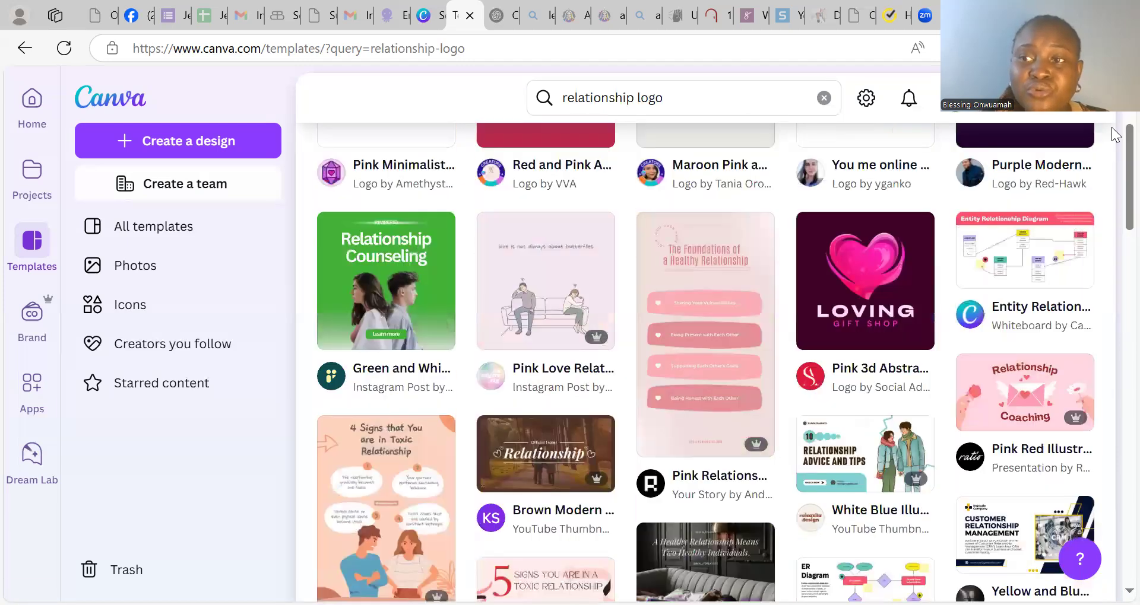
{"action": "scroll", "coordinate": [705, 356], "scroll_direction": "up", "scroll_amount": 3}
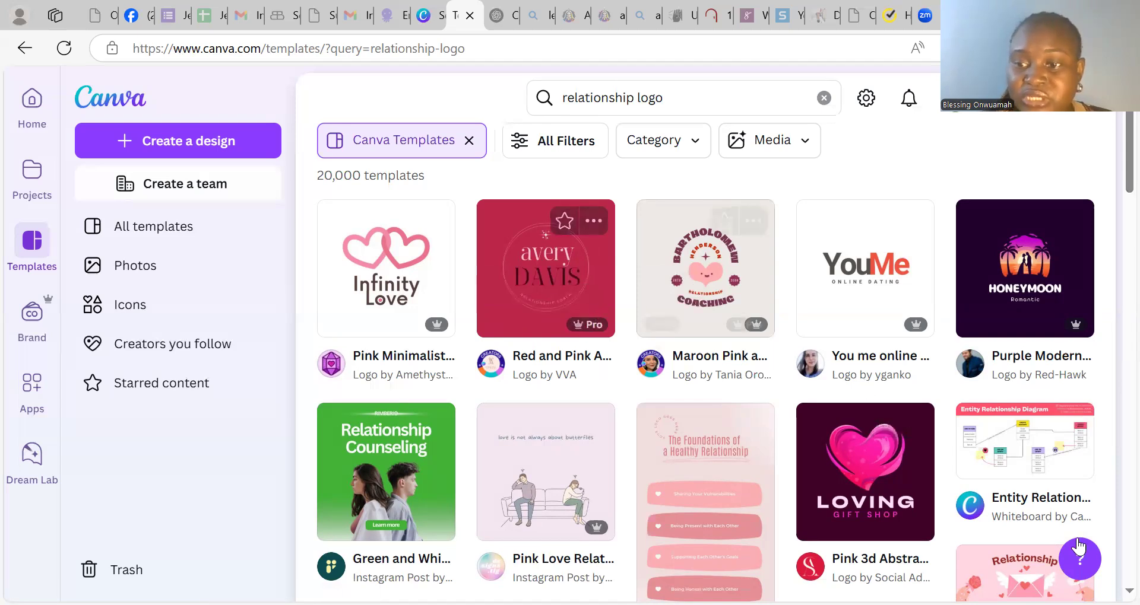
{"action": "scroll", "coordinate": [715, 363], "scroll_direction": "down", "scroll_amount": 2}
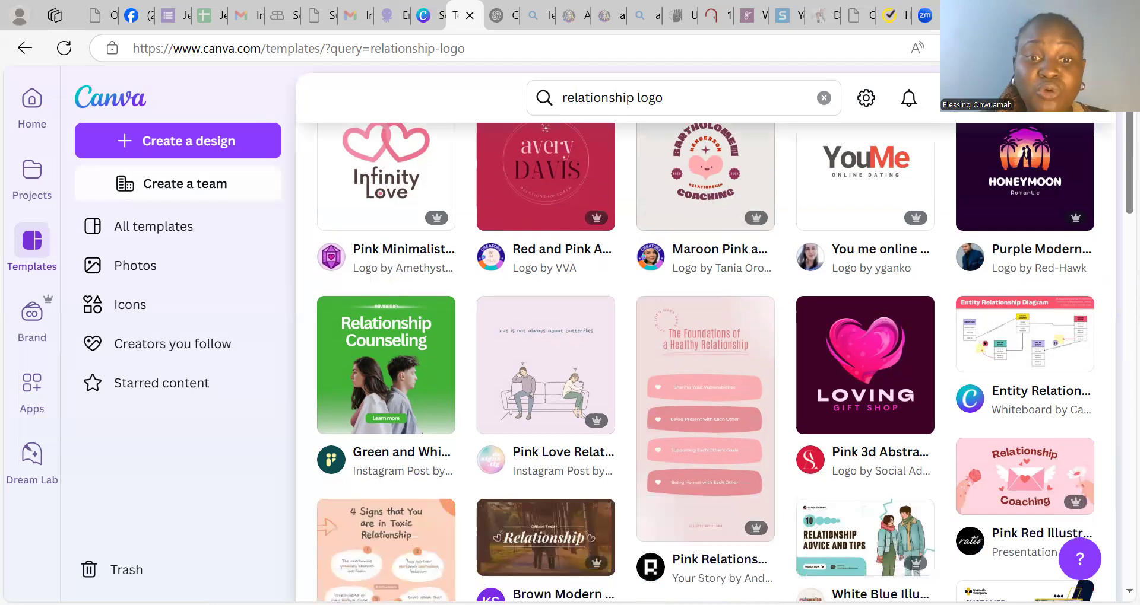
{"action": "scroll", "coordinate": [716, 363], "scroll_direction": "down", "scroll_amount": 1}
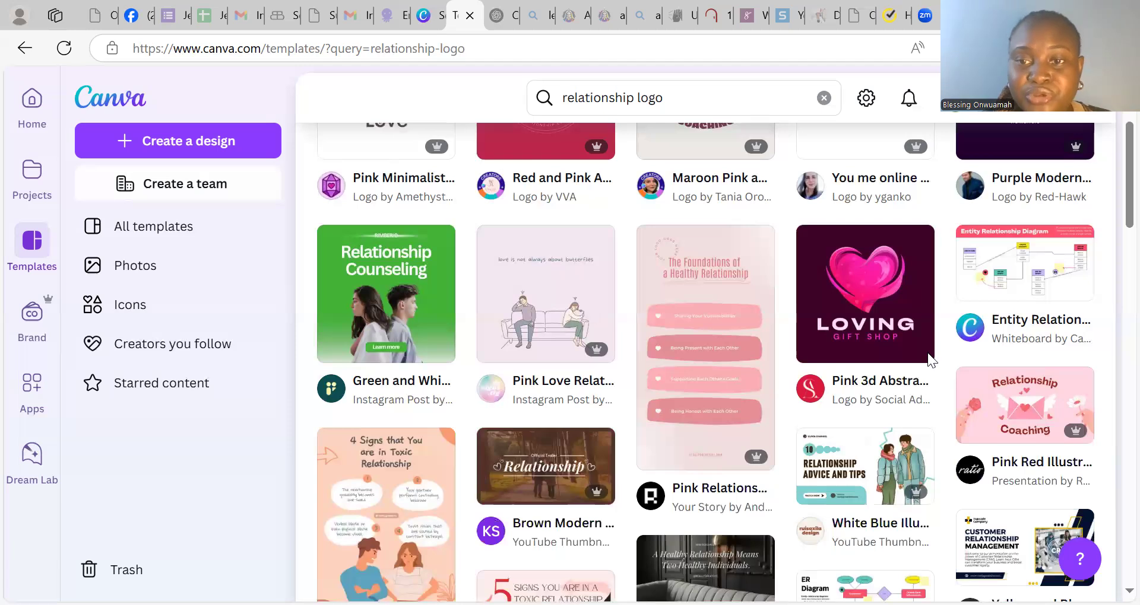
Step: Open the Pink 3d Abstract Heart Gift Shop Logo template and examine the similar designs suggested for it
{"action": "left_click", "coordinate": [880, 321]}
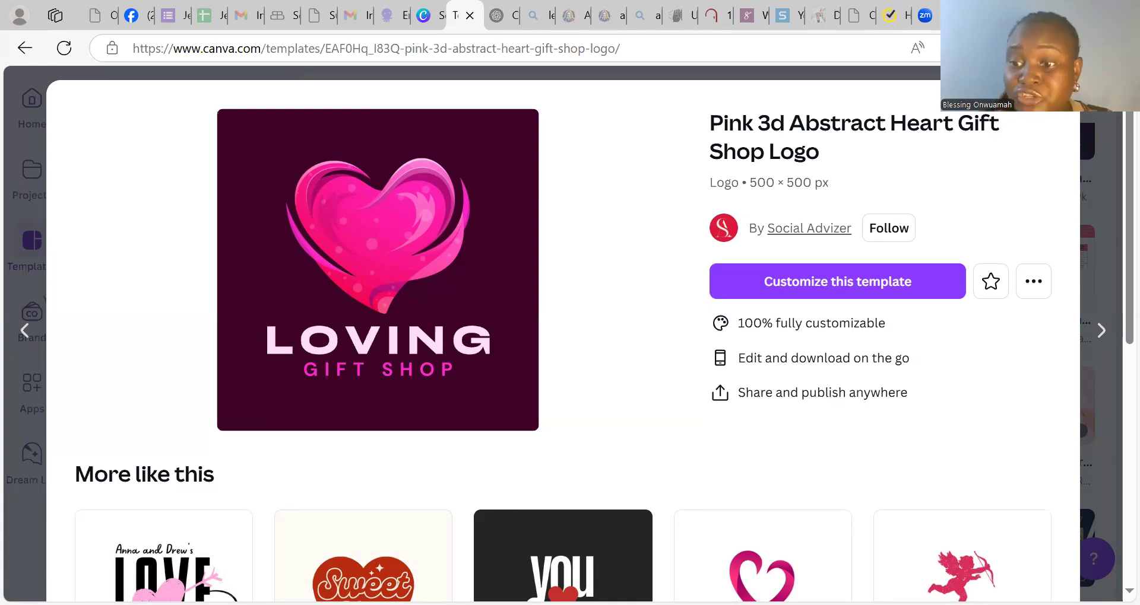
{"action": "scroll", "coordinate": [561, 332], "scroll_direction": "down", "scroll_amount": 4}
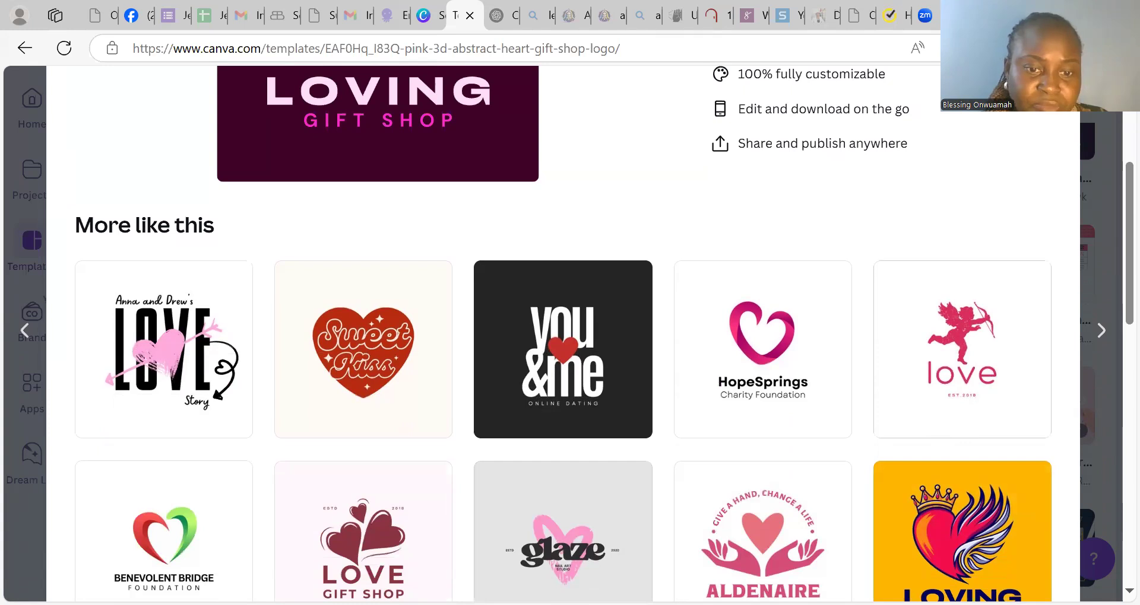
{"action": "scroll", "coordinate": [605, 334], "scroll_direction": "down", "scroll_amount": 2}
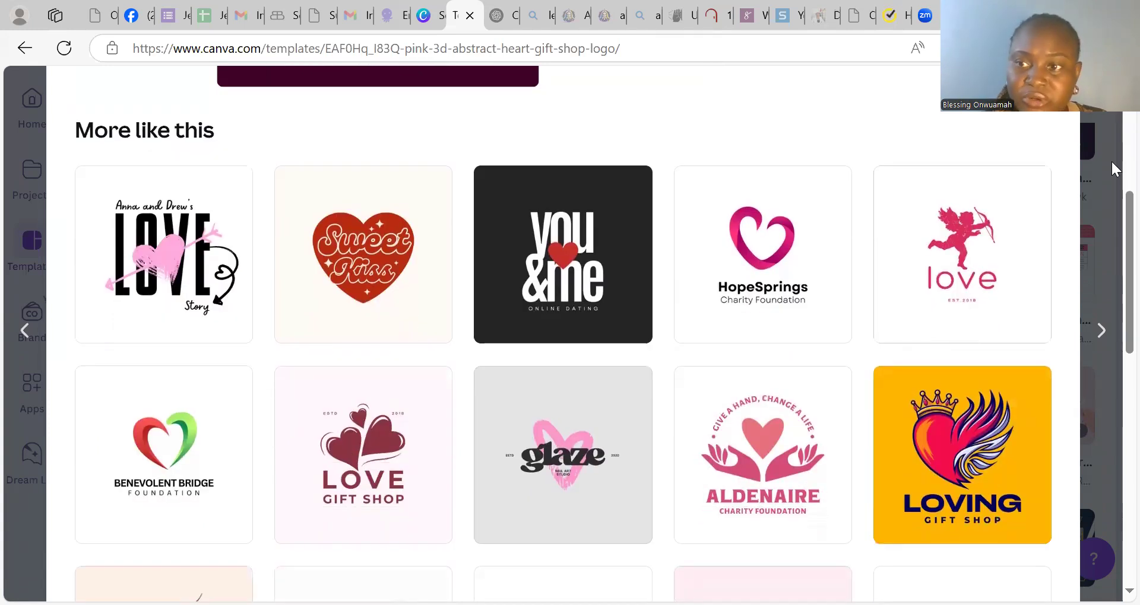
{"action": "scroll", "coordinate": [604, 331], "scroll_direction": "up", "scroll_amount": 1}
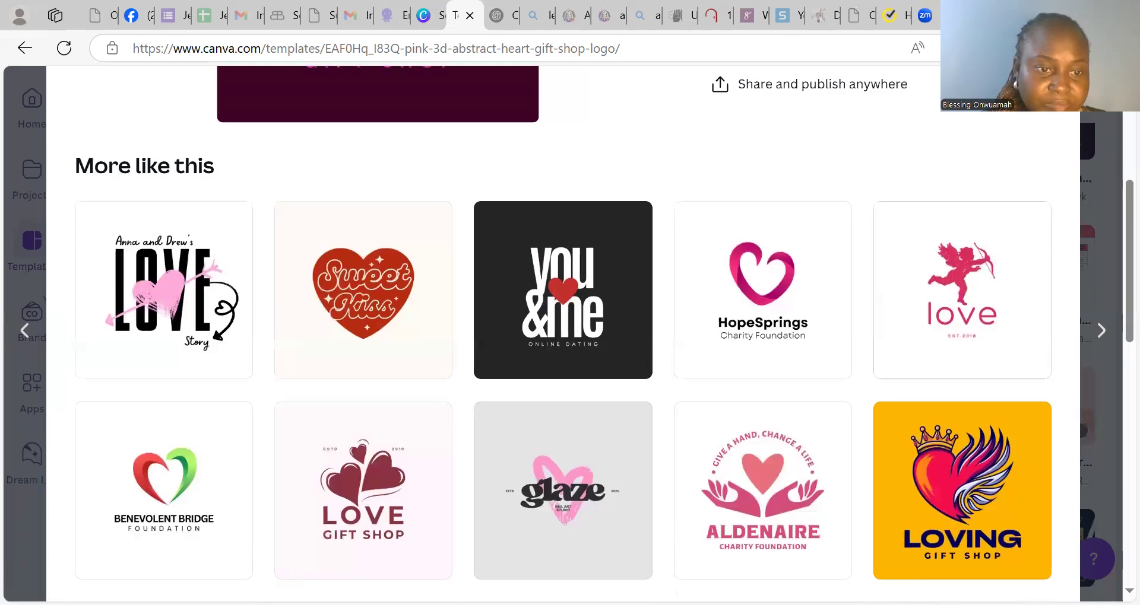
{"action": "scroll", "coordinate": [604, 333], "scroll_direction": "up", "scroll_amount": 1}
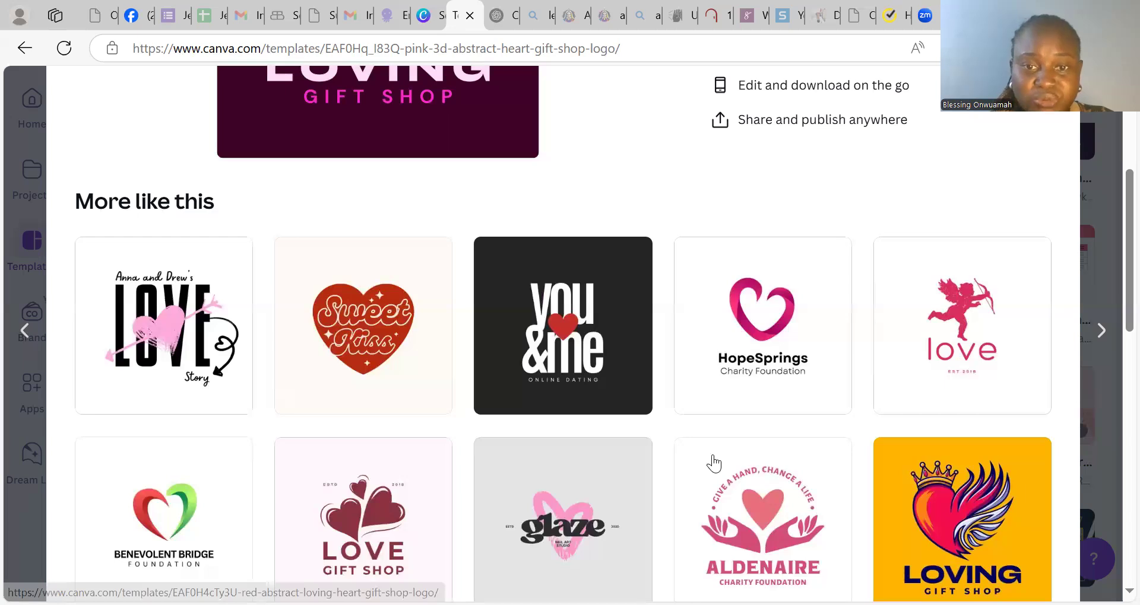
{"action": "mouse_move", "coordinate": [573, 363]}
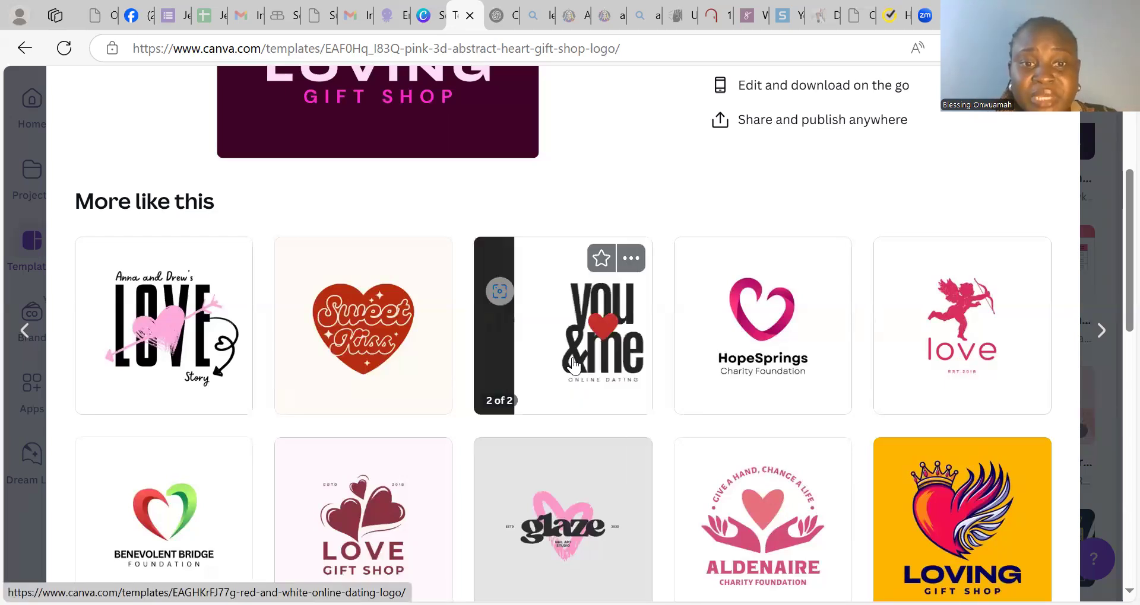
{"action": "mouse_move", "coordinate": [394, 347]}
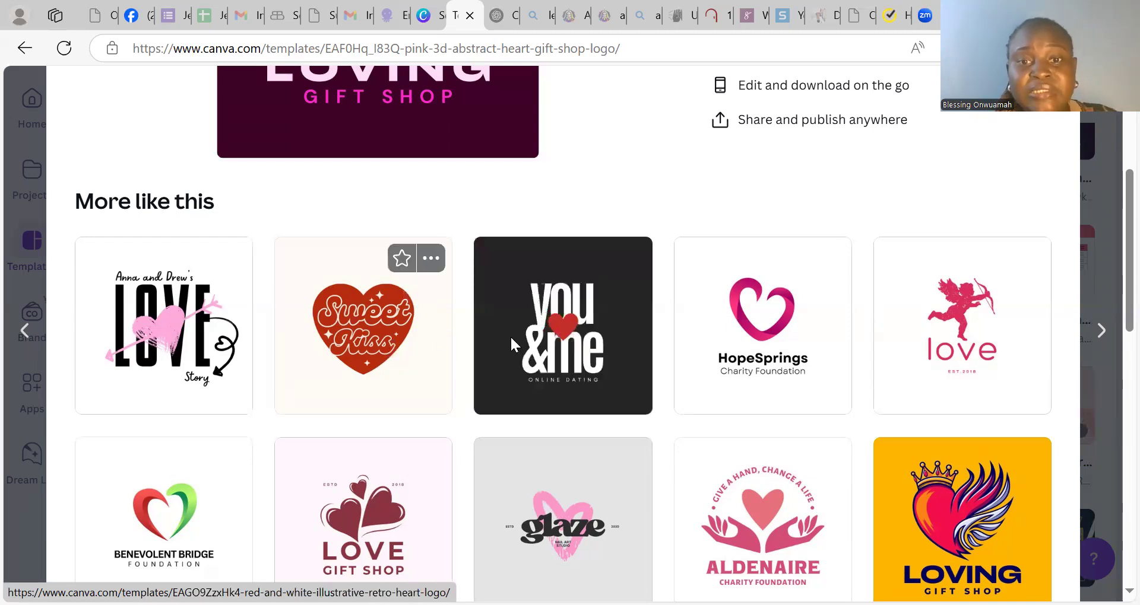
Step: Open the similar "you & me" Red and White Online Dating Logo template, review its details and start customizing it
{"action": "left_click", "coordinate": [526, 346]}
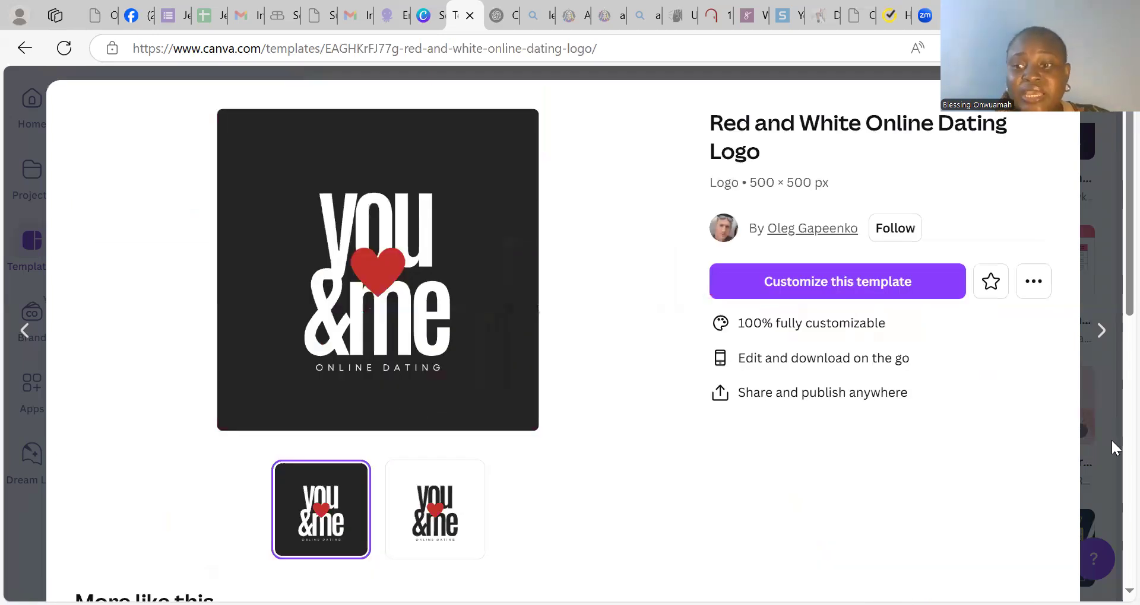
{"action": "scroll", "coordinate": [590, 329], "scroll_direction": "down", "scroll_amount": 4}
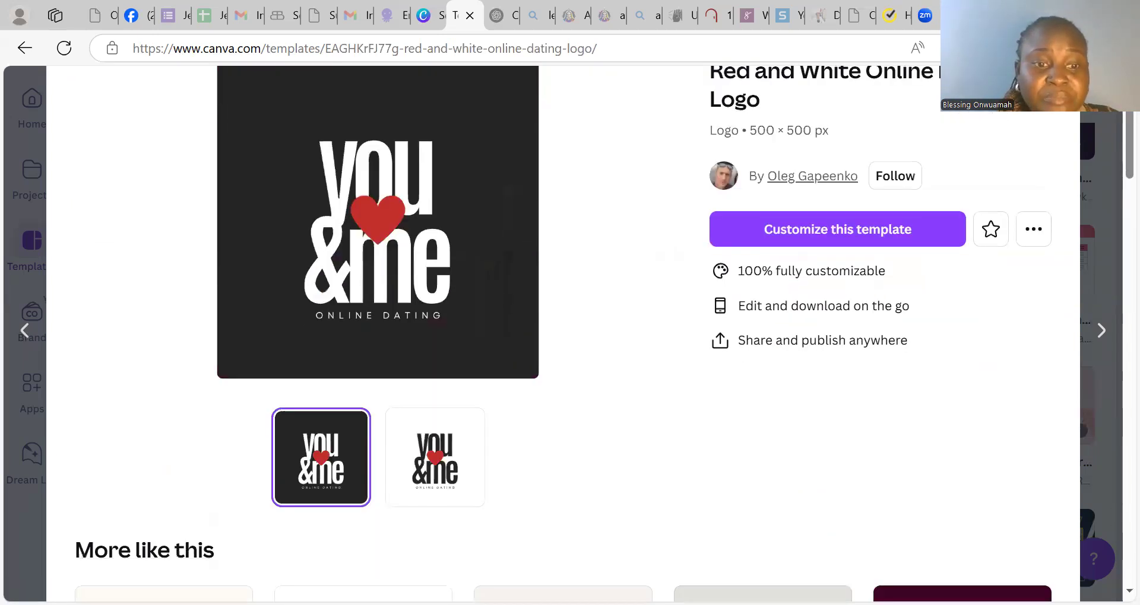
{"action": "scroll", "coordinate": [590, 329], "scroll_direction": "down", "scroll_amount": 4}
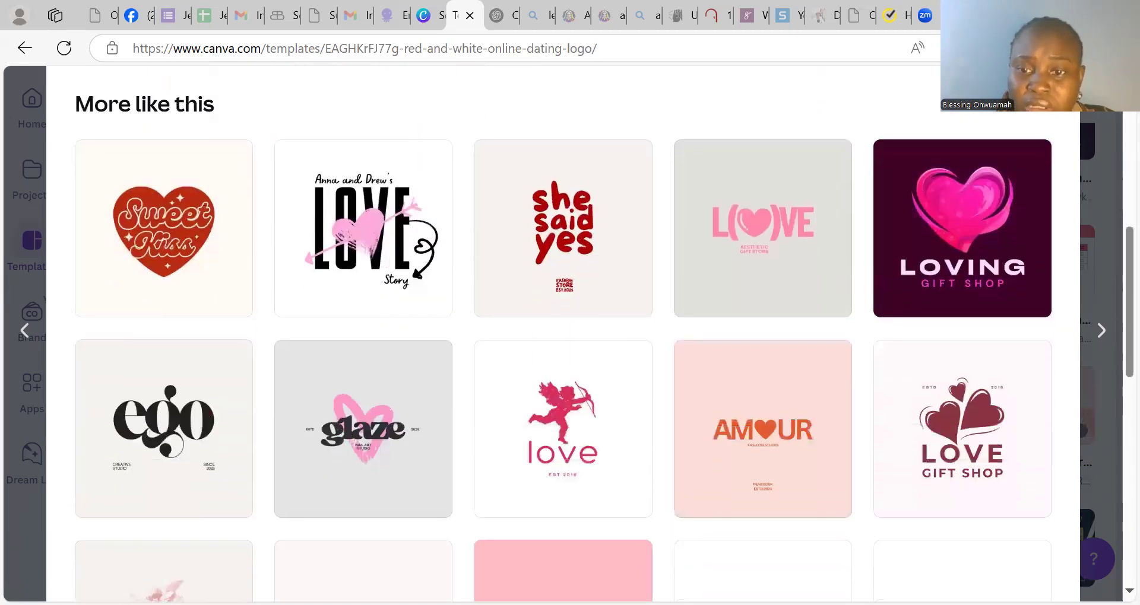
{"action": "scroll", "coordinate": [563, 329], "scroll_direction": "down", "scroll_amount": 1}
{"action": "scroll", "coordinate": [563, 330], "scroll_direction": "down", "scroll_amount": 2}
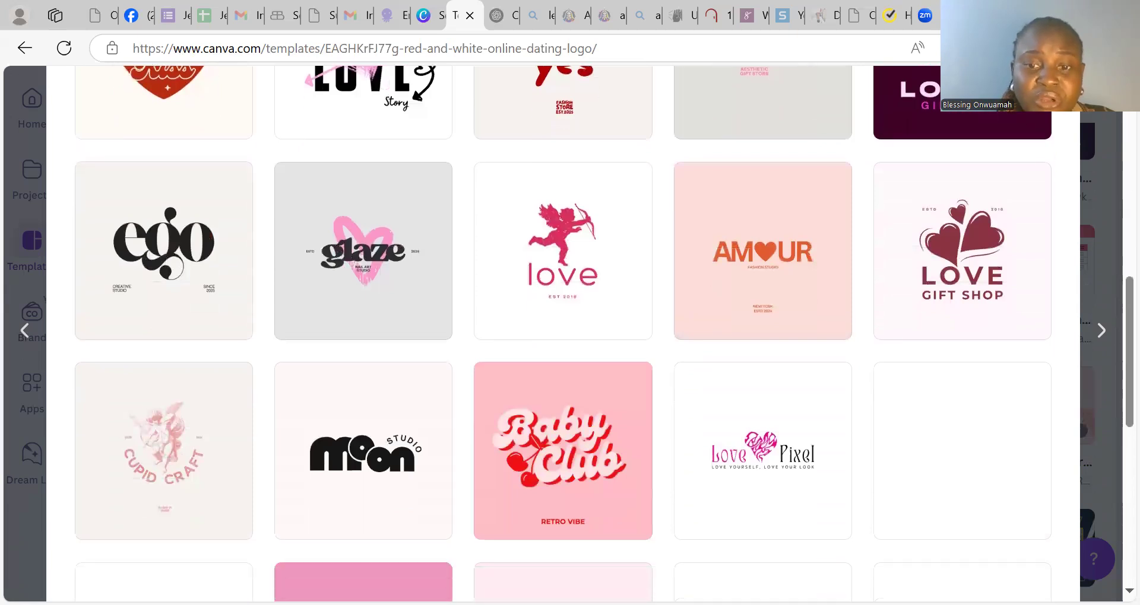
{"action": "left_click_drag", "start_coordinate": [1111, 231], "coordinate": [1111, 139]}
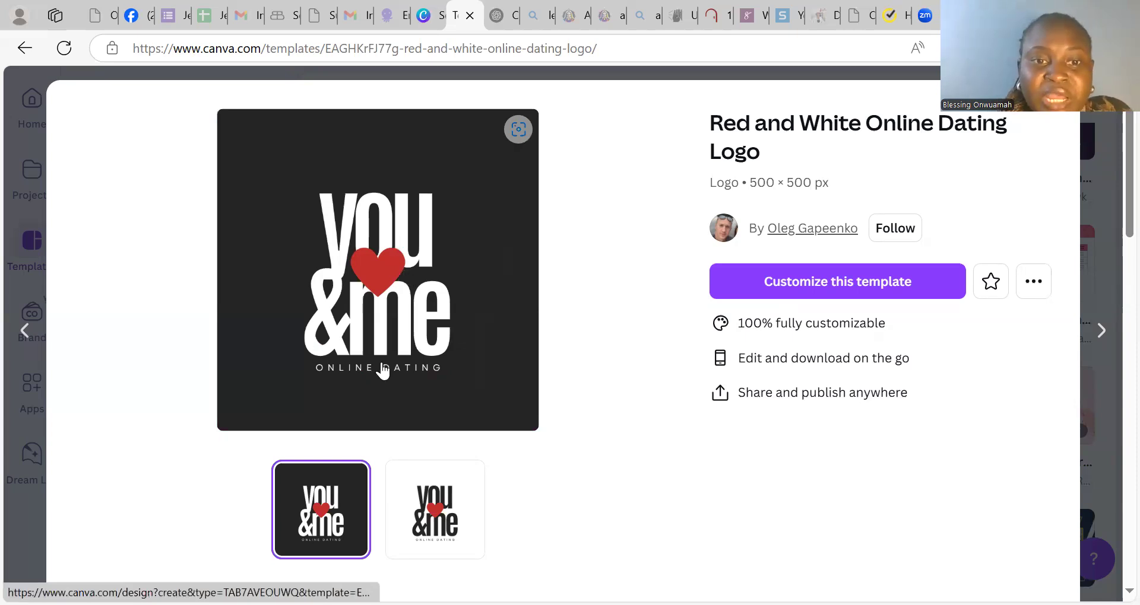
{"action": "left_click", "coordinate": [761, 283]}
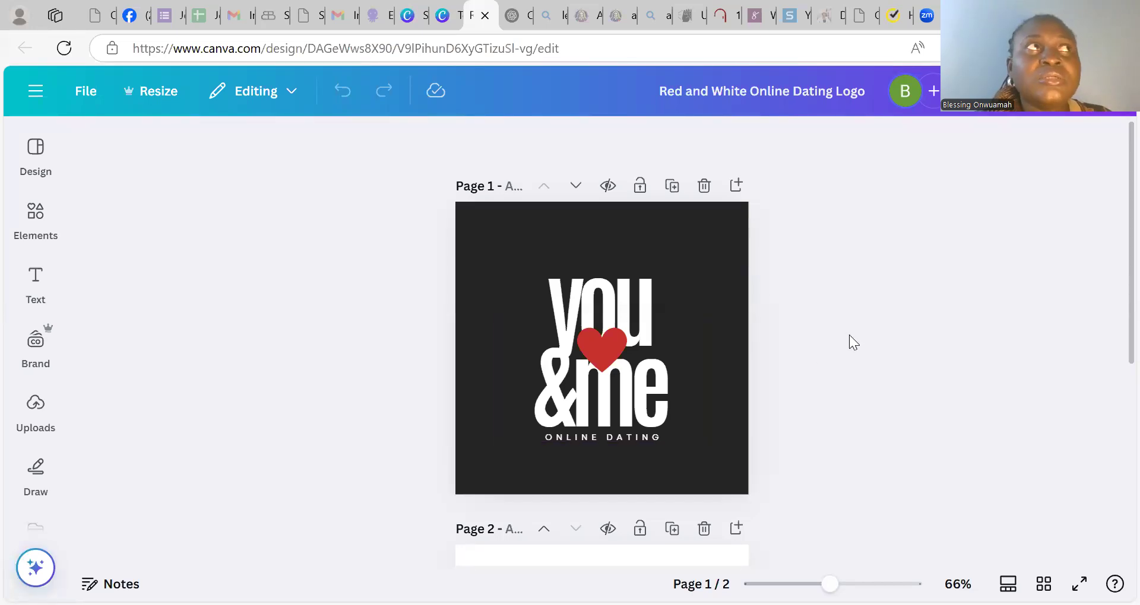
Step: Set the background of page 1 to white from the document colors
{"action": "left_click", "coordinate": [718, 438]}
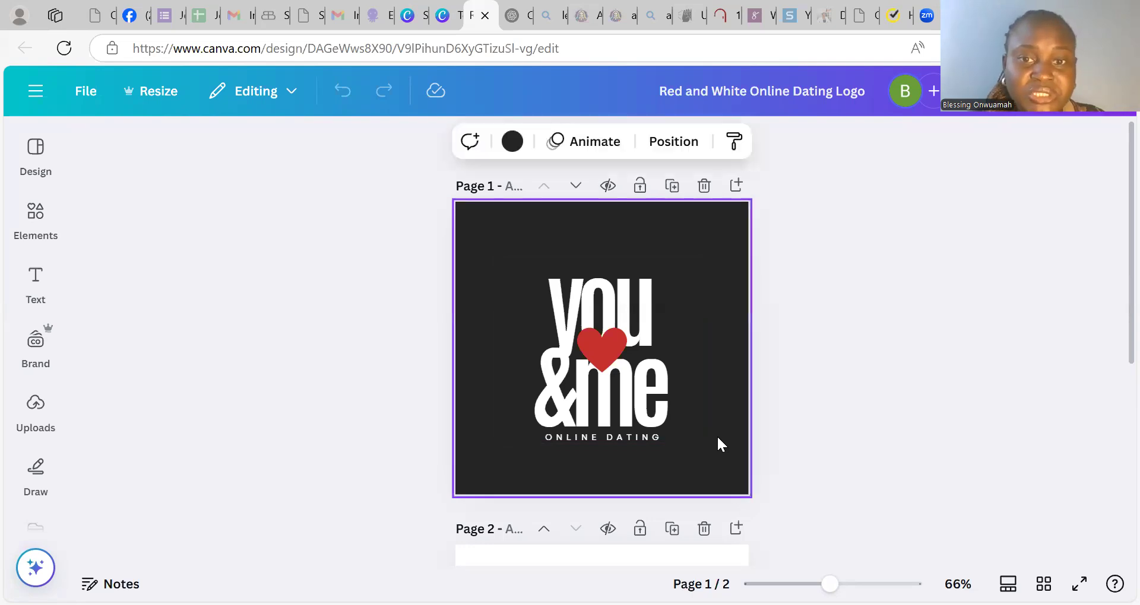
{"action": "left_click", "coordinate": [514, 142]}
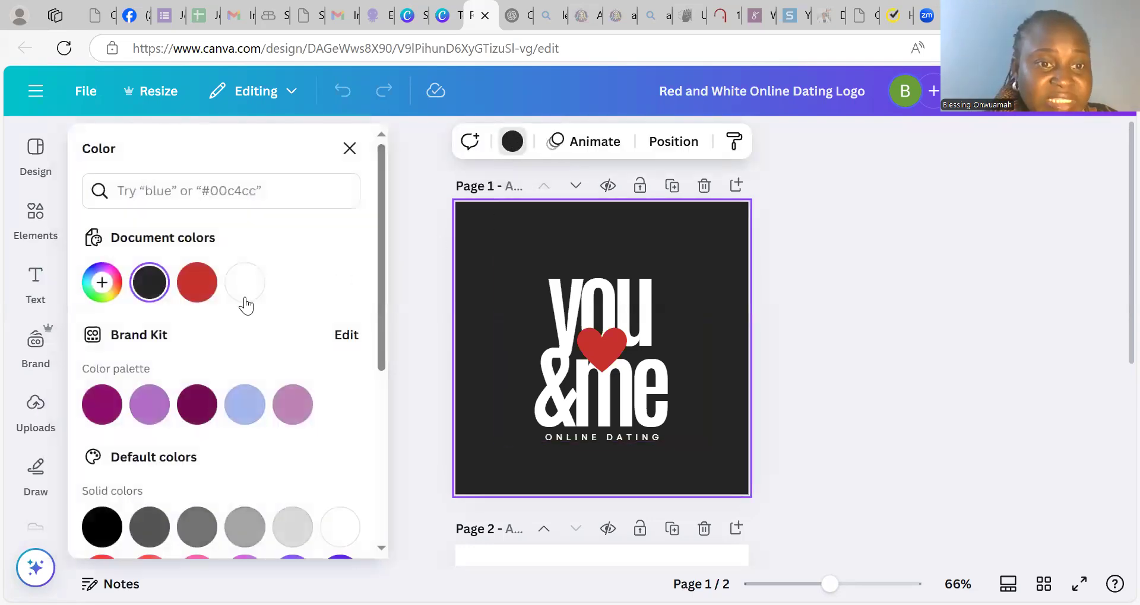
{"action": "left_click", "coordinate": [244, 291]}
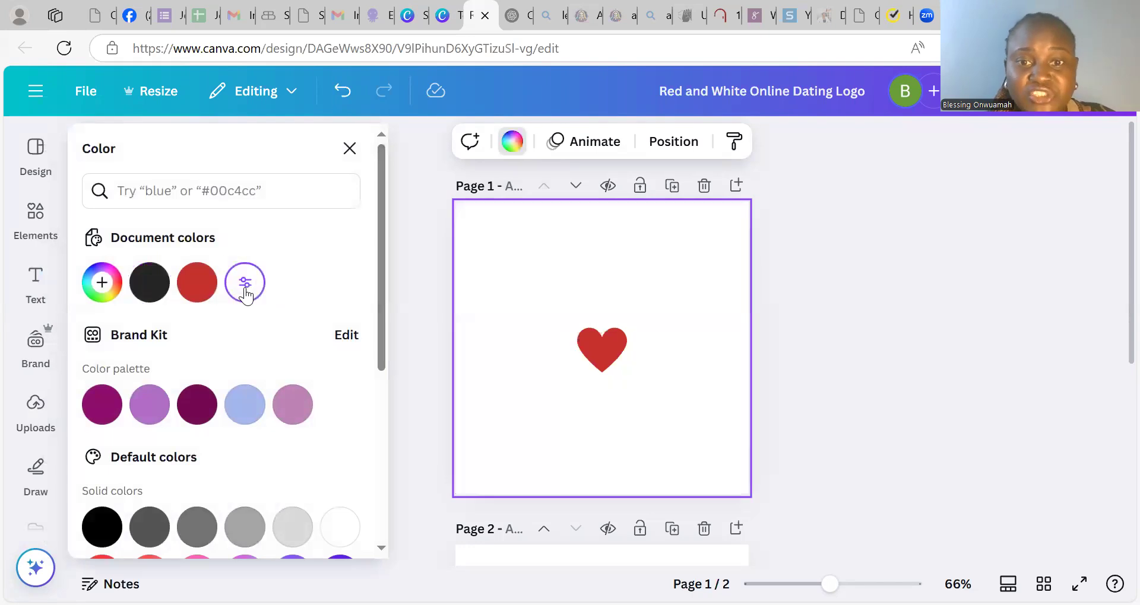
Step: Color the "you &me" text on page 1 red using the document colors
{"action": "left_click", "coordinate": [634, 301]}
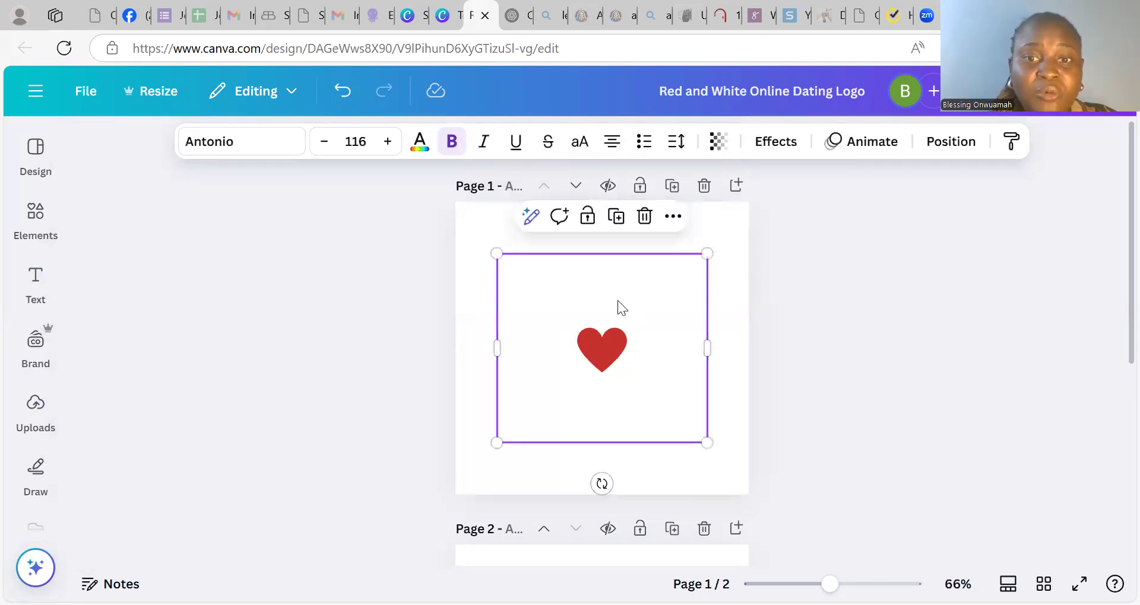
{"action": "double_click", "coordinate": [618, 302]}
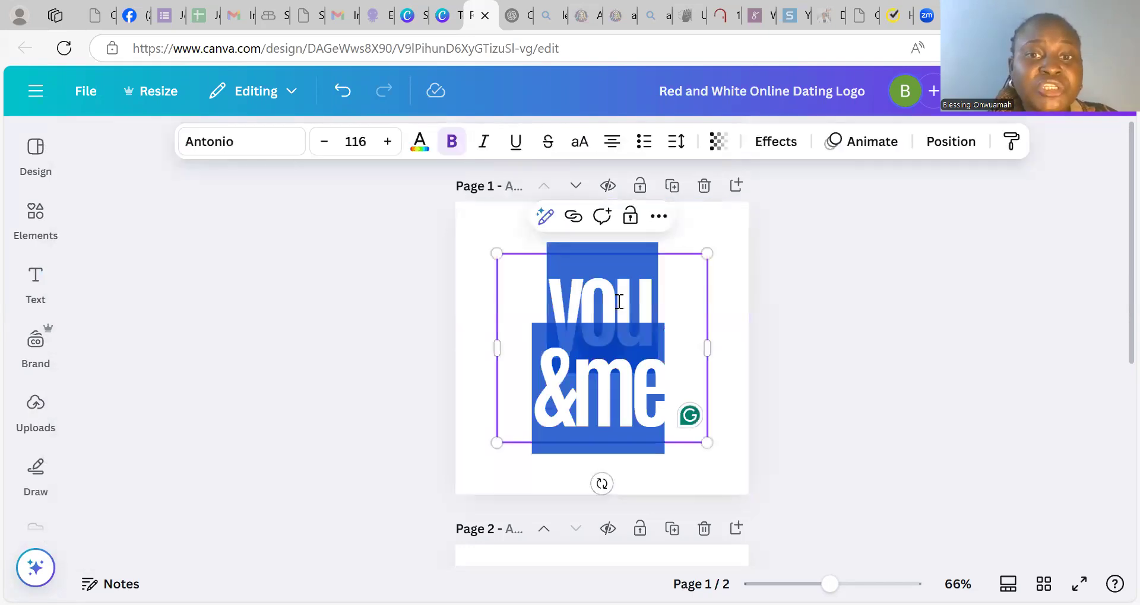
{"action": "left_click", "coordinate": [420, 143]}
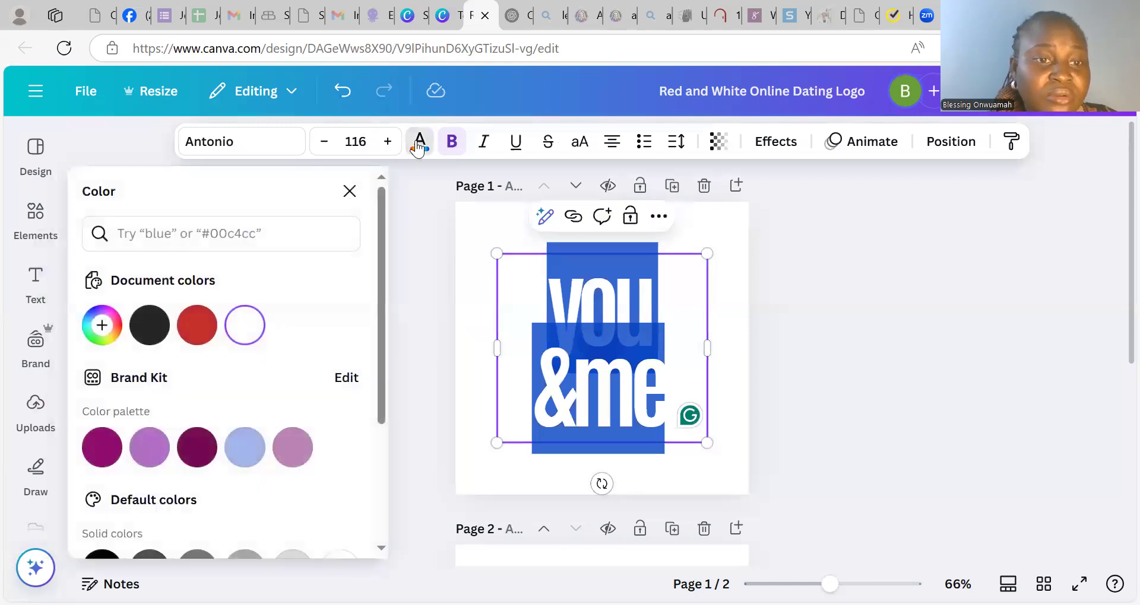
{"action": "left_click", "coordinate": [203, 325]}
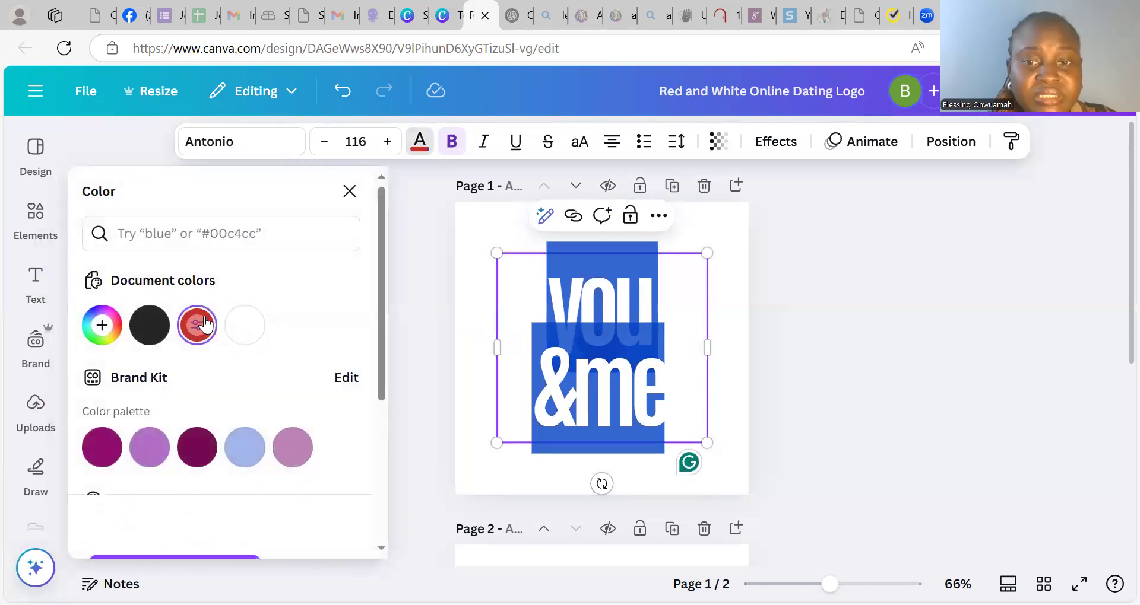
{"action": "left_click", "coordinate": [817, 381]}
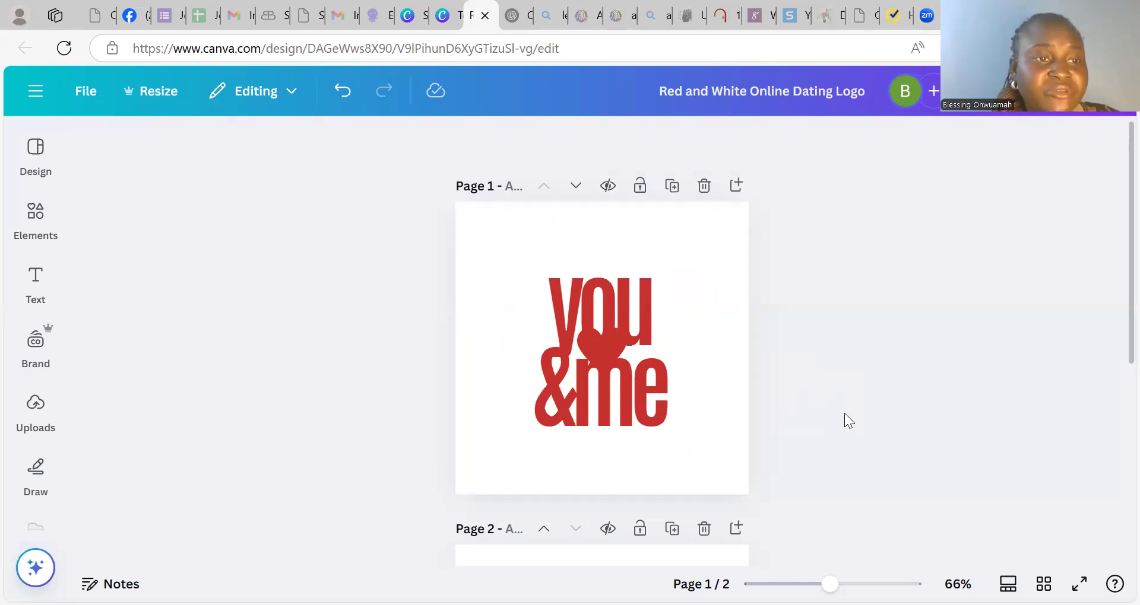
Step: Search the elements for "man and woman silhouette" and add the black graphic of a couple standing face to face to page 1
{"action": "left_click", "coordinate": [33, 219]}
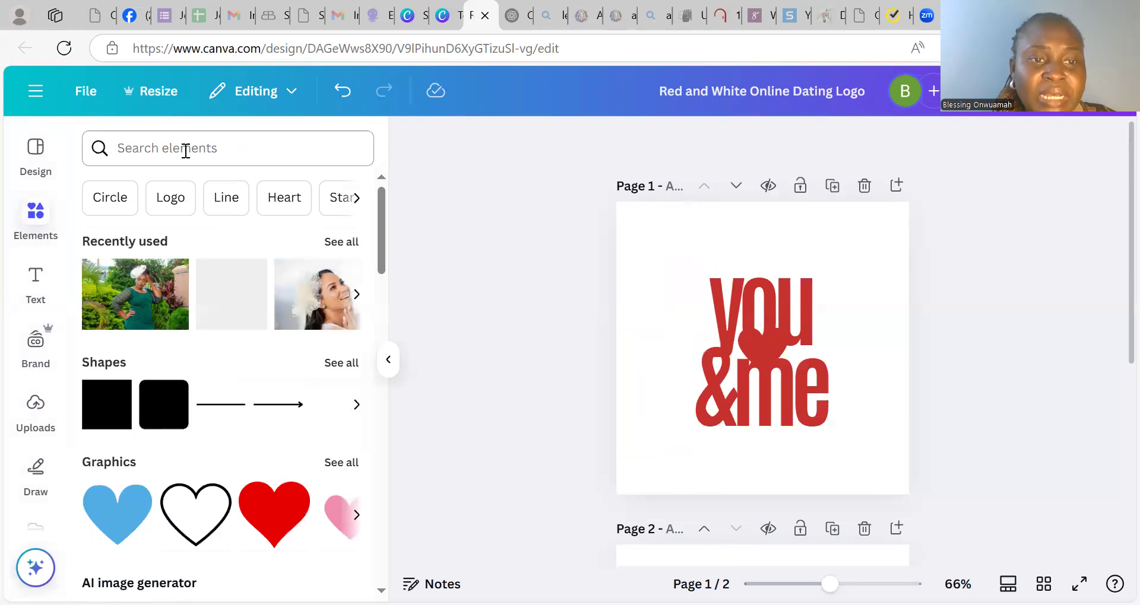
{"action": "left_click", "coordinate": [186, 150]}
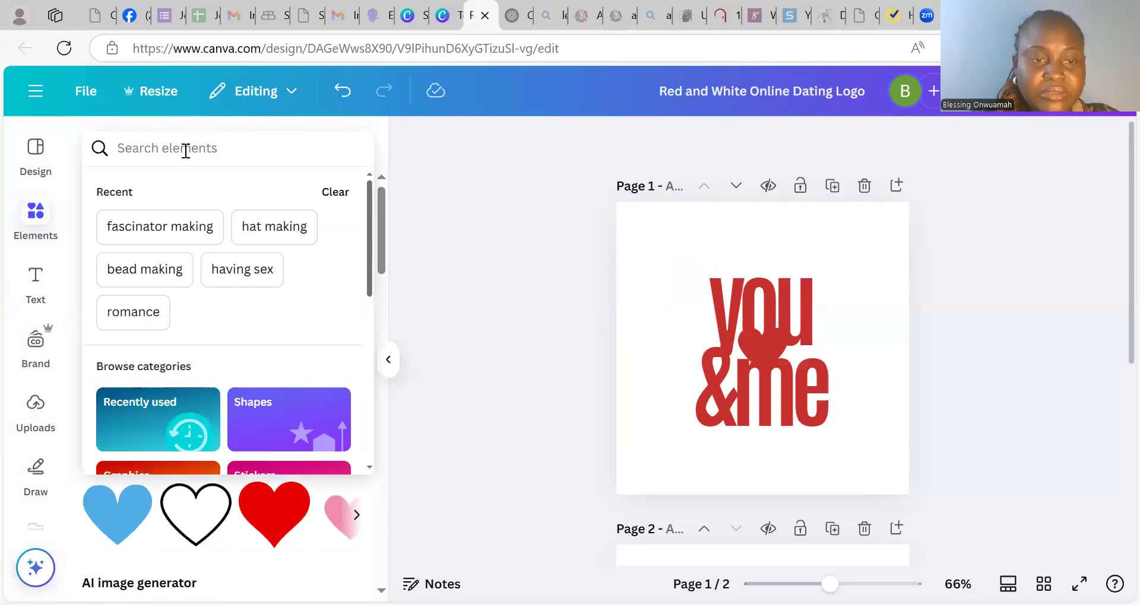
{"action": "type", "text": "man and woman silhouette"}
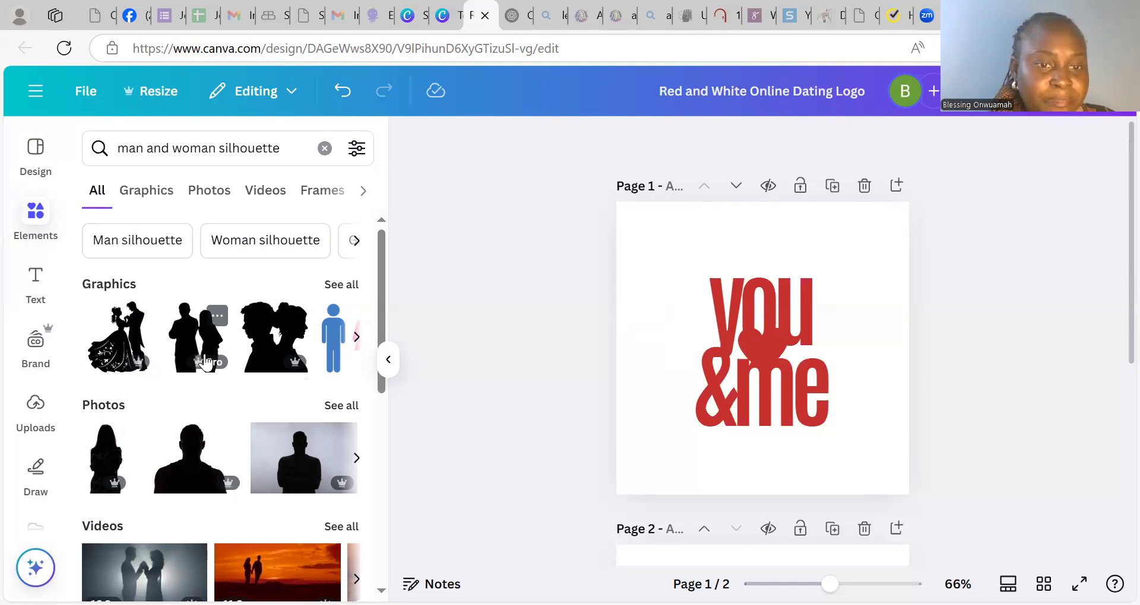
{"action": "left_click", "coordinate": [356, 338]}
{"action": "left_click", "coordinate": [357, 339]}
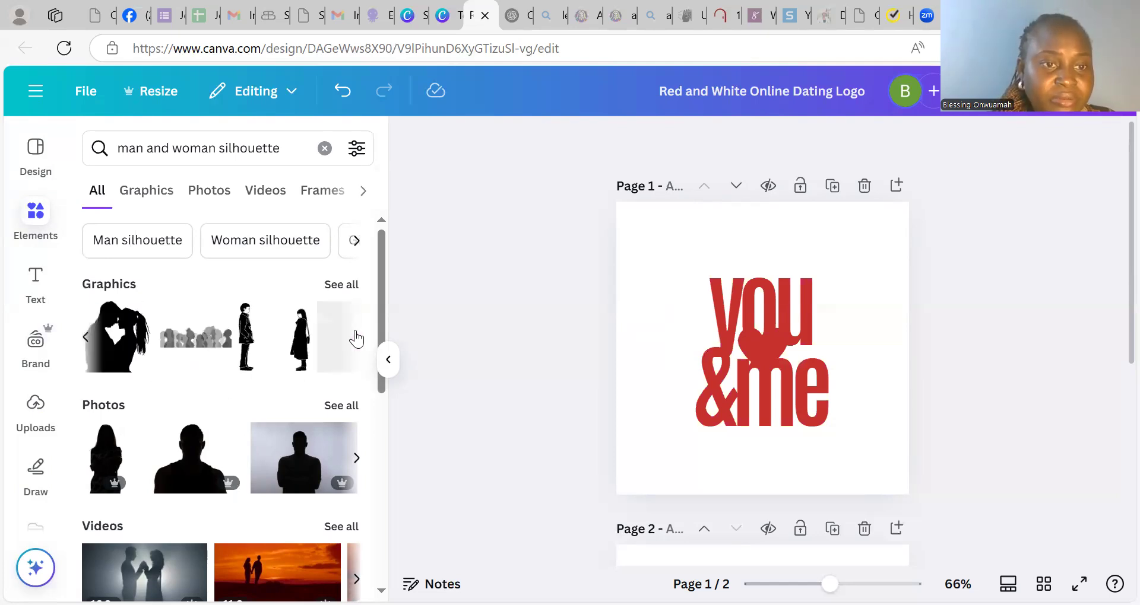
{"action": "left_click", "coordinate": [86, 339]}
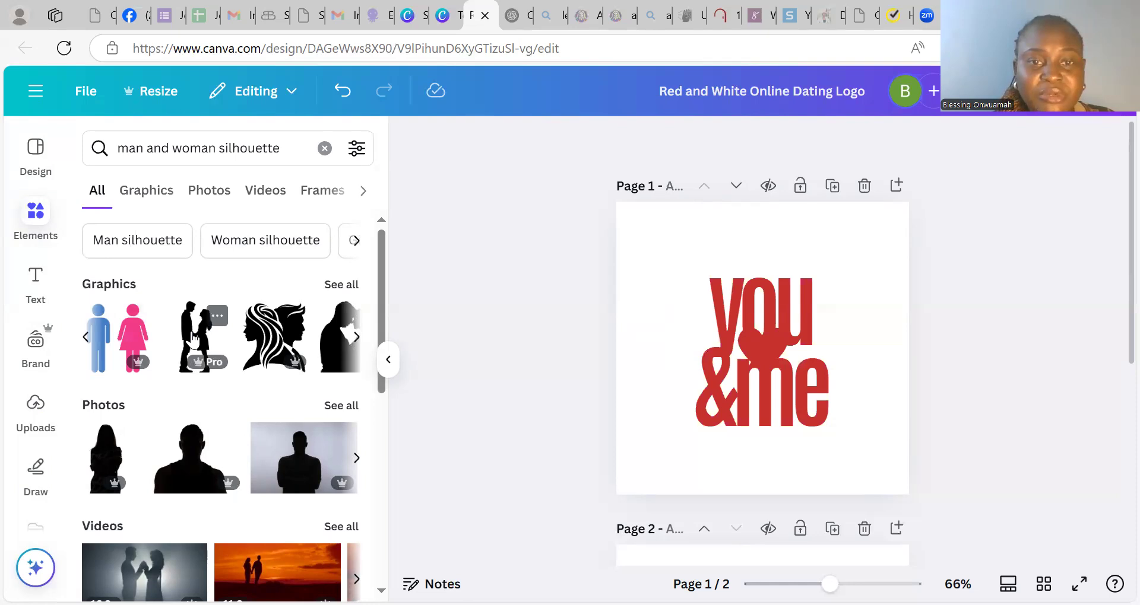
{"action": "left_click", "coordinate": [194, 339]}
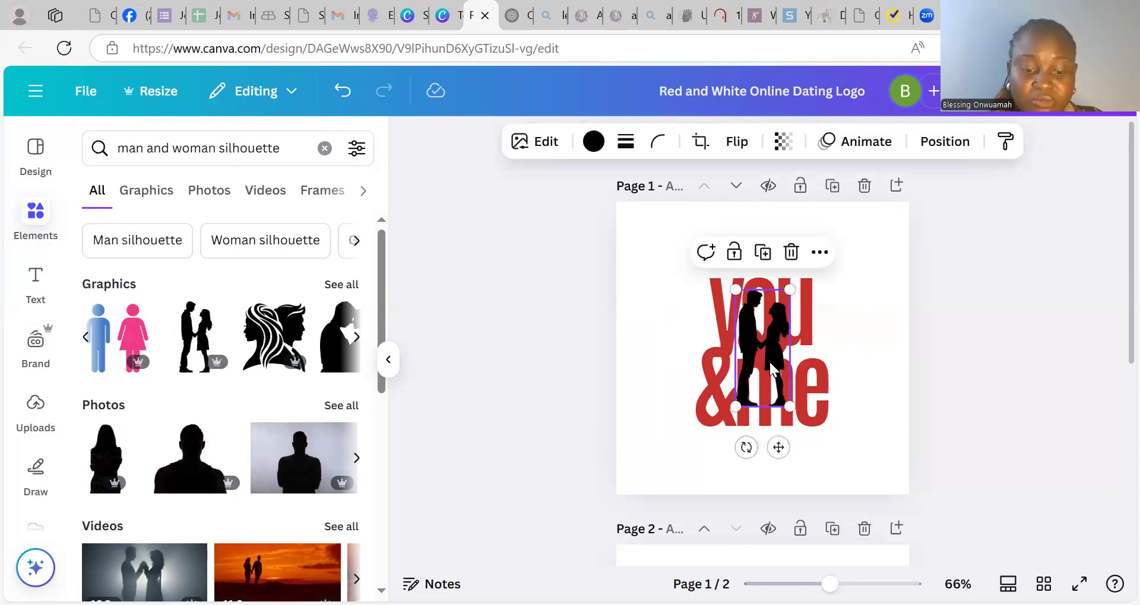
Step: Move the couple silhouette to the left of the "you &me" text and scale the text down to size 91.4
{"action": "left_click_drag", "start_coordinate": [772, 369], "coordinate": [686, 351]}
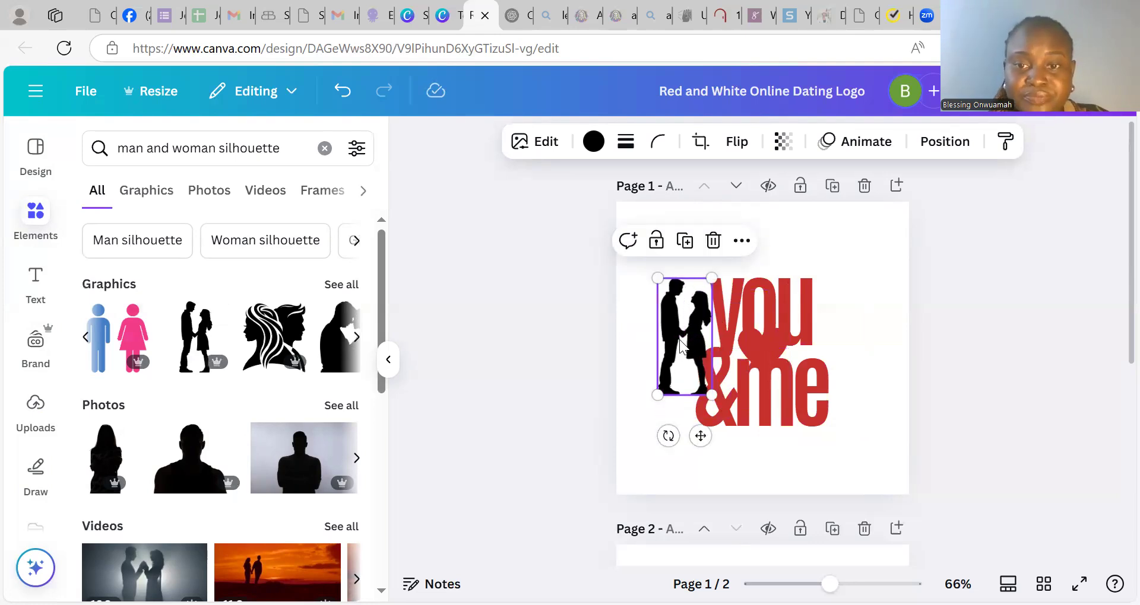
{"action": "left_click_drag", "start_coordinate": [679, 339], "coordinate": [673, 327]}
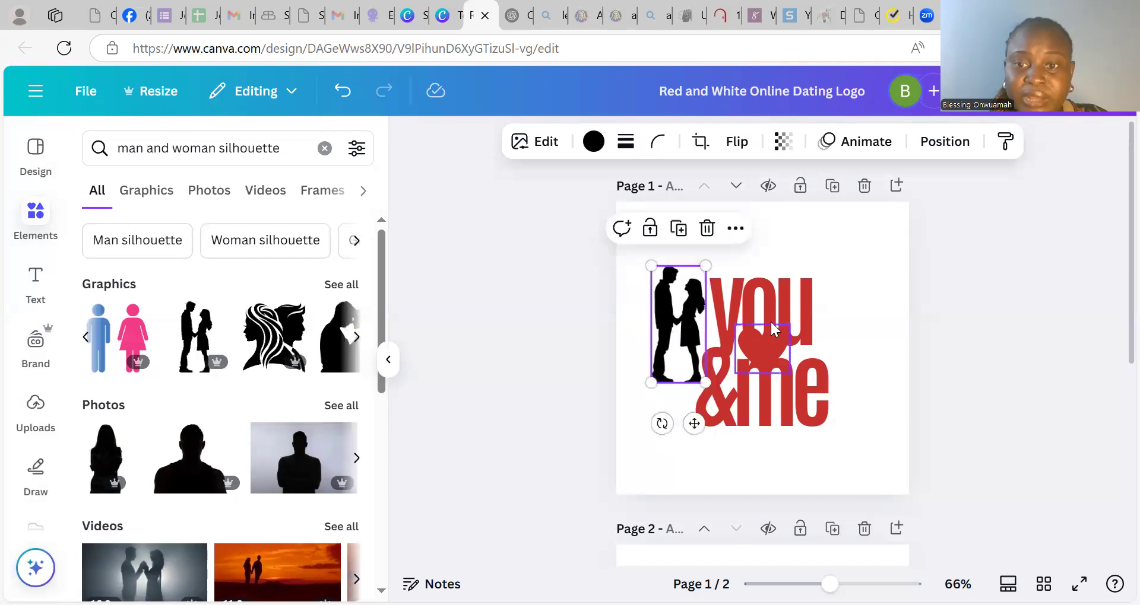
{"action": "left_click", "coordinate": [769, 313]}
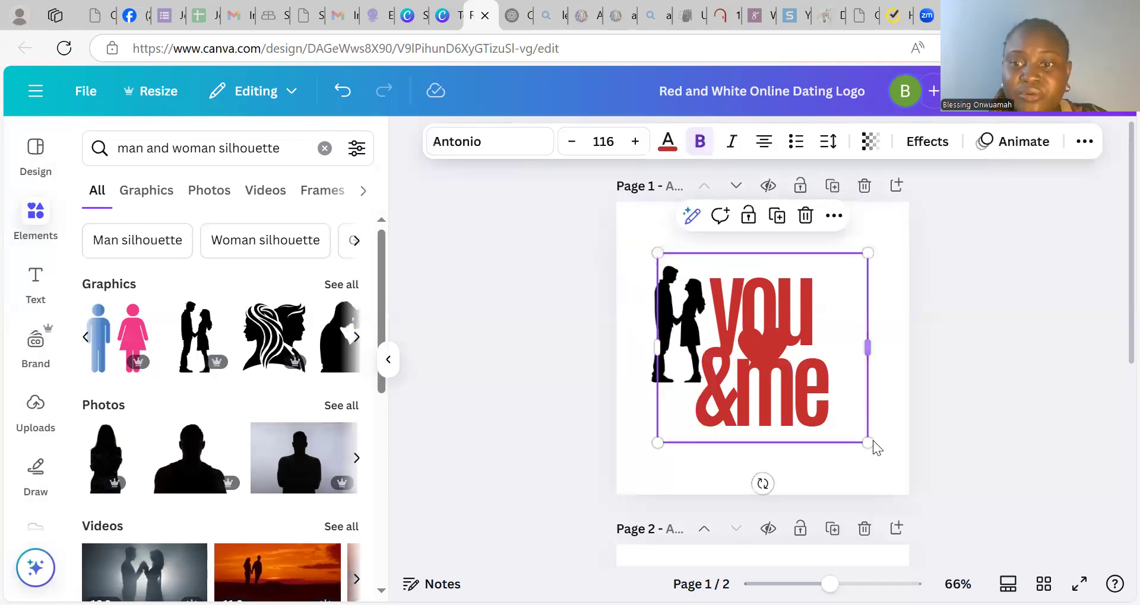
{"action": "left_click_drag", "start_coordinate": [868, 443], "coordinate": [853, 398]}
Step: Place the couple silhouette close beside the resized text and position the red heart at the couple's legs
{"action": "left_click", "coordinate": [673, 345]}
{"action": "left_click_drag", "start_coordinate": [673, 344], "coordinate": [704, 371]}
{"action": "left_click", "coordinate": [756, 352]}
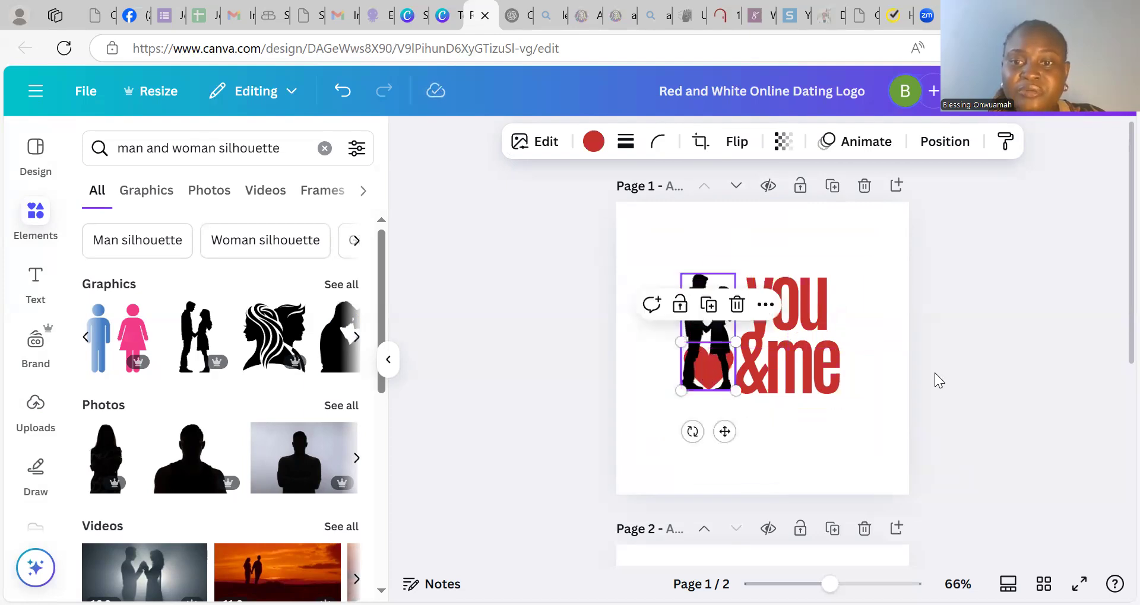
{"action": "left_click", "coordinate": [971, 371]}
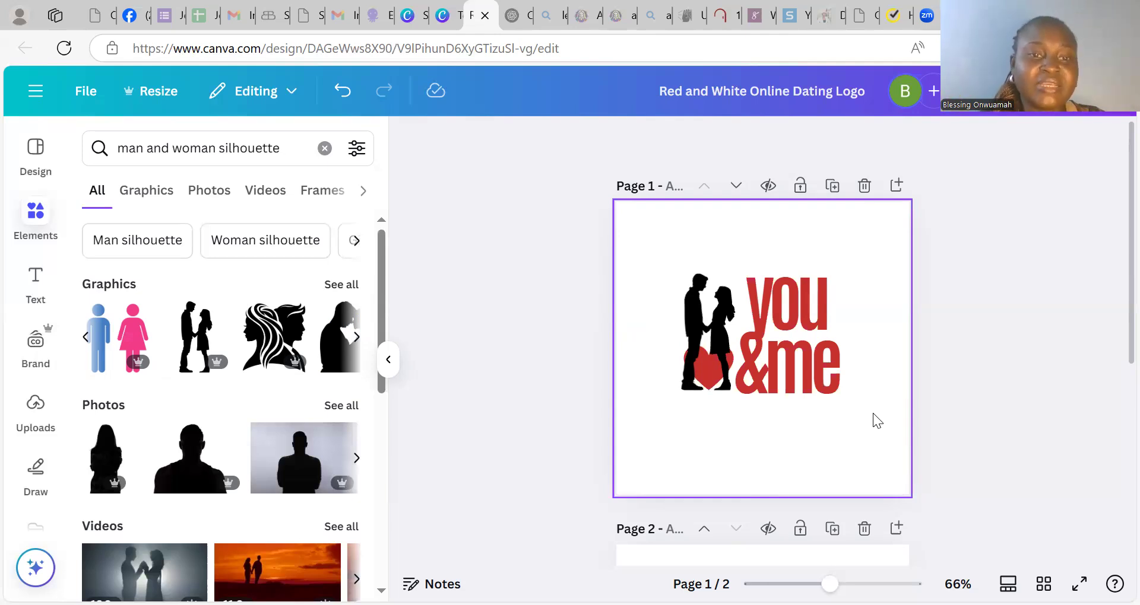
Step: Try the More Sugar font on the "you &me" text, then set it to League Spartan
{"action": "left_click", "coordinate": [777, 326]}
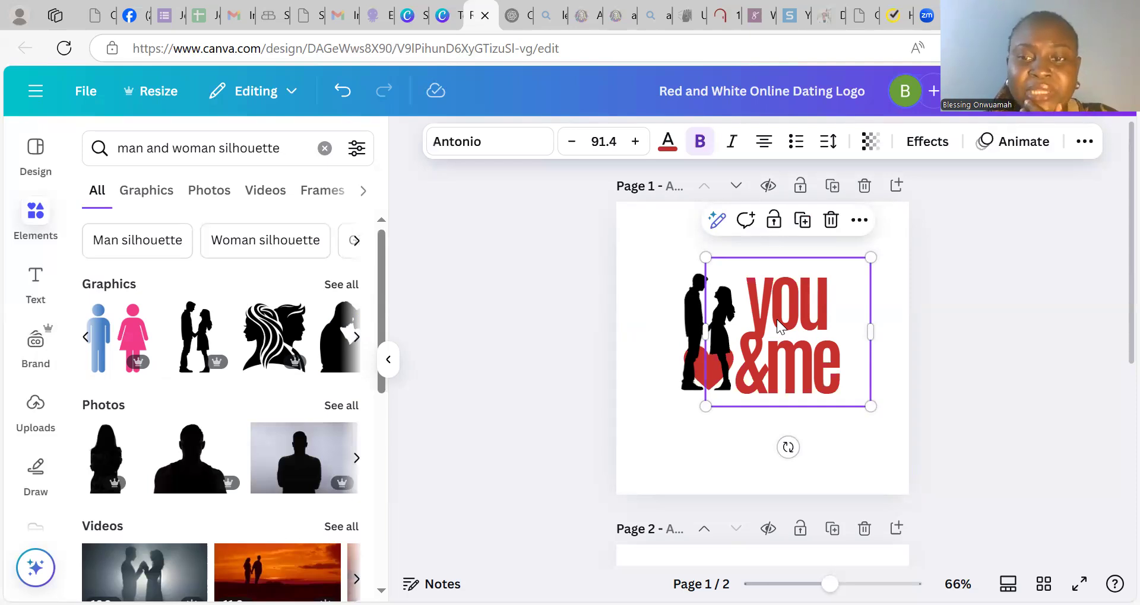
{"action": "double_click", "coordinate": [777, 319]}
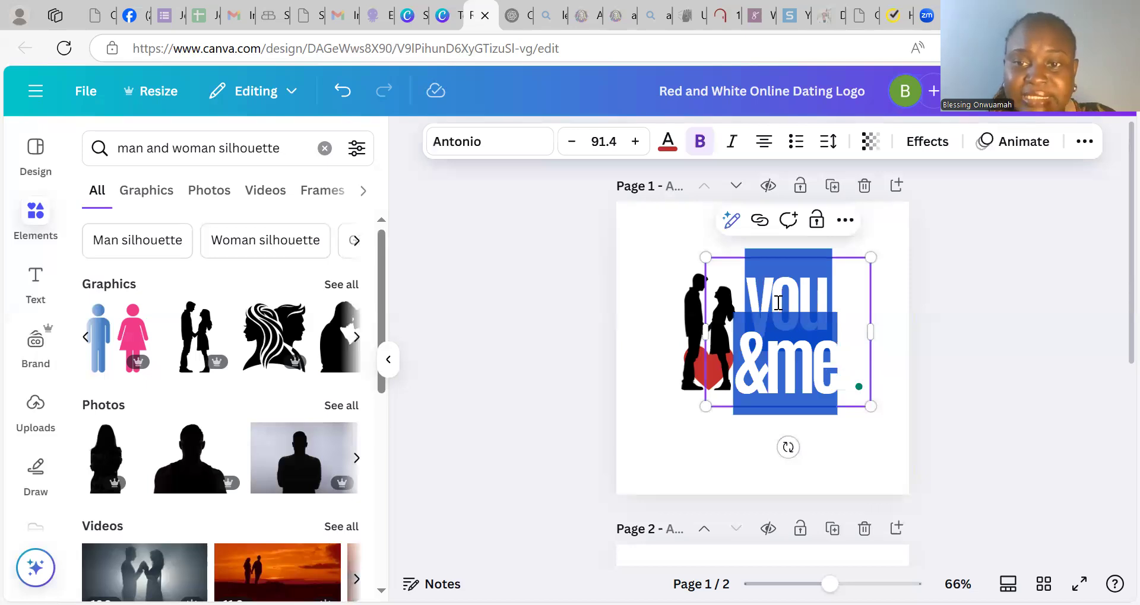
{"action": "left_click", "coordinate": [506, 143]}
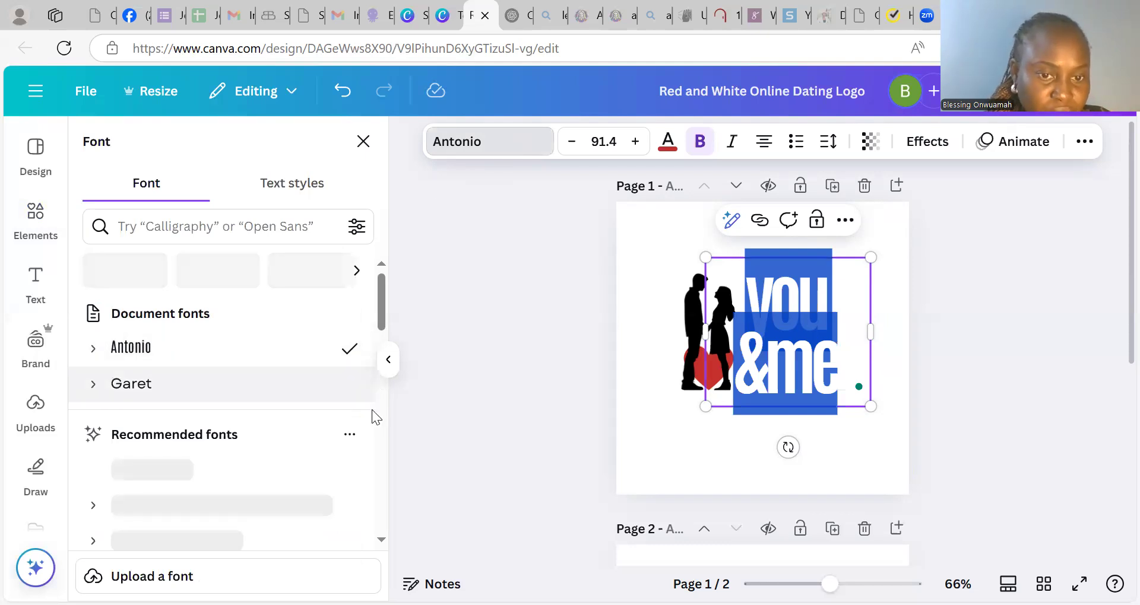
{"action": "scroll", "coordinate": [377, 456], "scroll_direction": "down", "scroll_amount": 5}
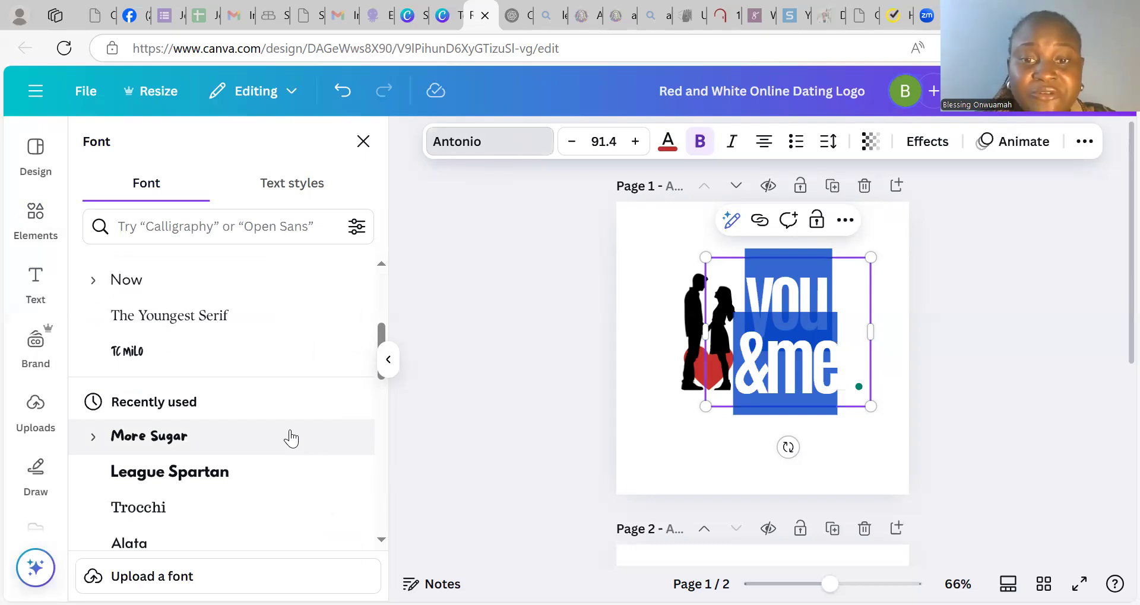
{"action": "left_click", "coordinate": [291, 438]}
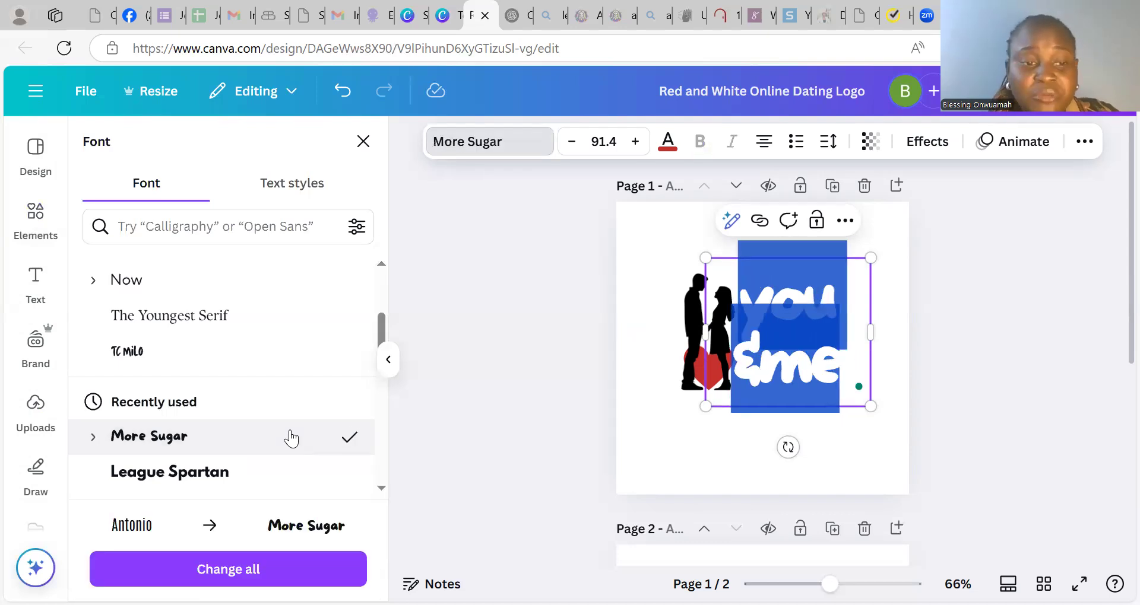
{"action": "left_click", "coordinate": [265, 479]}
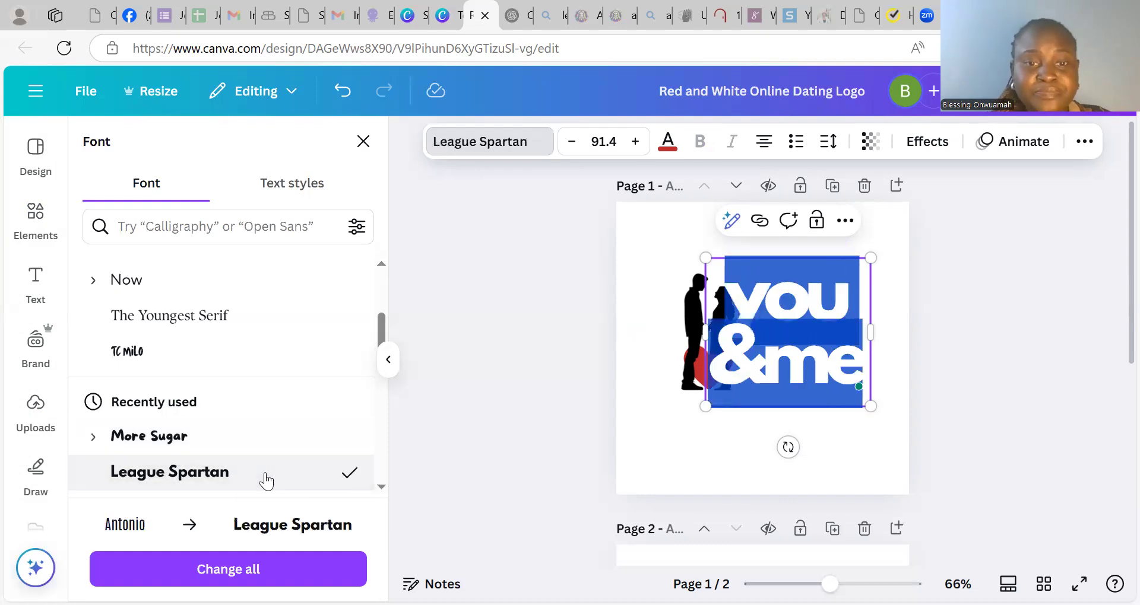
{"action": "left_click", "coordinate": [519, 453]}
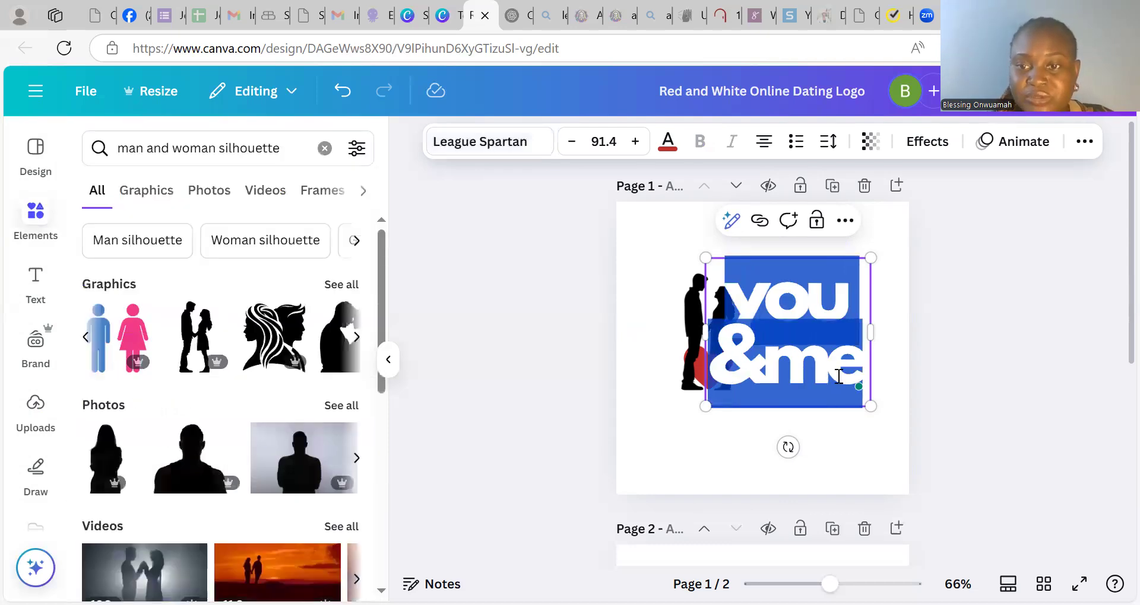
{"action": "left_click", "coordinate": [968, 370]}
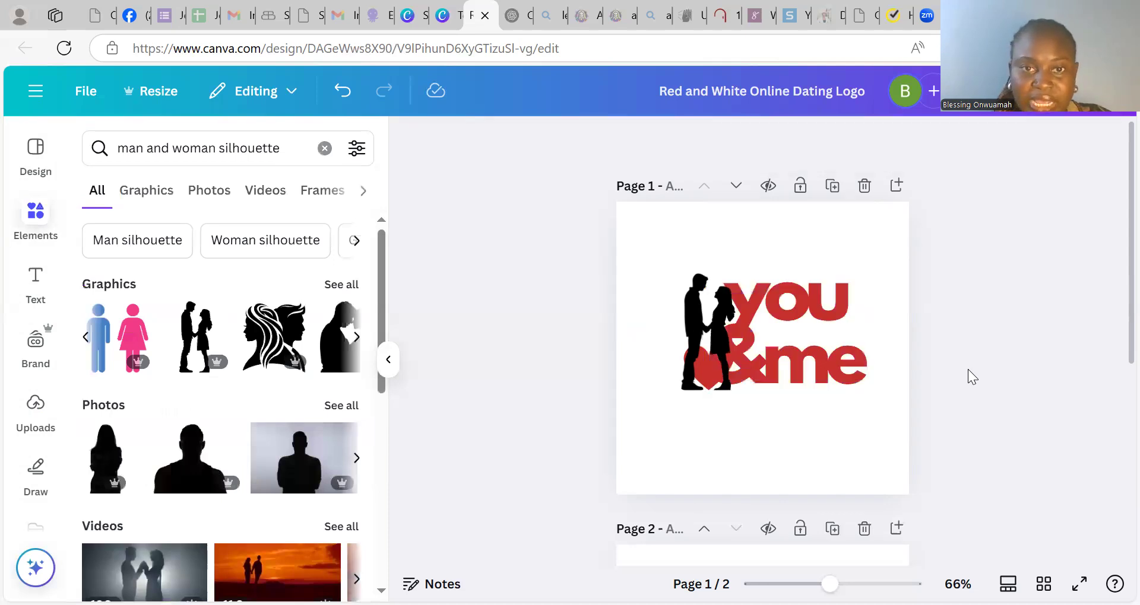
{"action": "left_click", "coordinate": [796, 327]}
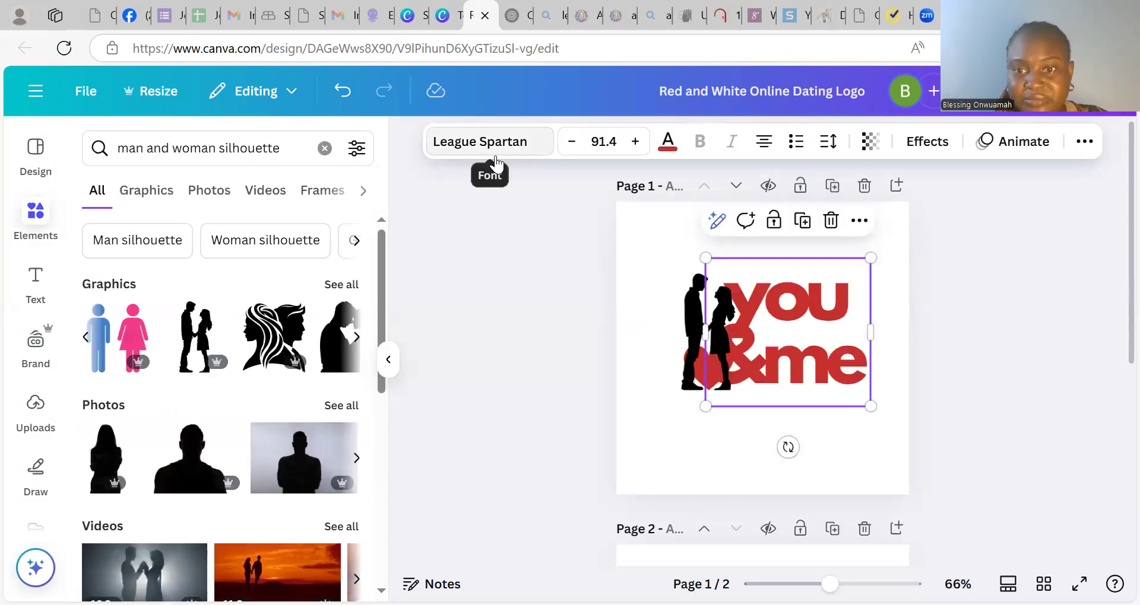
{"action": "double_click", "coordinate": [846, 360]}
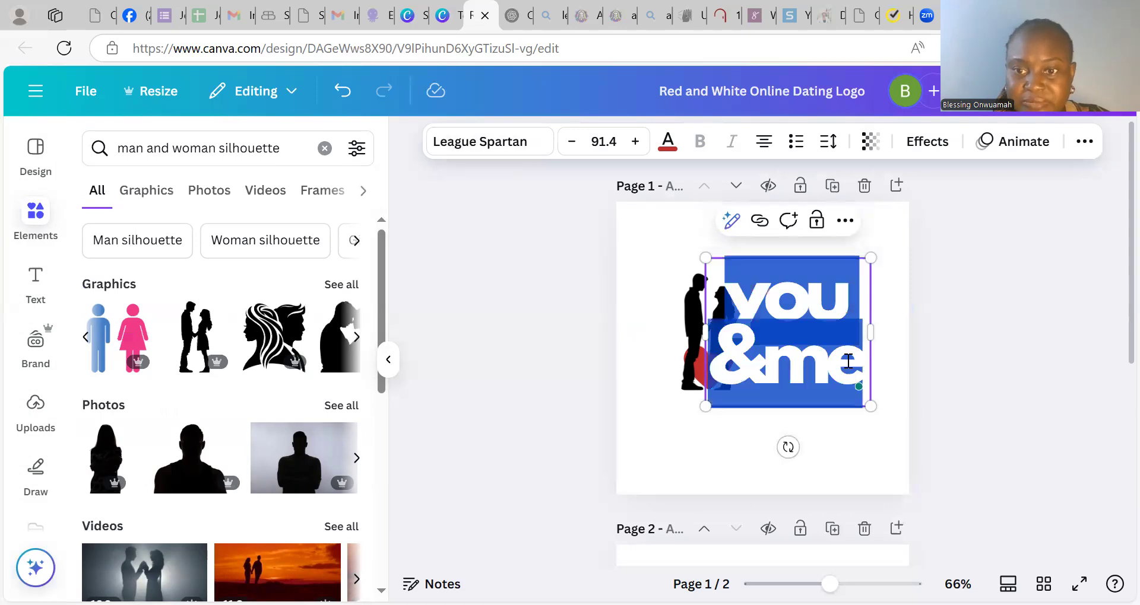
{"action": "left_click", "coordinate": [935, 389]}
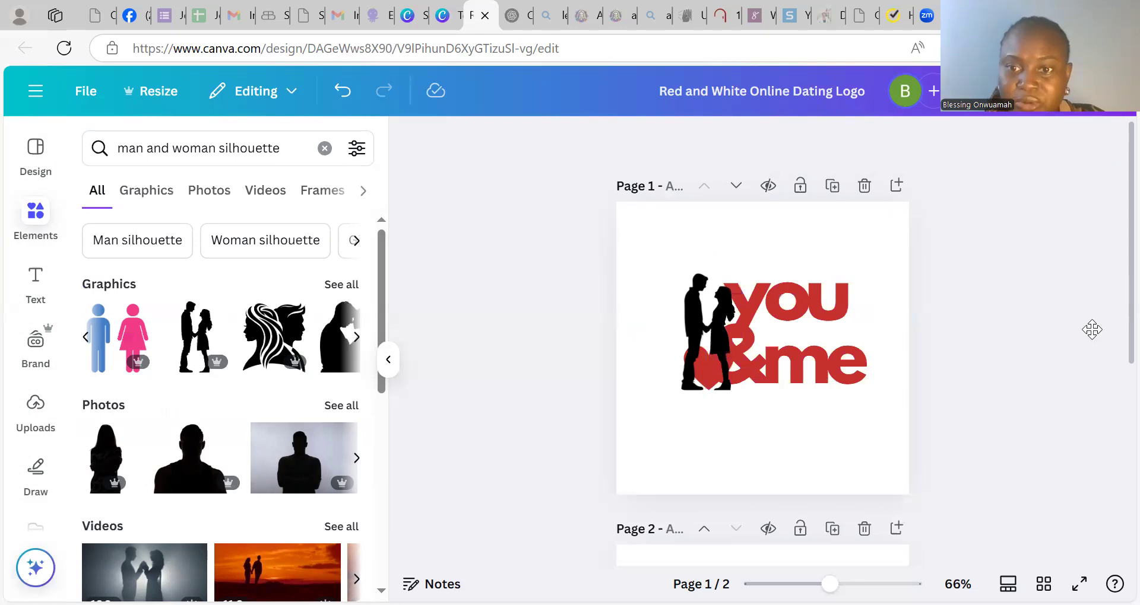
Step: Set the line spacing of the "you &me" text to 1.28
{"action": "left_click", "coordinate": [816, 303]}
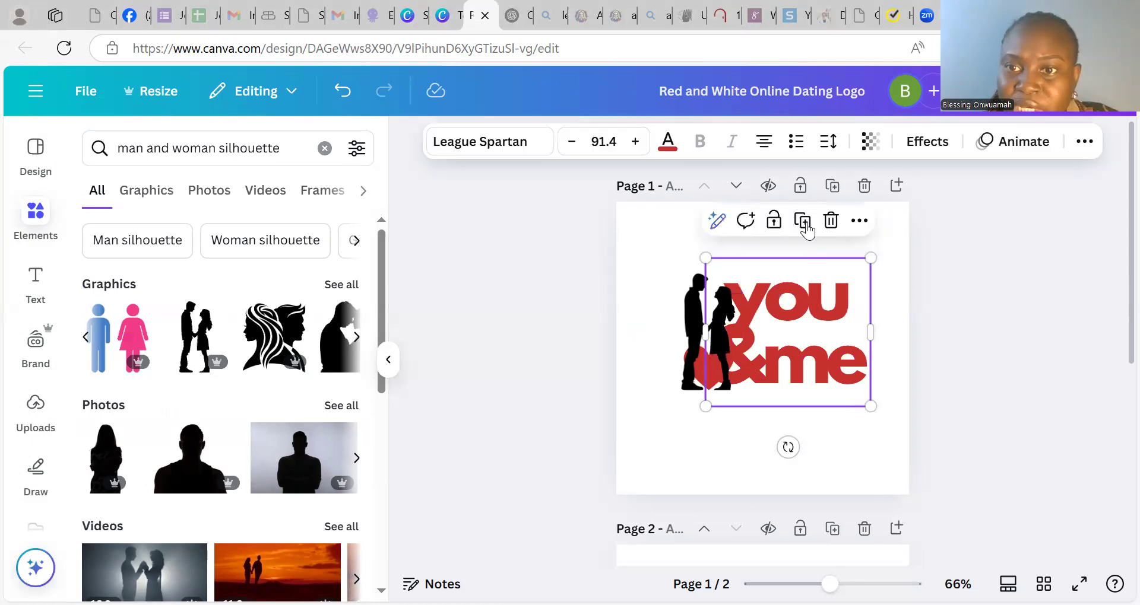
{"action": "left_click", "coordinate": [828, 145]}
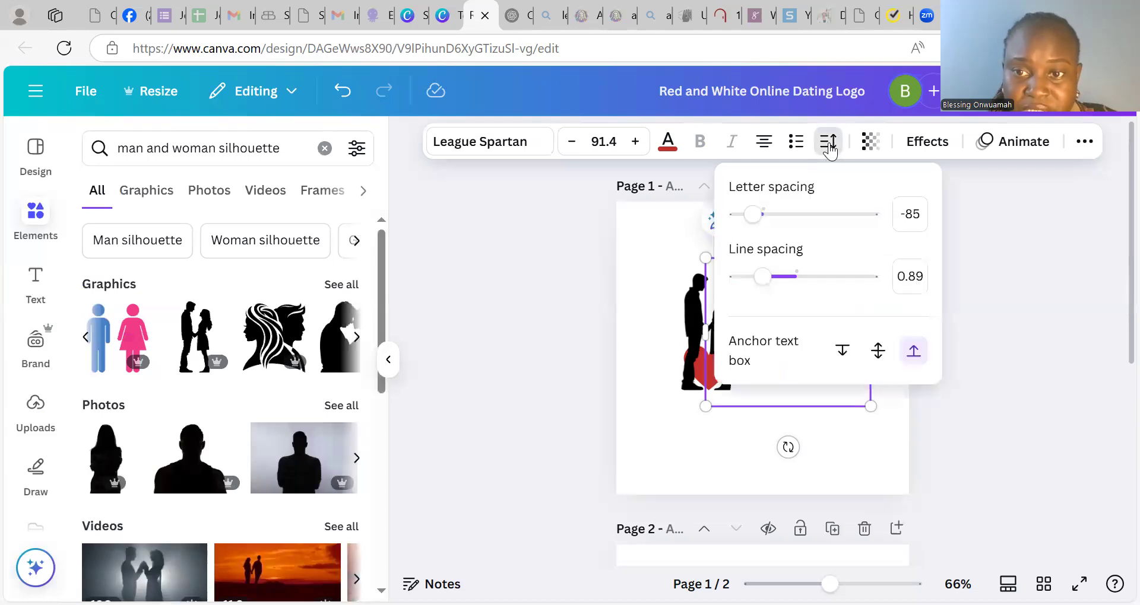
{"action": "left_click", "coordinate": [789, 277]}
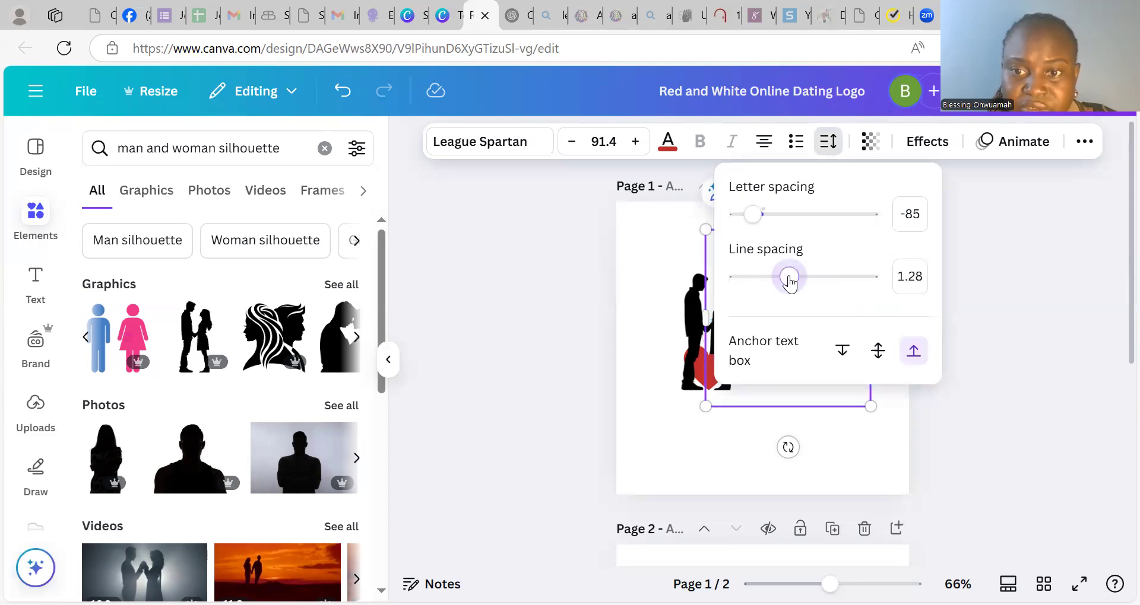
{"action": "left_click", "coordinate": [982, 213]}
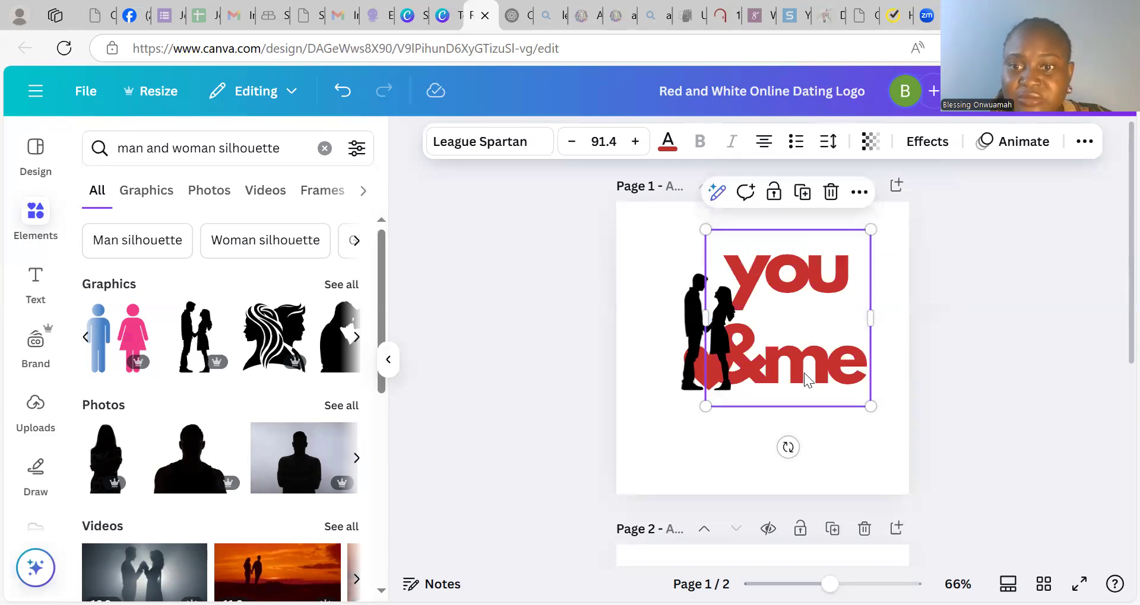
Step: Break the text after "&" so "me" gets its own line, and move the text block down to fit on page 1
{"action": "left_click", "coordinate": [763, 352]}
{"action": "left_click", "coordinate": [765, 353]}
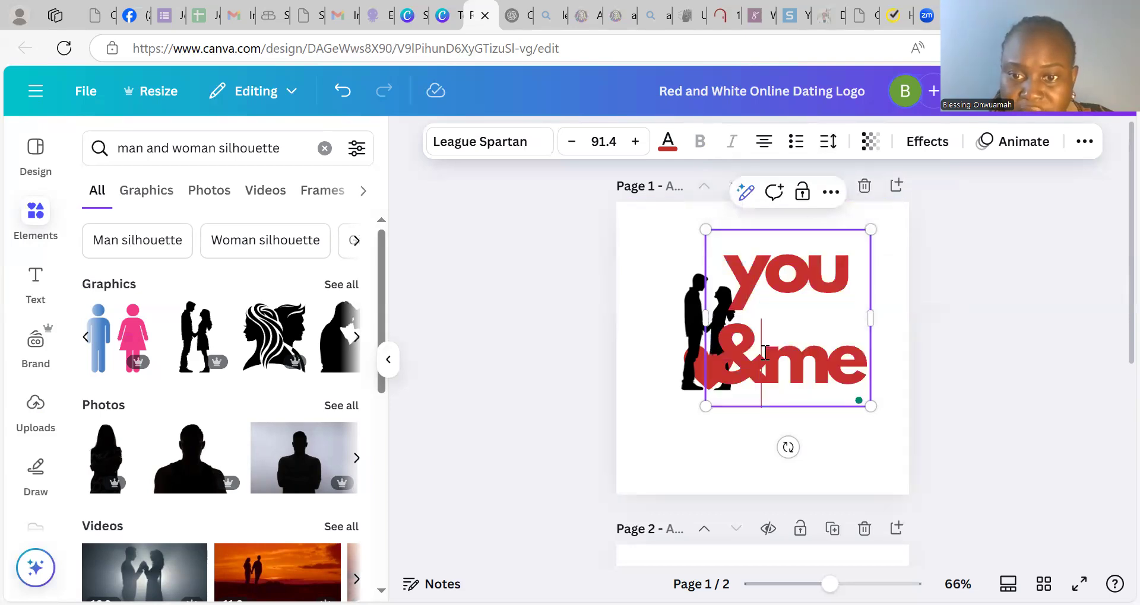
{"action": "key", "text": "Return"}
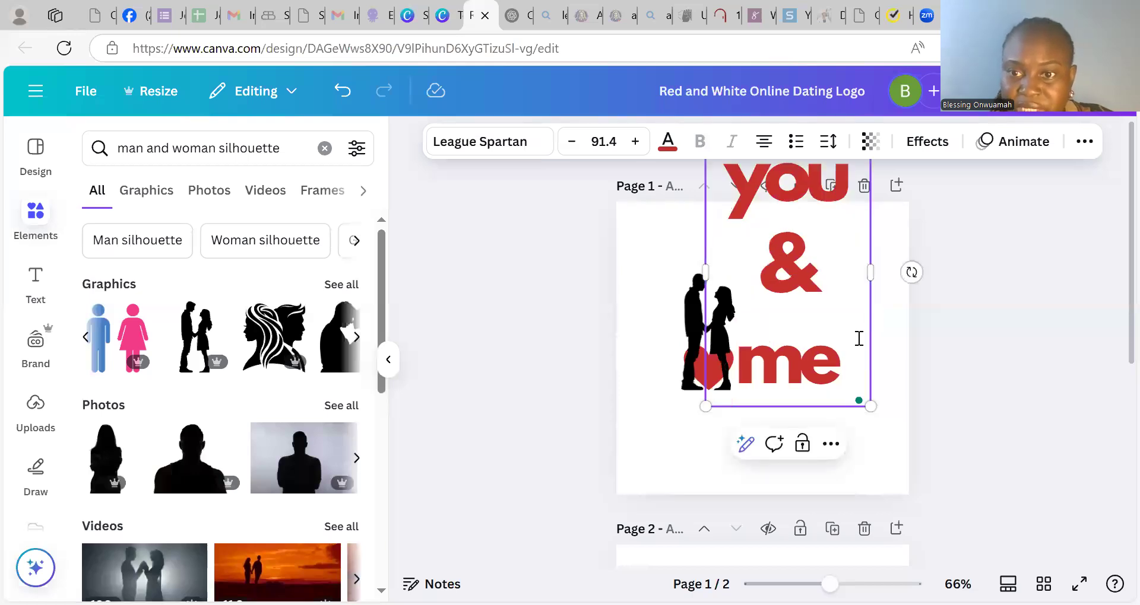
{"action": "left_click", "coordinate": [977, 218]}
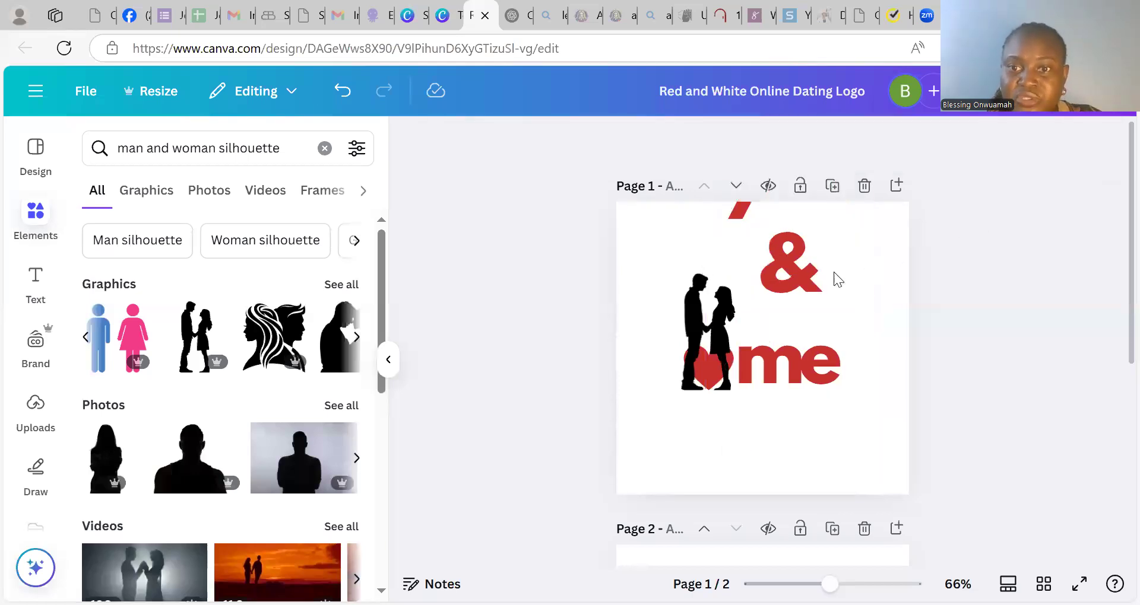
{"action": "left_click", "coordinate": [808, 284]}
{"action": "left_click_drag", "start_coordinate": [811, 290], "coordinate": [818, 360]}
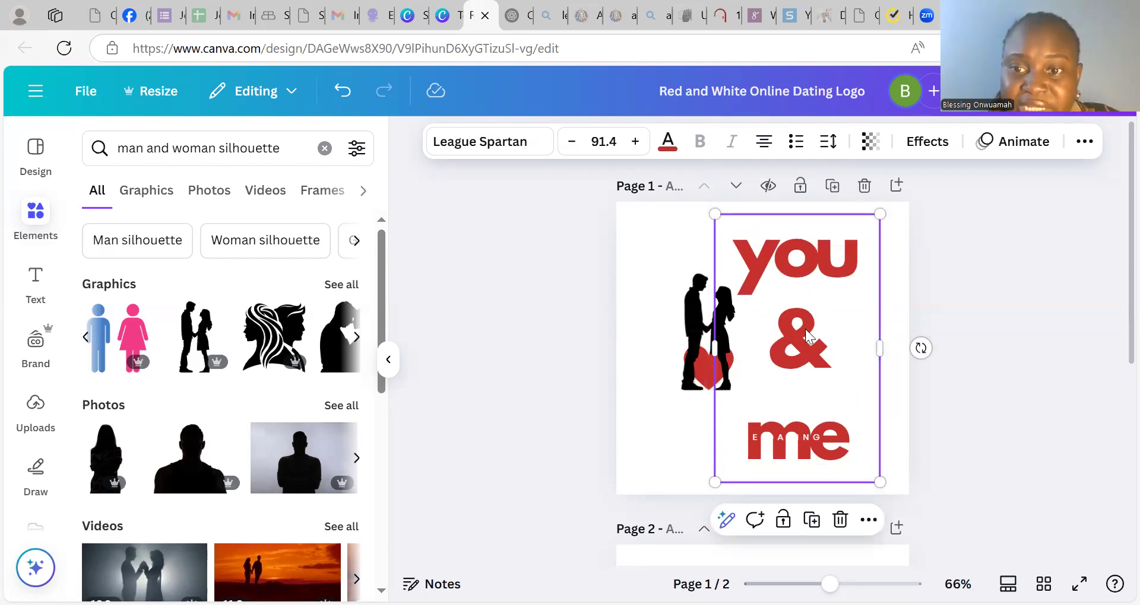
Step: Set the text block's line spacing to 0.97 and move the small white text off "me" to the left
{"action": "left_click", "coordinate": [829, 142]}
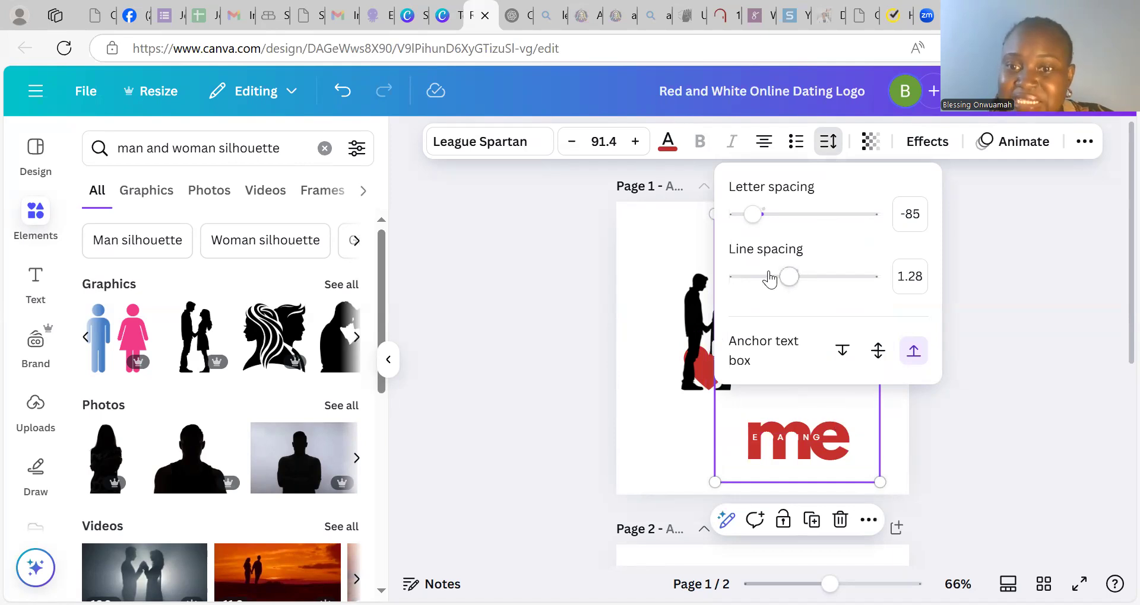
{"action": "left_click", "coordinate": [799, 278]}
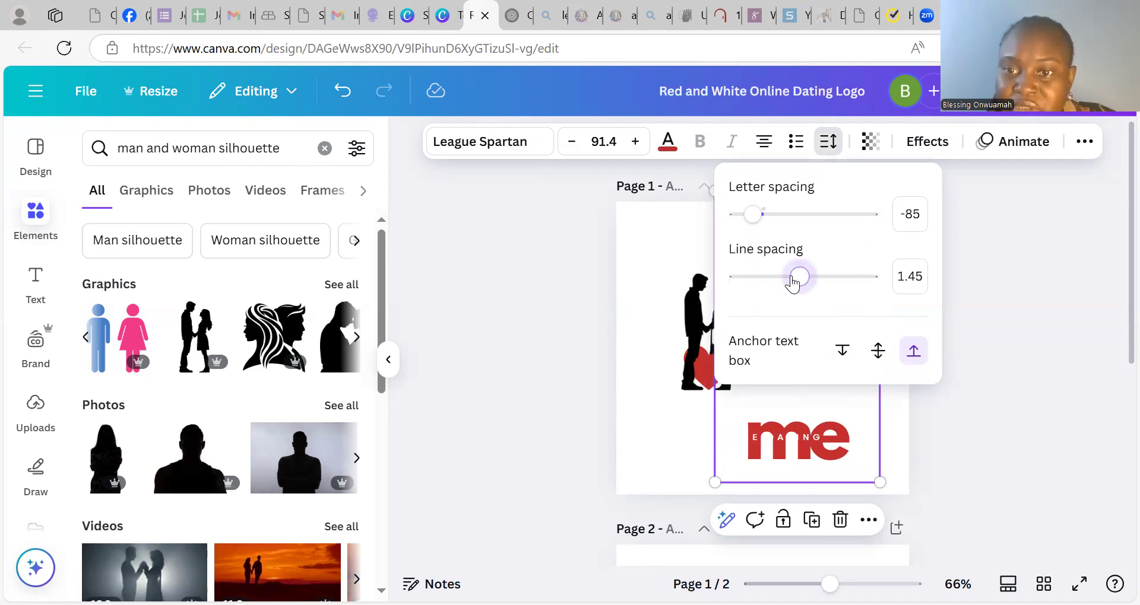
{"action": "left_click_drag", "start_coordinate": [794, 283], "coordinate": [768, 283]}
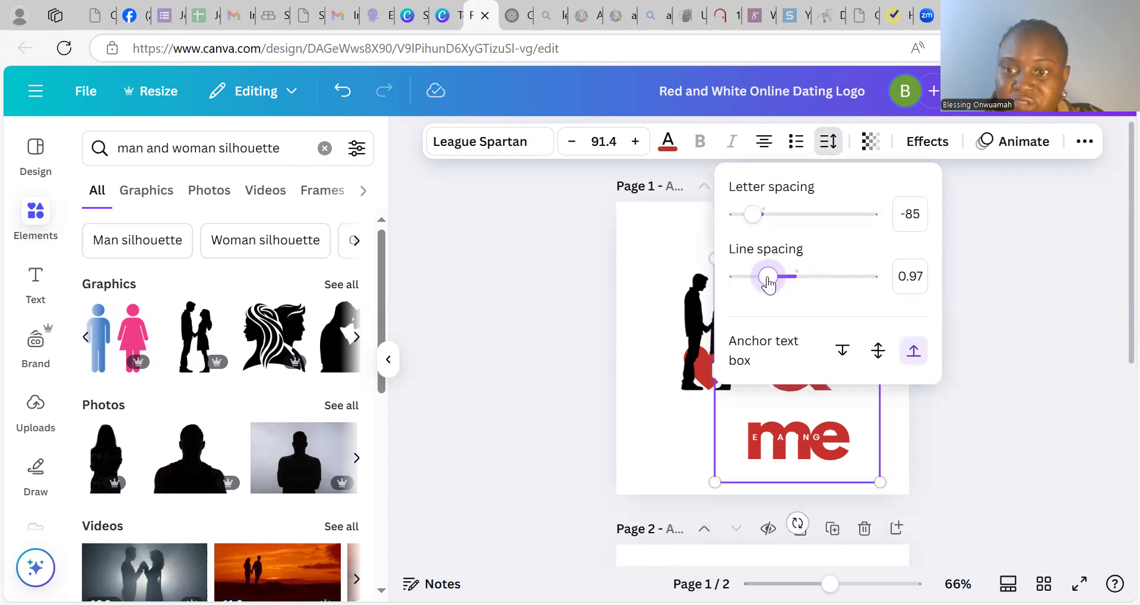
{"action": "left_click", "coordinate": [977, 230]}
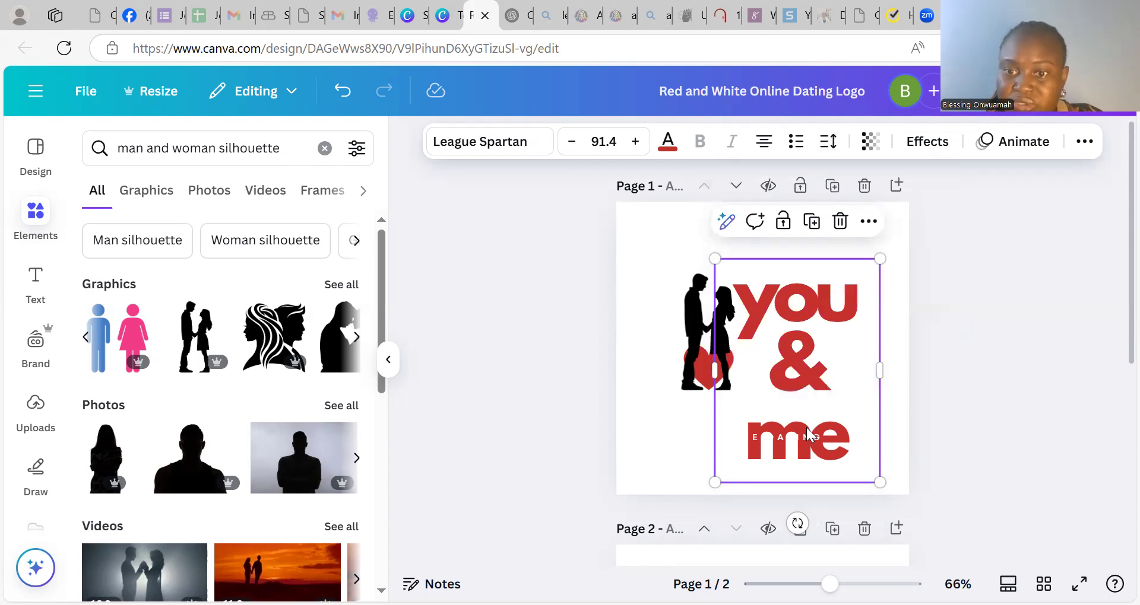
{"action": "left_click_drag", "start_coordinate": [821, 435], "coordinate": [705, 442]}
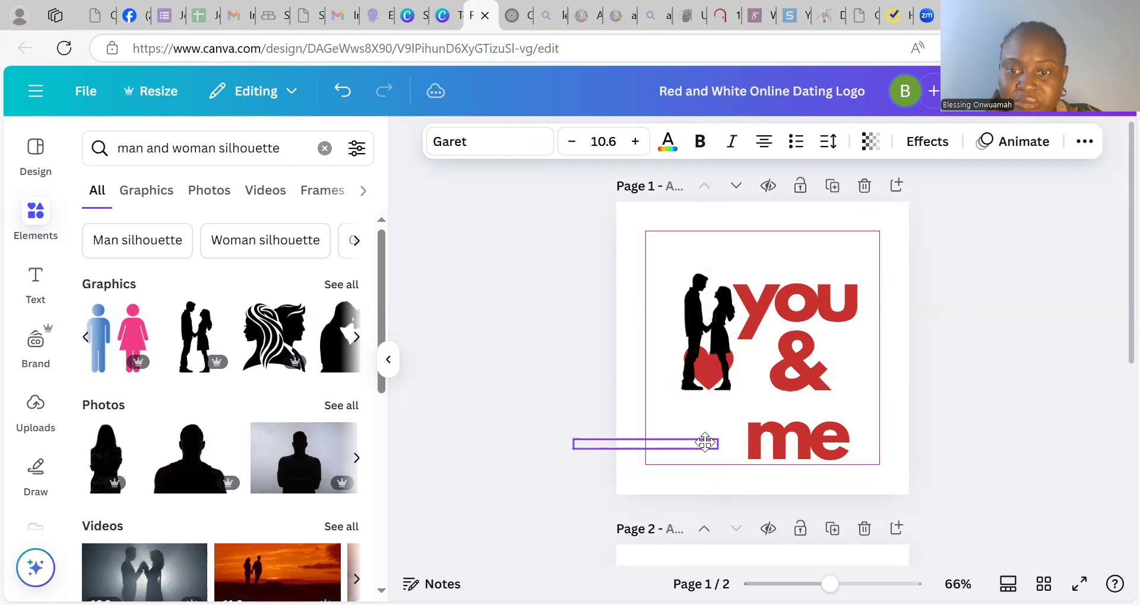
Step: Select all of the "you & me" text and set its line spacing to 1.63
{"action": "left_click", "coordinate": [791, 437]}
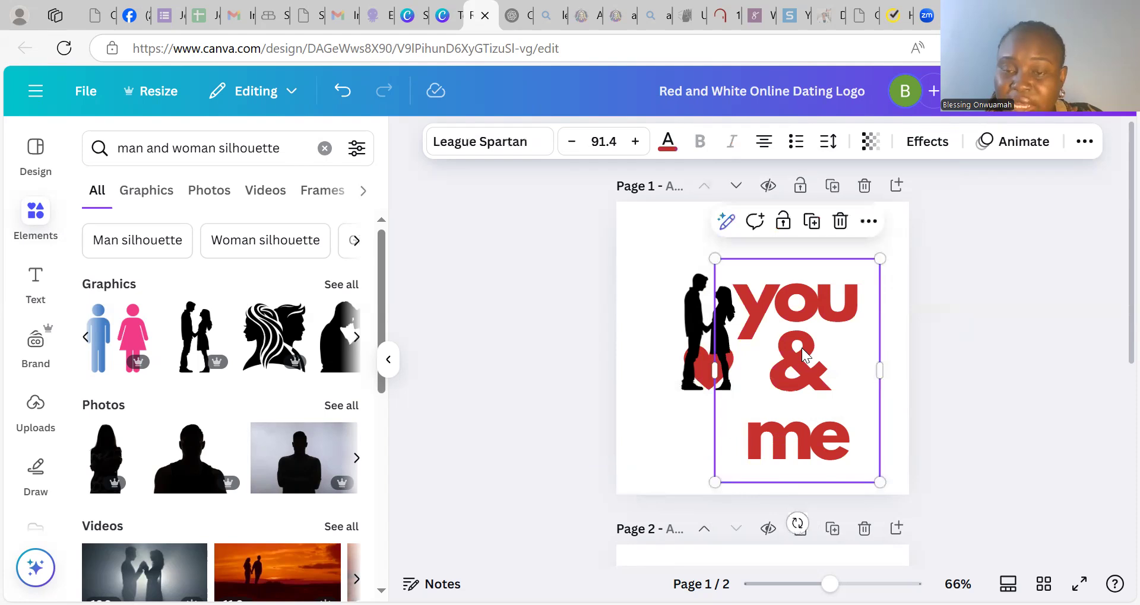
{"action": "left_click", "coordinate": [855, 448]}
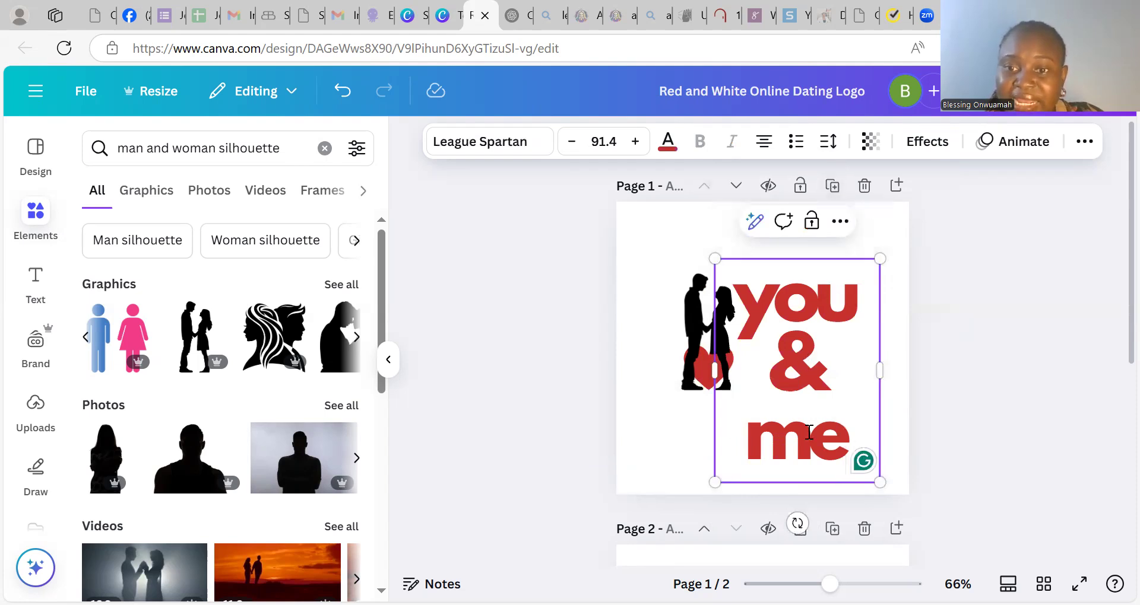
{"action": "left_click_drag", "start_coordinate": [855, 451], "coordinate": [747, 307]}
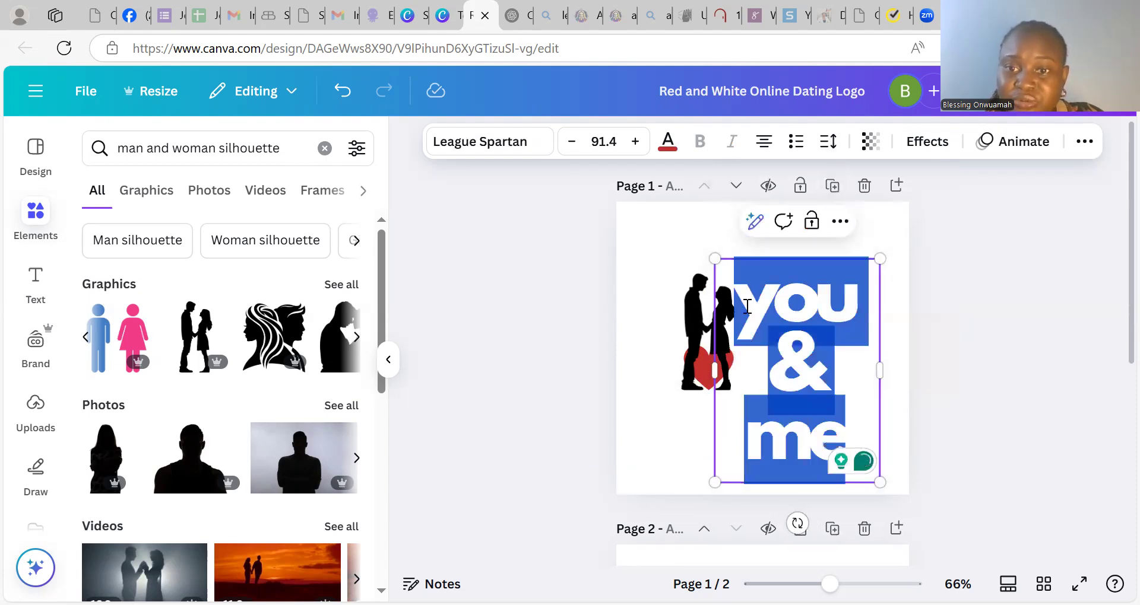
{"action": "left_click", "coordinate": [828, 142]}
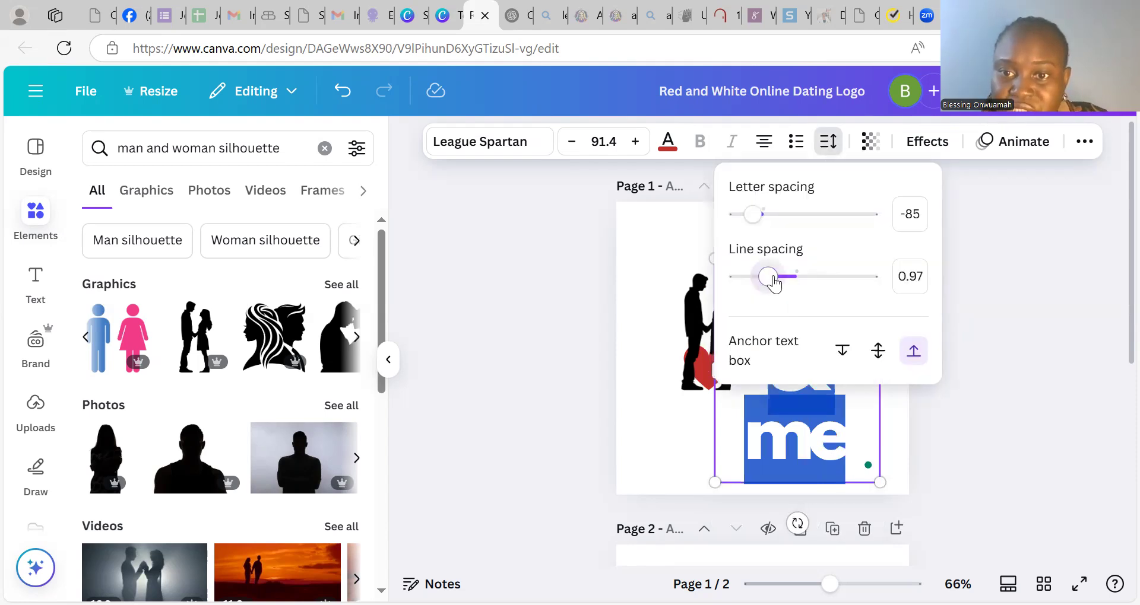
{"action": "mouse_move", "coordinate": [772, 281]}
{"action": "left_mouse_down"}
{"action": "mouse_move", "coordinate": [735, 287]}
{"action": "mouse_move", "coordinate": [777, 292]}
{"action": "left_mouse_up"}
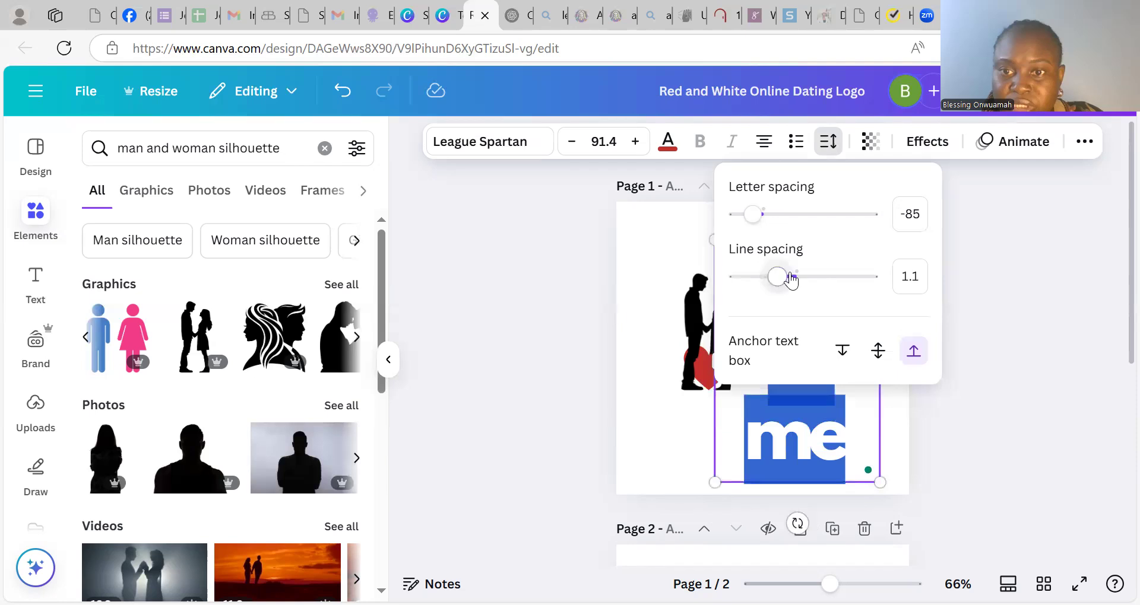
{"action": "mouse_move", "coordinate": [791, 281]}
{"action": "left_mouse_down"}
{"action": "mouse_move", "coordinate": [833, 285]}
{"action": "mouse_move", "coordinate": [795, 289]}
{"action": "mouse_move", "coordinate": [811, 287]}
{"action": "left_mouse_up"}
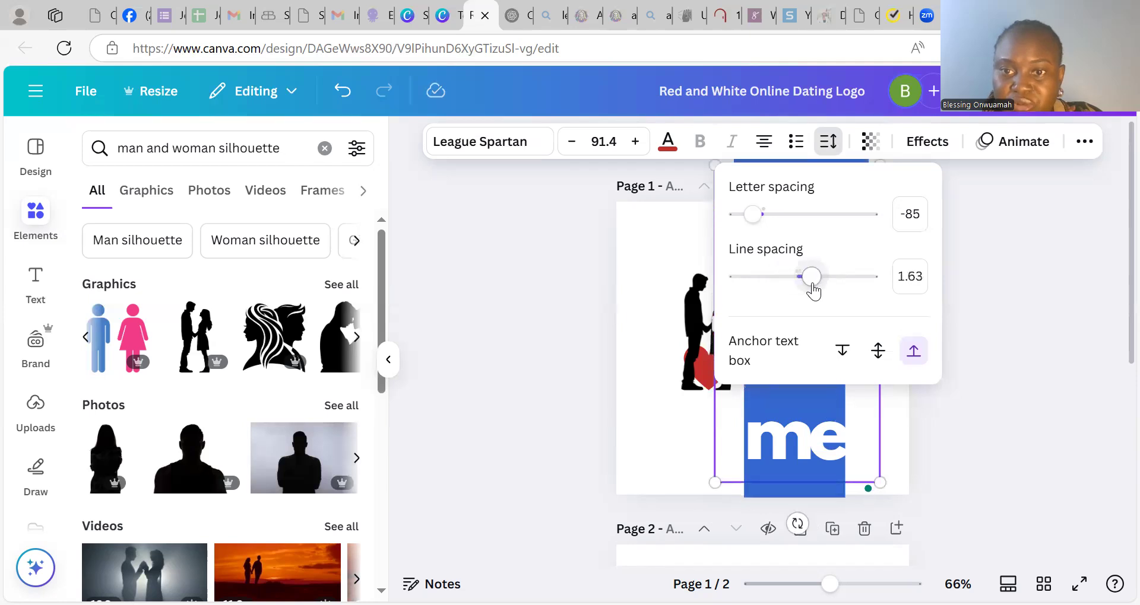
{"action": "key", "text": "Escape"}
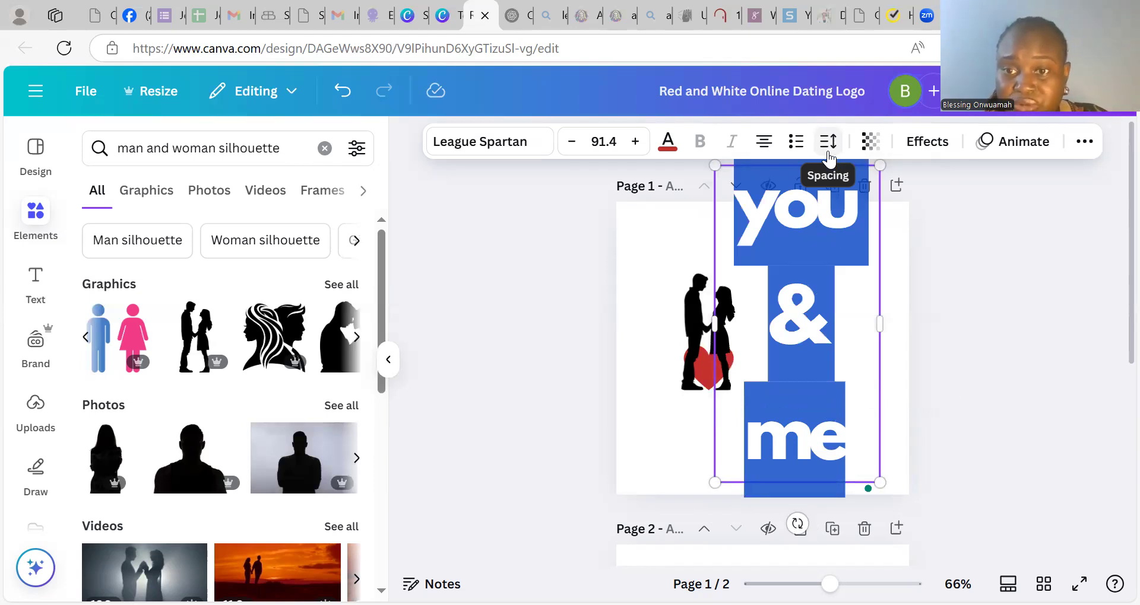
{"action": "left_click", "coordinate": [572, 340]}
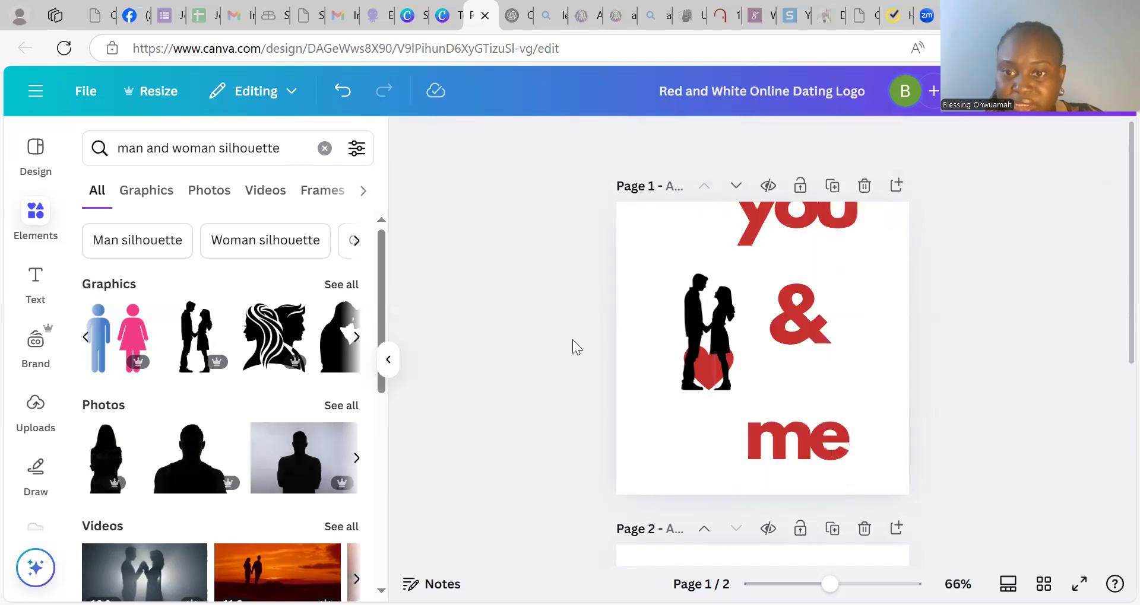
Step: Reduce the line spacing of the "you & me" text to 1.25
{"action": "left_click", "coordinate": [770, 333]}
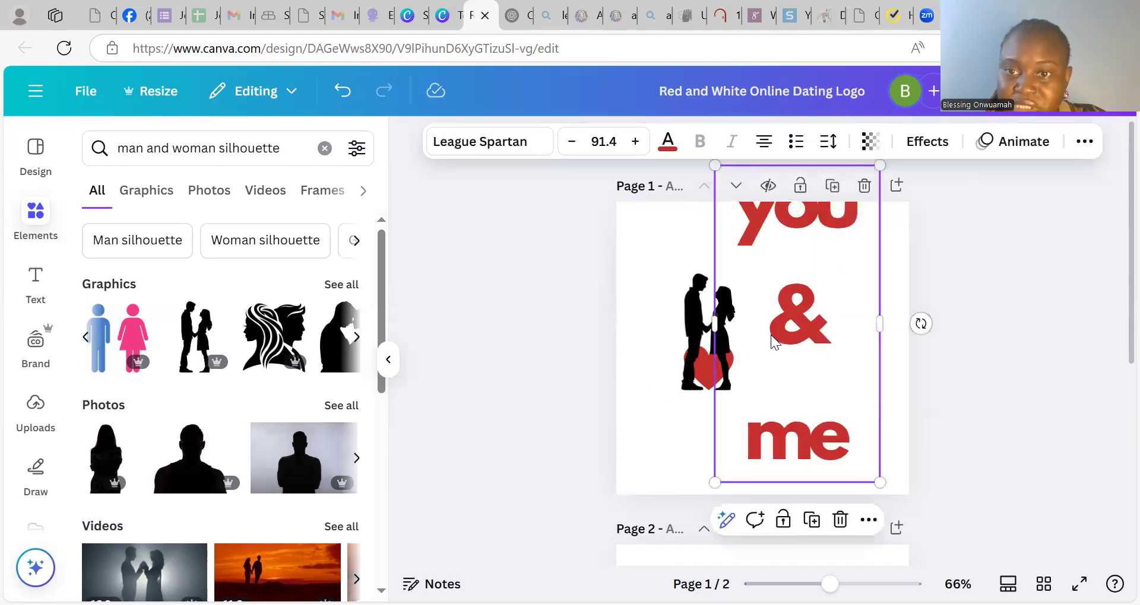
{"action": "left_click", "coordinate": [828, 142]}
{"action": "left_click_drag", "start_coordinate": [809, 277], "coordinate": [787, 291]}
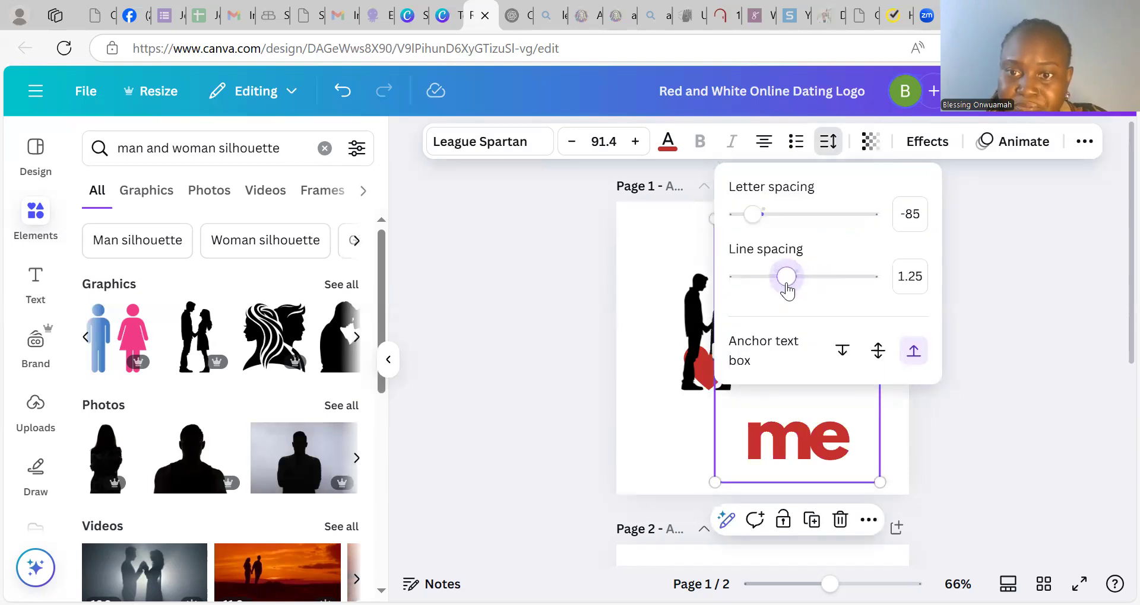
{"action": "left_click", "coordinate": [568, 291]}
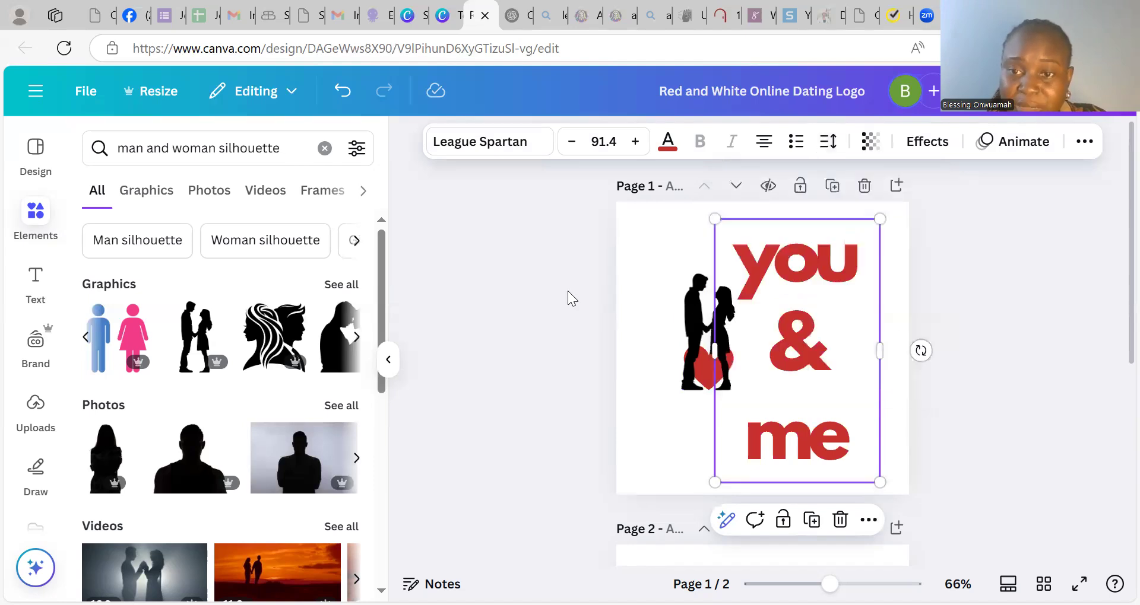
Step: Set the line spacing of the "you & me" text to 1.28
{"action": "left_click", "coordinate": [805, 415]}
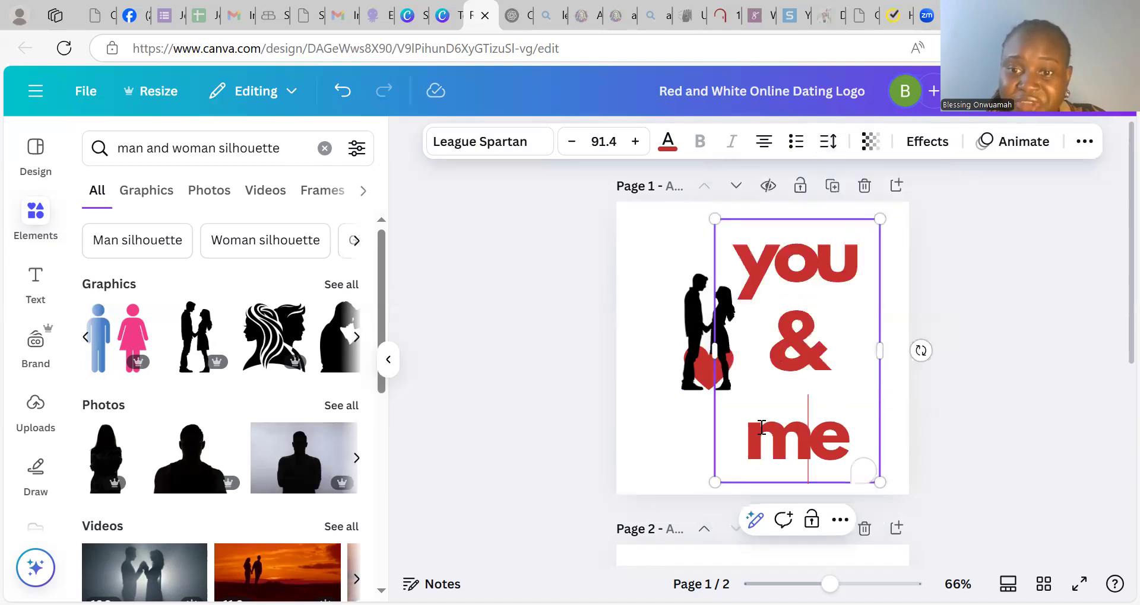
{"action": "left_click", "coordinate": [745, 437]}
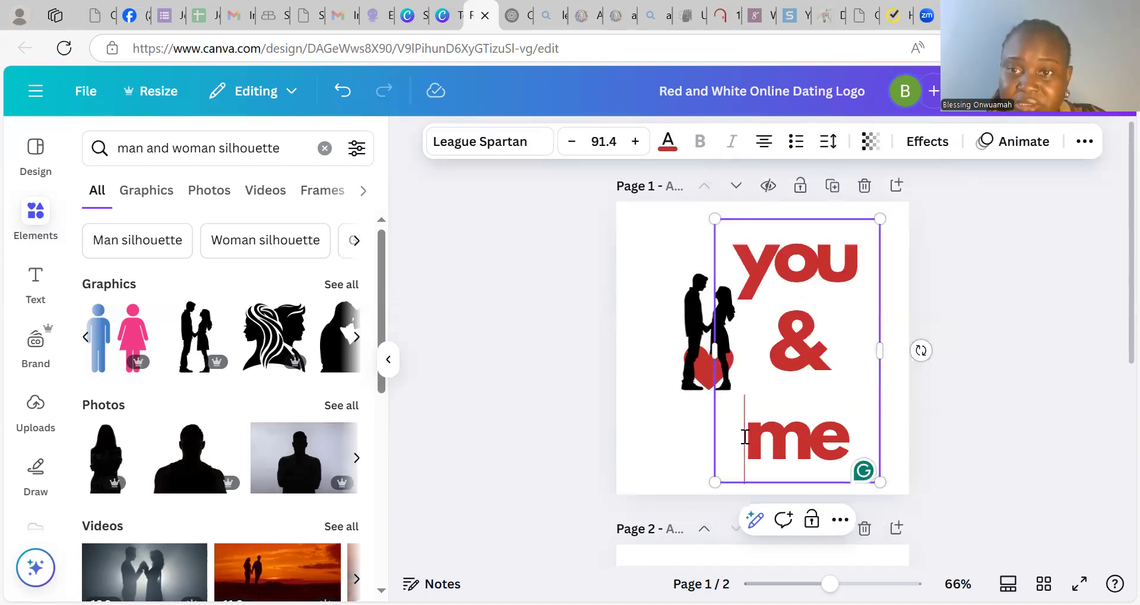
{"action": "left_click", "coordinate": [828, 141]}
{"action": "mouse_move", "coordinate": [797, 288]}
{"action": "left_mouse_down"}
{"action": "mouse_move", "coordinate": [774, 294]}
{"action": "mouse_move", "coordinate": [796, 298]}
{"action": "left_mouse_up"}
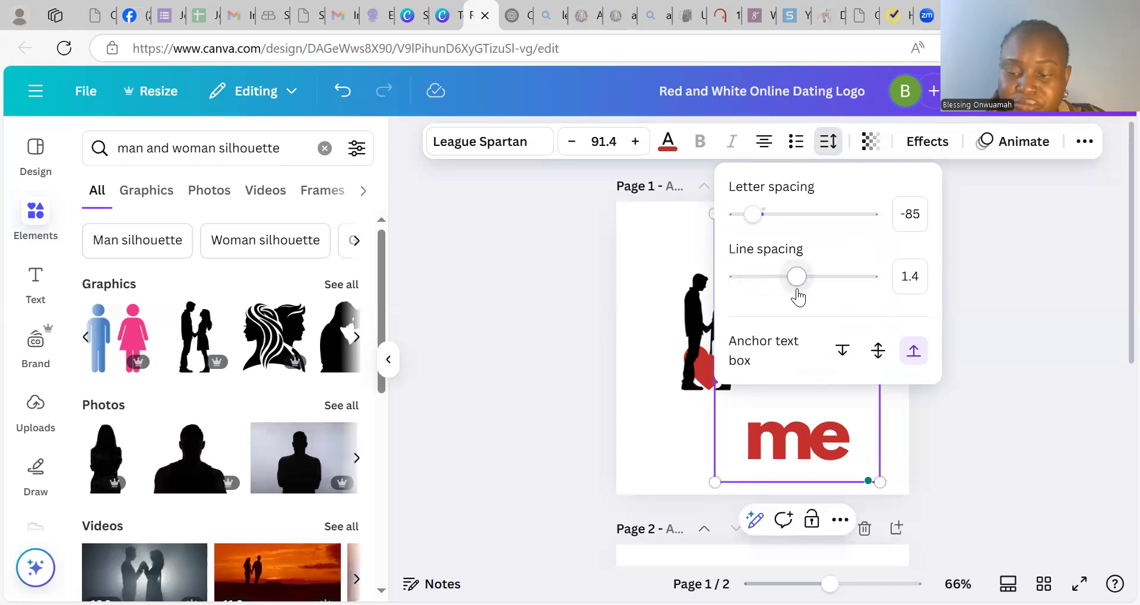
{"action": "left_click_drag", "start_coordinate": [808, 296], "coordinate": [786, 298]}
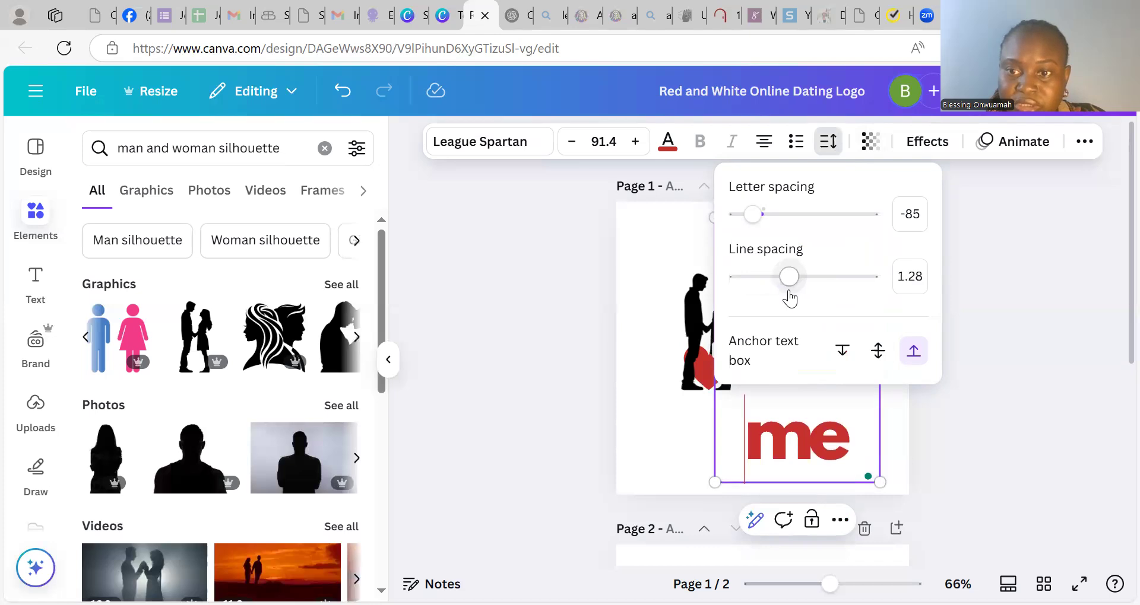
{"action": "left_click", "coordinate": [1009, 223]}
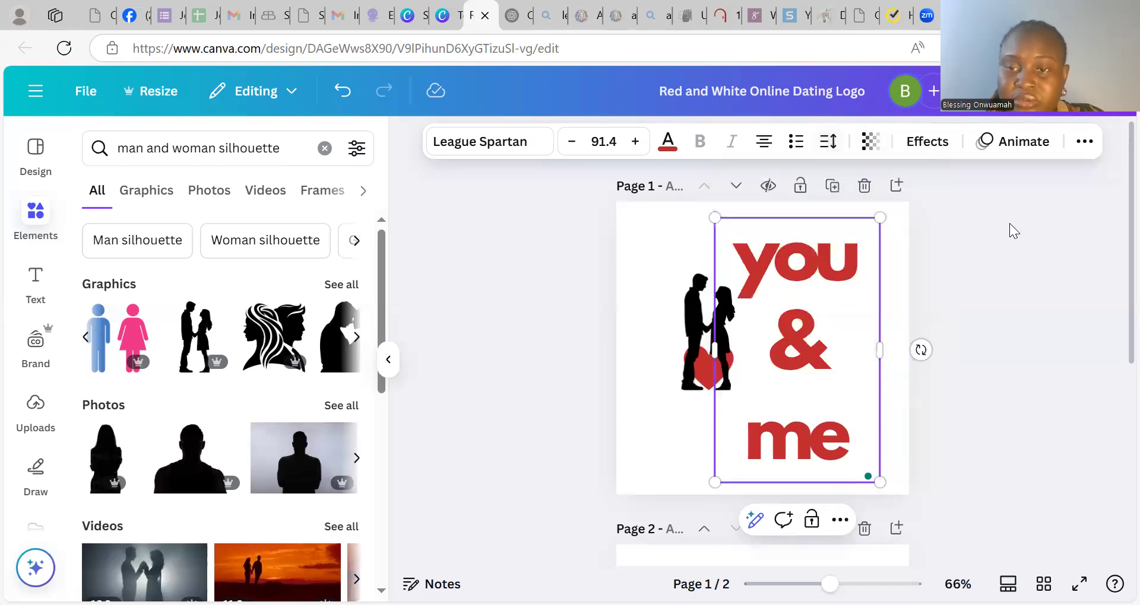
Step: Capitalize the first letter of "you" so the top line reads "You"
{"action": "left_click", "coordinate": [767, 265]}
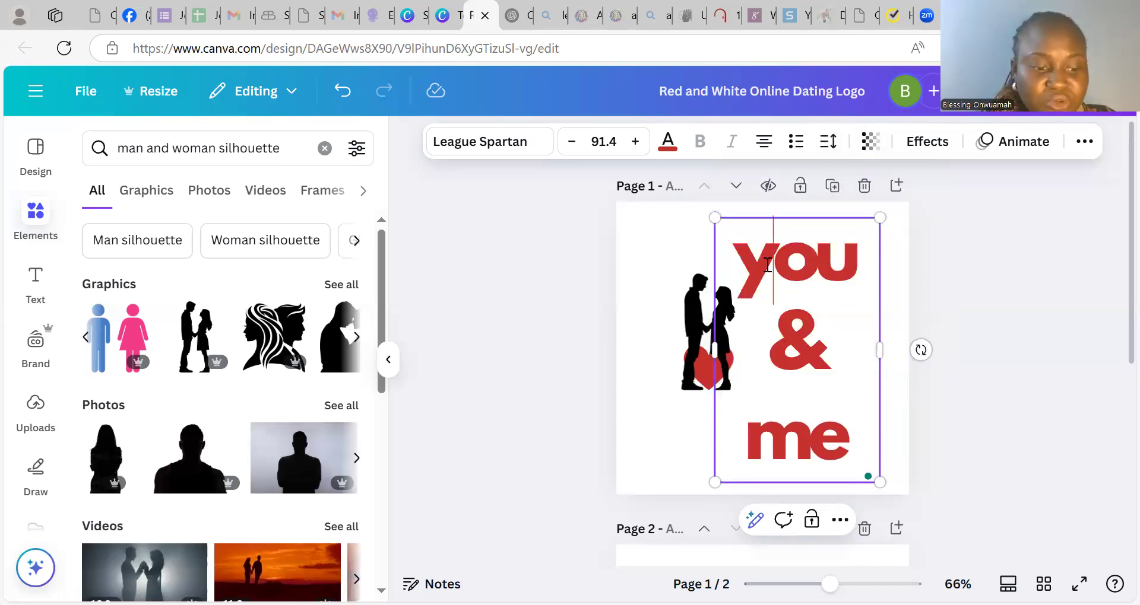
{"action": "key", "text": "BackSpace"}
{"action": "type", "text": "Y"}
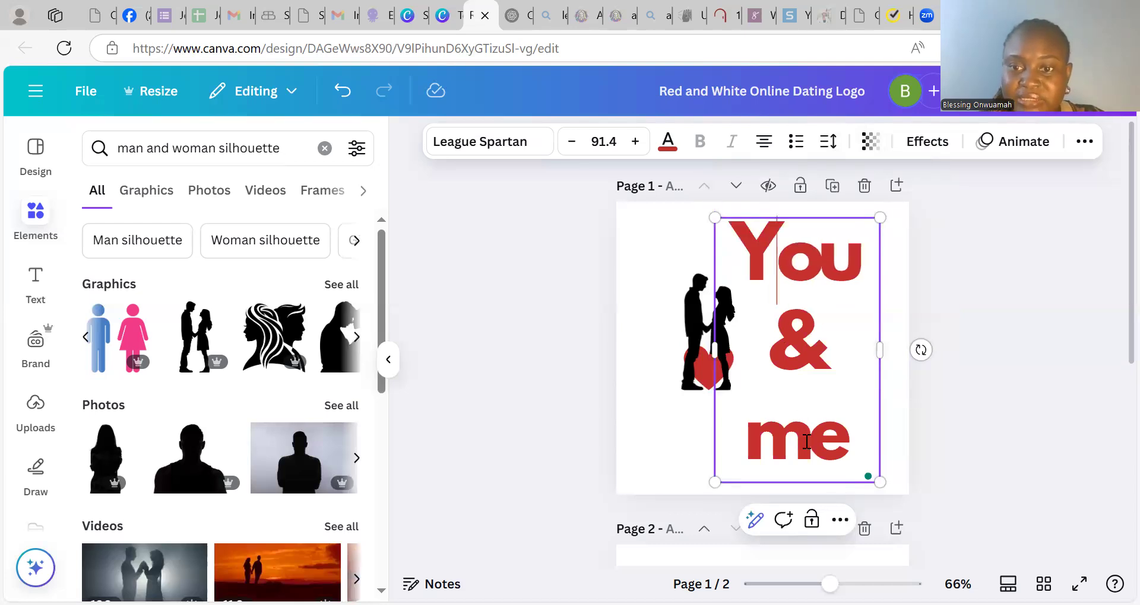
Step: Try a capital M in "me" and restore the lowercase m
{"action": "key", "text": "BackSpace"}
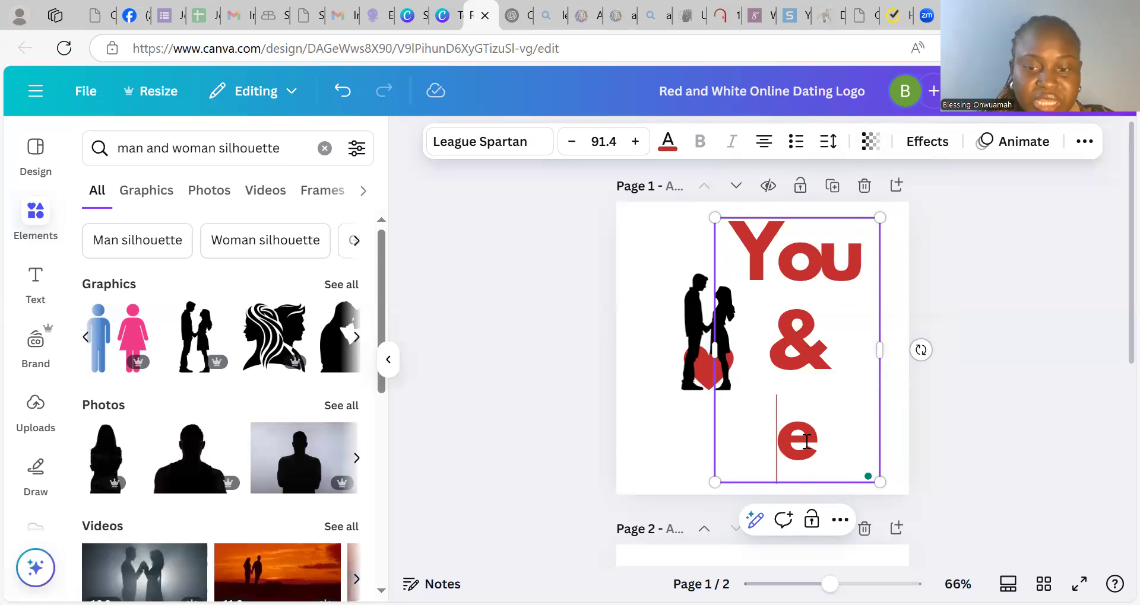
{"action": "type", "text": "M"}
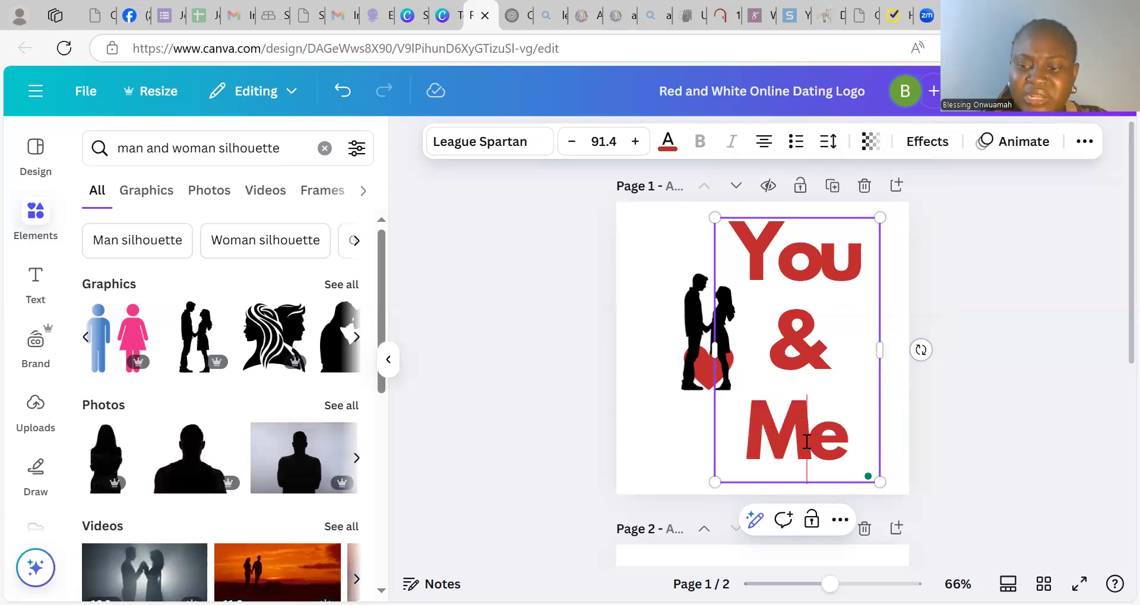
{"action": "key", "text": "BackSpace"}
{"action": "type", "text": "m"}
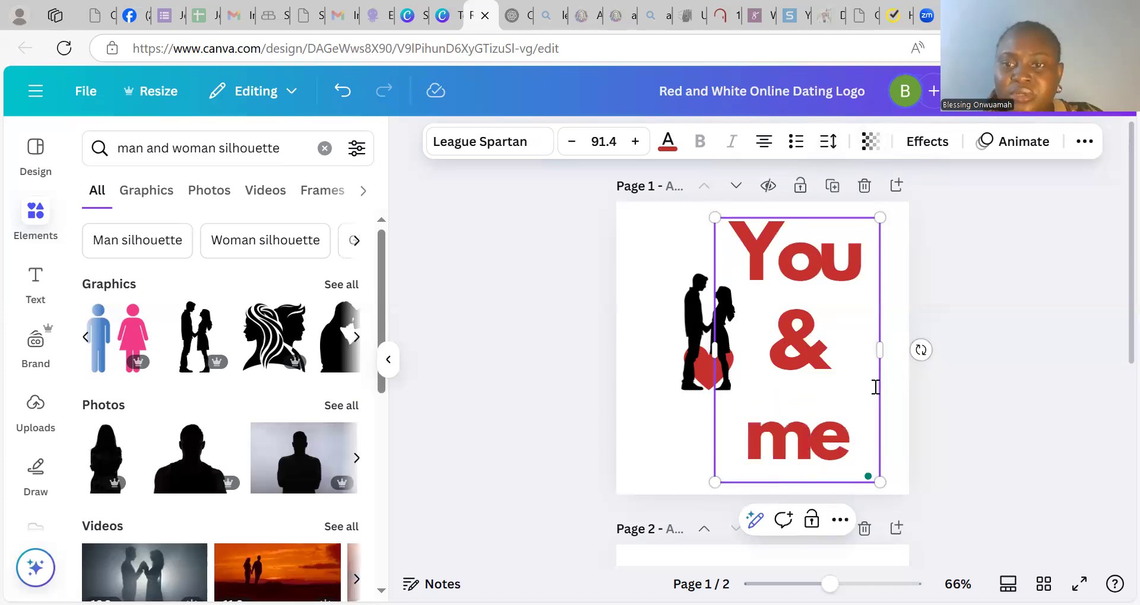
Step: Scale the "You & me" text block down to font size 53.2 and move it up beside the couple silhouette
{"action": "left_click_drag", "start_coordinate": [878, 346], "coordinate": [908, 354]}
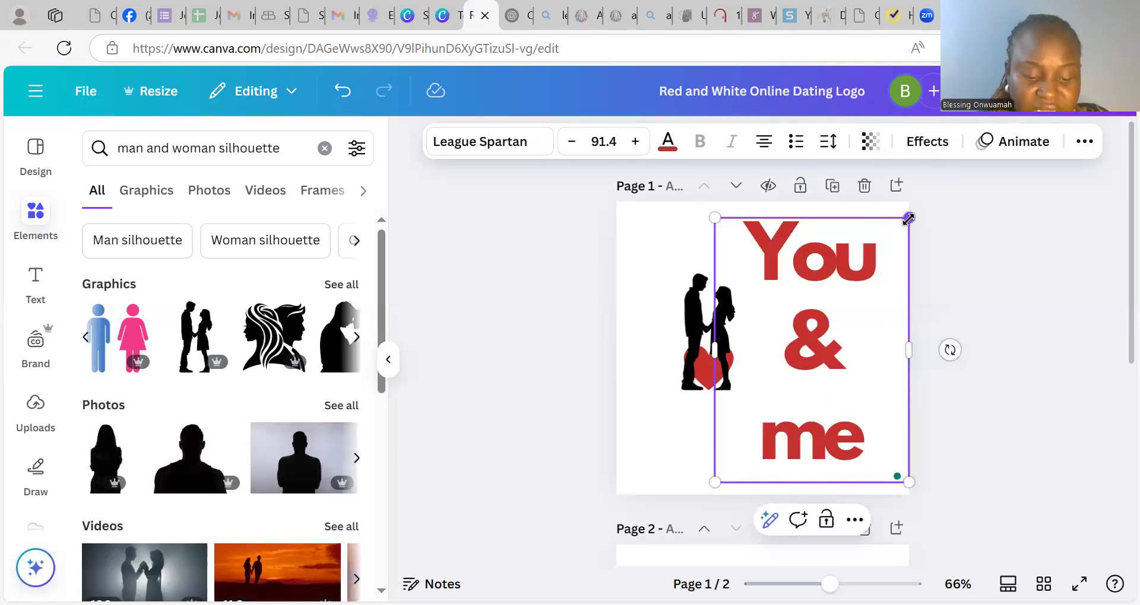
{"action": "left_click_drag", "start_coordinate": [908, 219], "coordinate": [840, 319]}
{"action": "left_click_drag", "start_coordinate": [821, 367], "coordinate": [765, 347]}
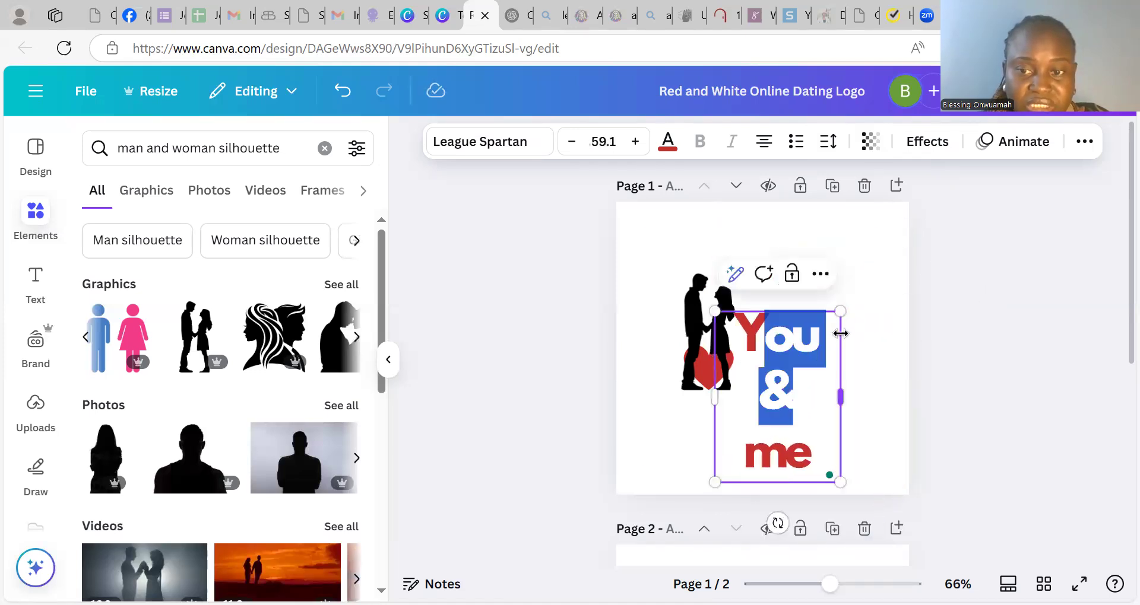
{"action": "left_click", "coordinate": [940, 207]}
{"action": "left_click_drag", "start_coordinate": [810, 352], "coordinate": [845, 263]}
{"action": "left_click_drag", "start_coordinate": [832, 307], "coordinate": [827, 291]}
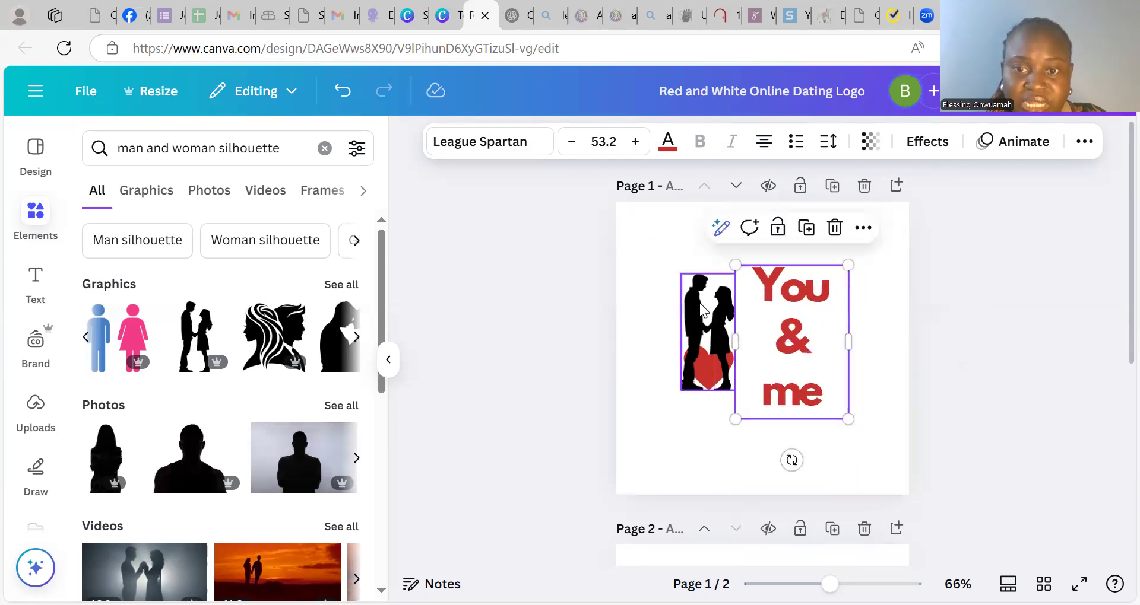
Step: Enlarge the couple silhouette to match the height of the "You & me" text block and align the two
{"action": "left_click", "coordinate": [702, 308]}
{"action": "left_click_drag", "start_coordinate": [681, 391], "coordinate": [722, 383]}
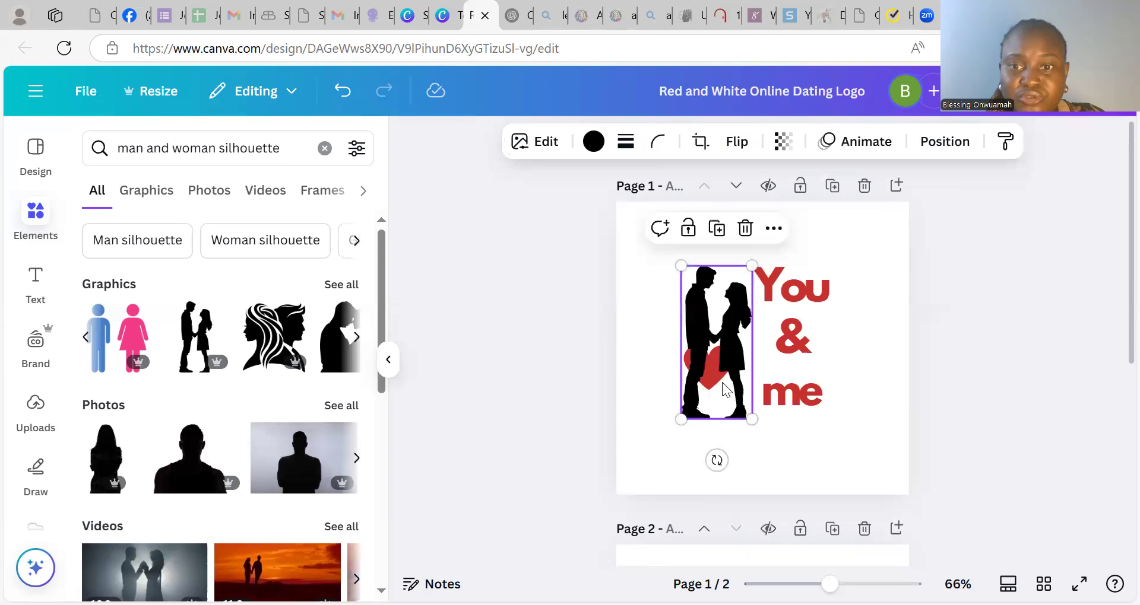
{"action": "left_click", "coordinate": [822, 325]}
{"action": "left_click_drag", "start_coordinate": [821, 325], "coordinate": [822, 325]}
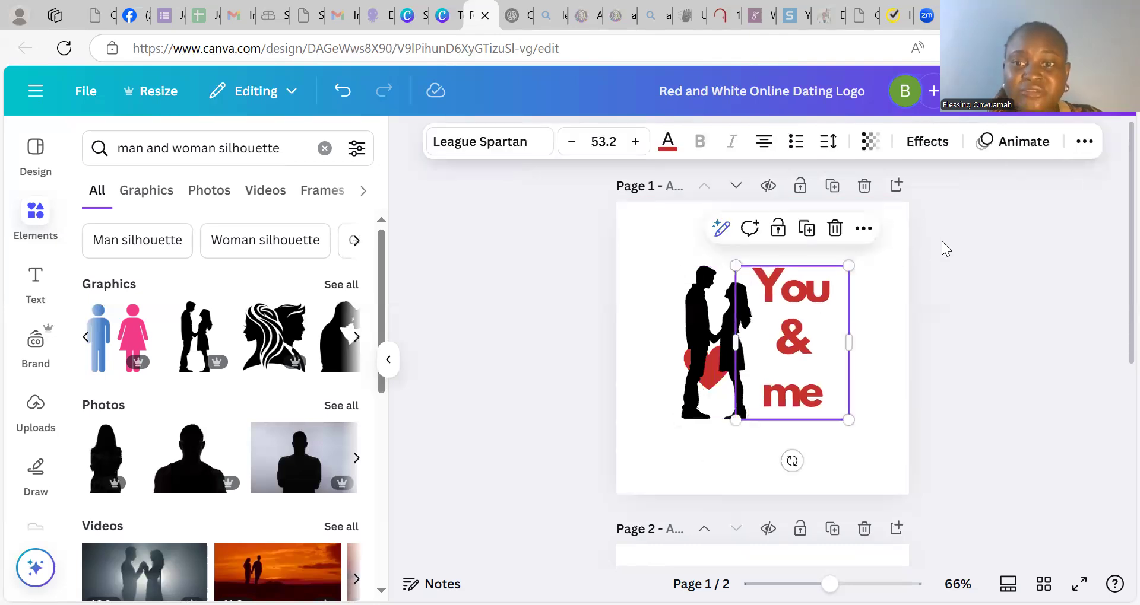
{"action": "left_click", "coordinate": [943, 244]}
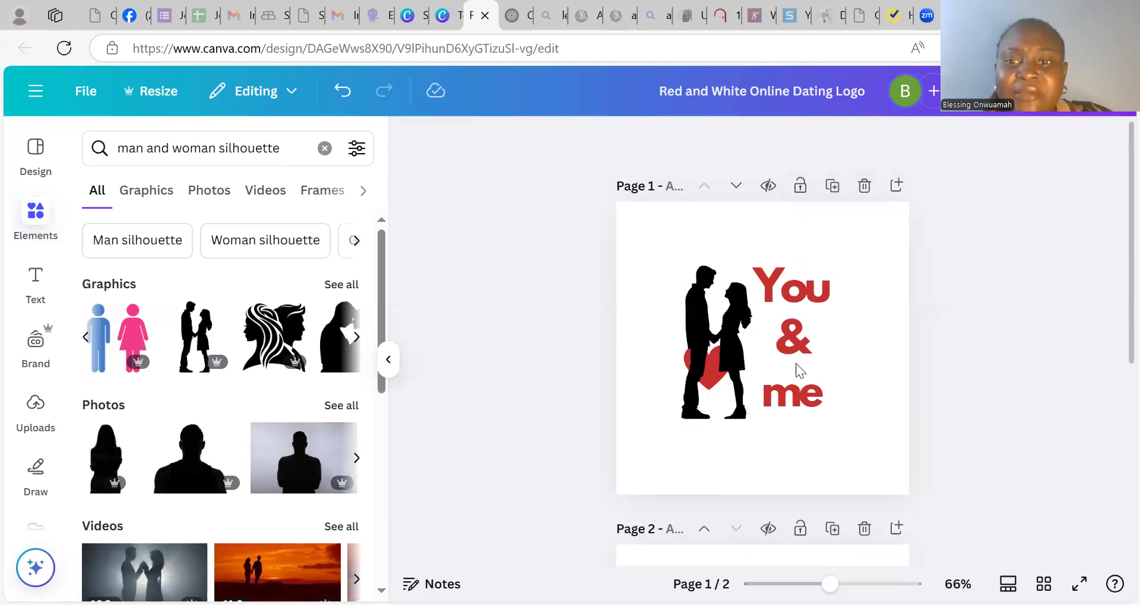
Step: Lower the red heart to the couple's lower legs and place the silhouette back over it
{"action": "left_click", "coordinate": [707, 374]}
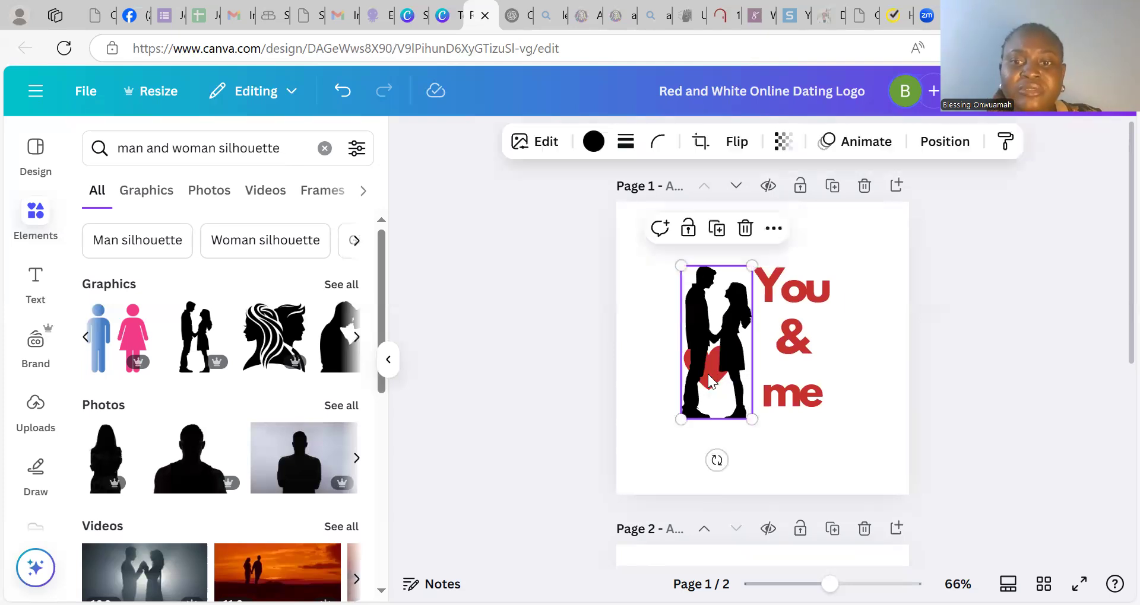
{"action": "mouse_move", "coordinate": [717, 372]}
{"action": "left_mouse_down"}
{"action": "mouse_move", "coordinate": [653, 374]}
{"action": "mouse_move", "coordinate": [709, 390]}
{"action": "left_mouse_up"}
{"action": "left_click", "coordinate": [693, 373]}
{"action": "left_click_drag", "start_coordinate": [652, 365], "coordinate": [720, 361]}
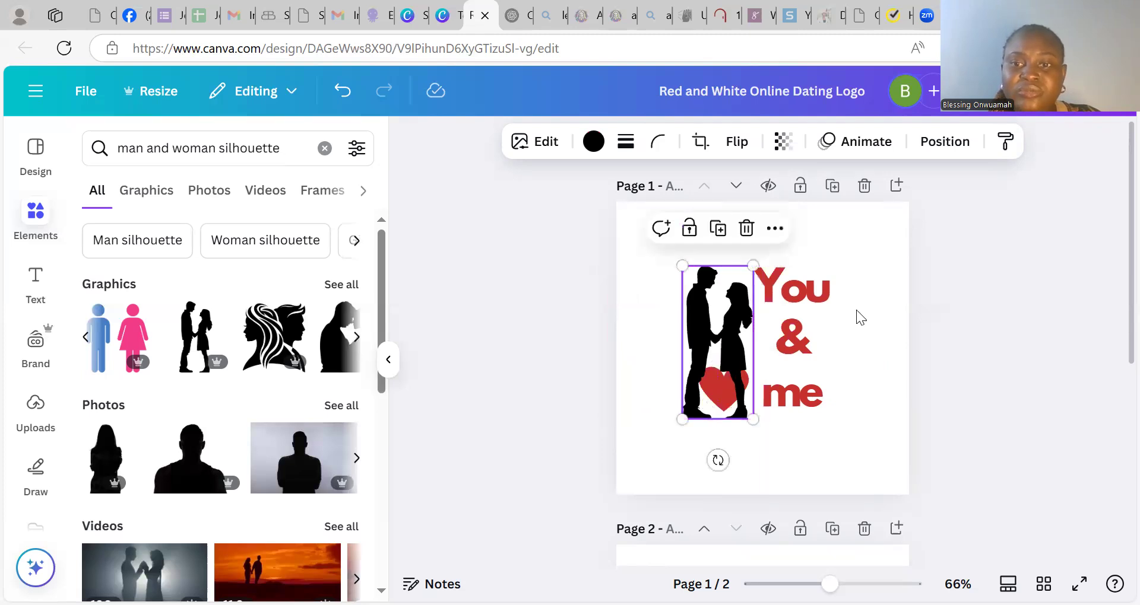
Step: Undo the last silhouette move, nudge the red heart slightly left, and place the couple silhouette over it with the heart between their legs
{"action": "key", "text": "ctrl+z"}
{"action": "left_click", "coordinate": [728, 399]}
{"action": "key", "text": "Left"}
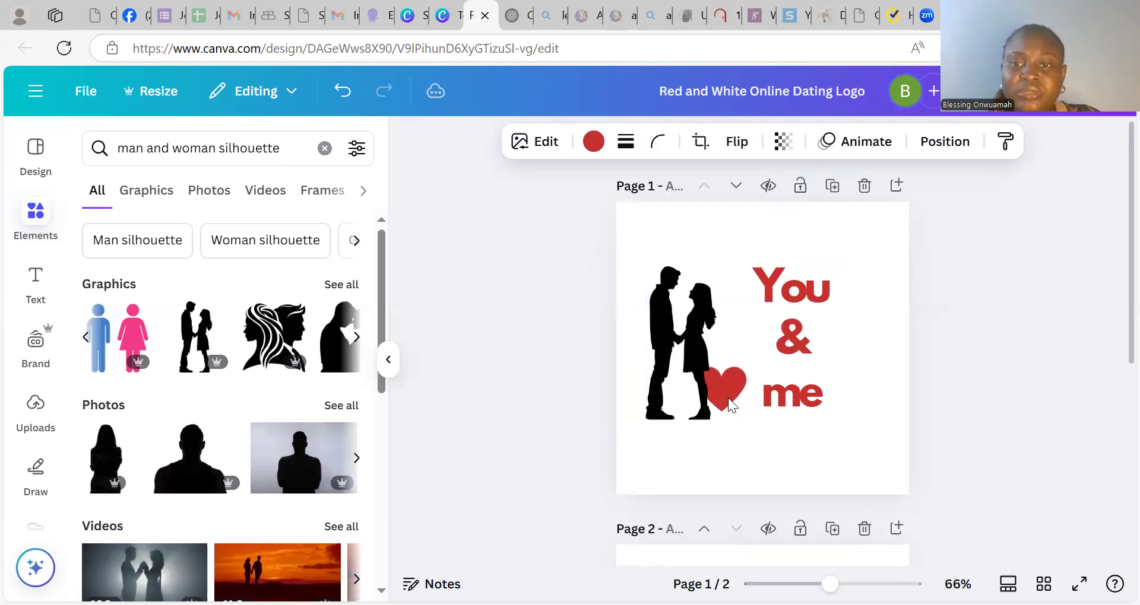
{"action": "left_click", "coordinate": [728, 398]}
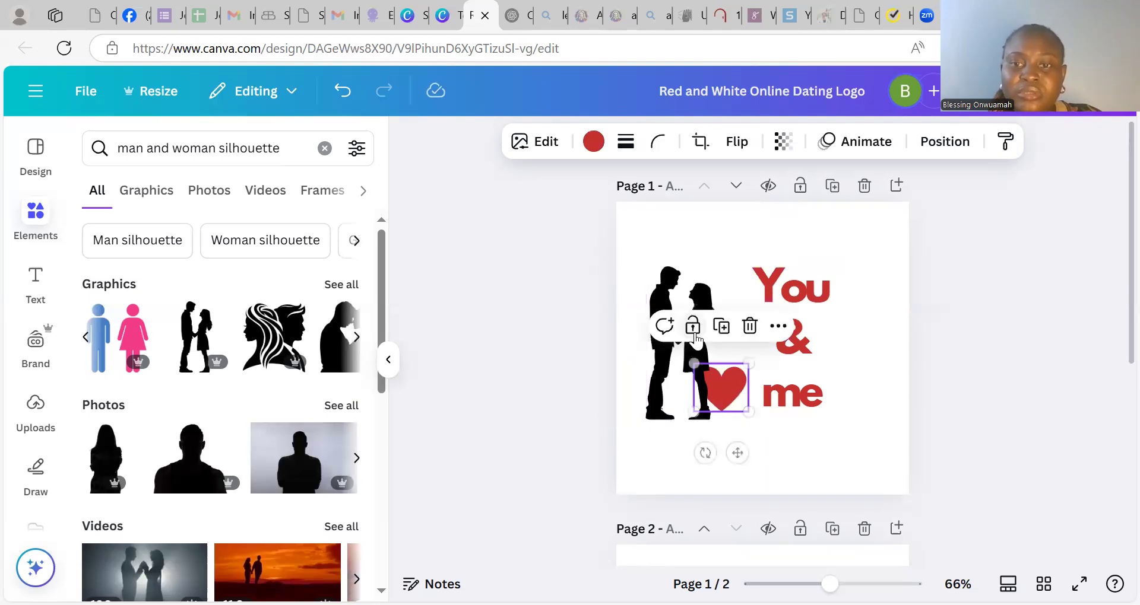
{"action": "left_click", "coordinate": [676, 390]}
{"action": "left_click_drag", "start_coordinate": [675, 390], "coordinate": [716, 381]}
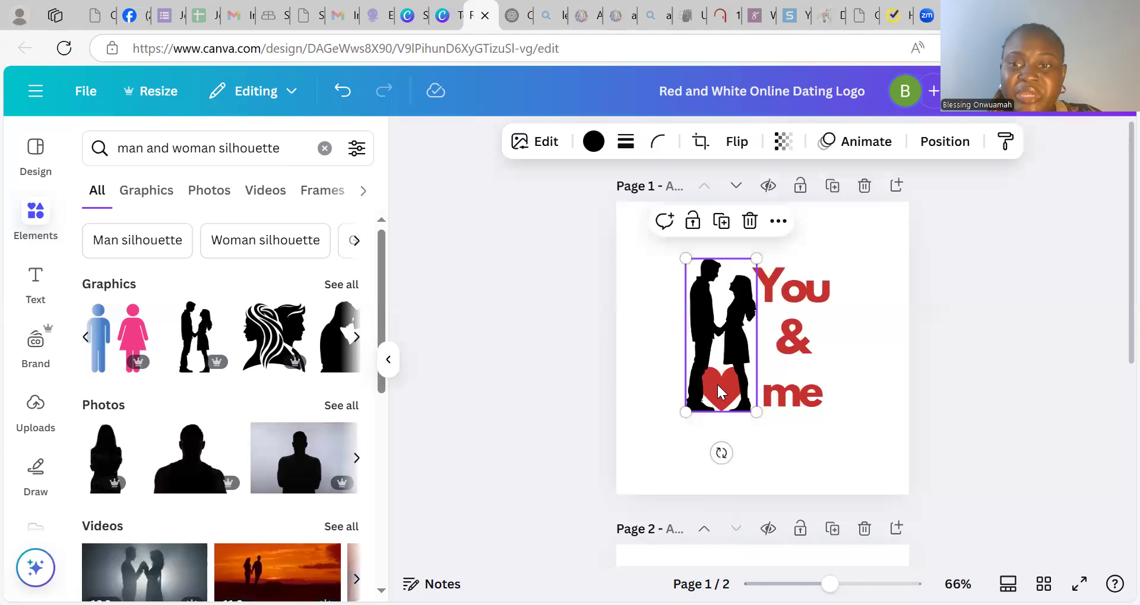
{"action": "left_click", "coordinate": [964, 233]}
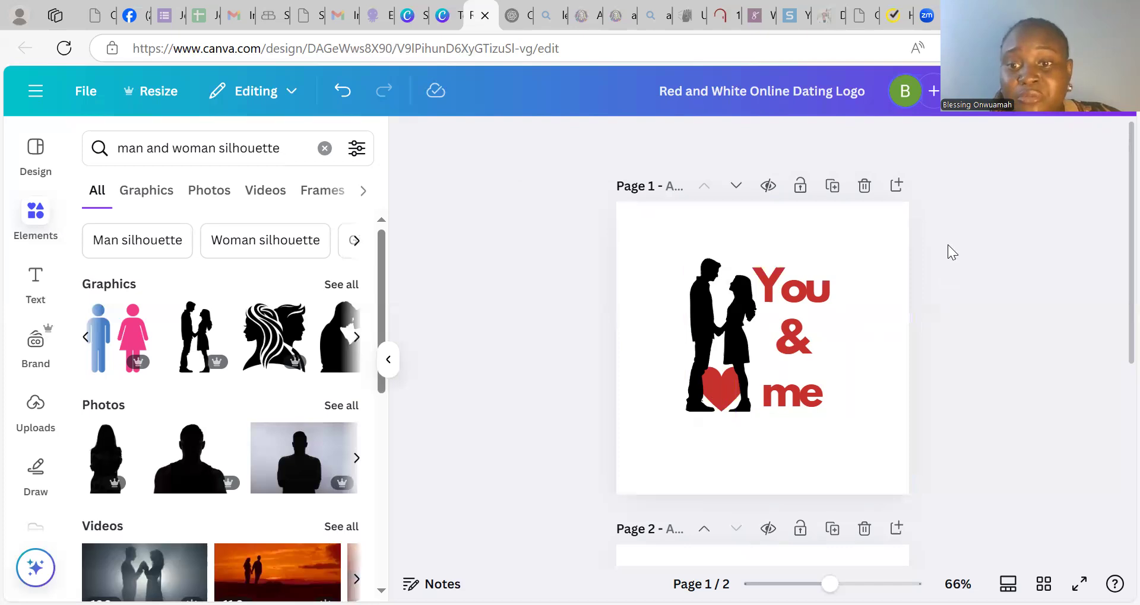
Step: Move the white "ONLINE DATING" tagline beneath the silhouette and "You & me" text and recolor it with the document's red
{"action": "left_click", "coordinate": [686, 442]}
{"action": "left_click_drag", "start_coordinate": [691, 439], "coordinate": [794, 427]}
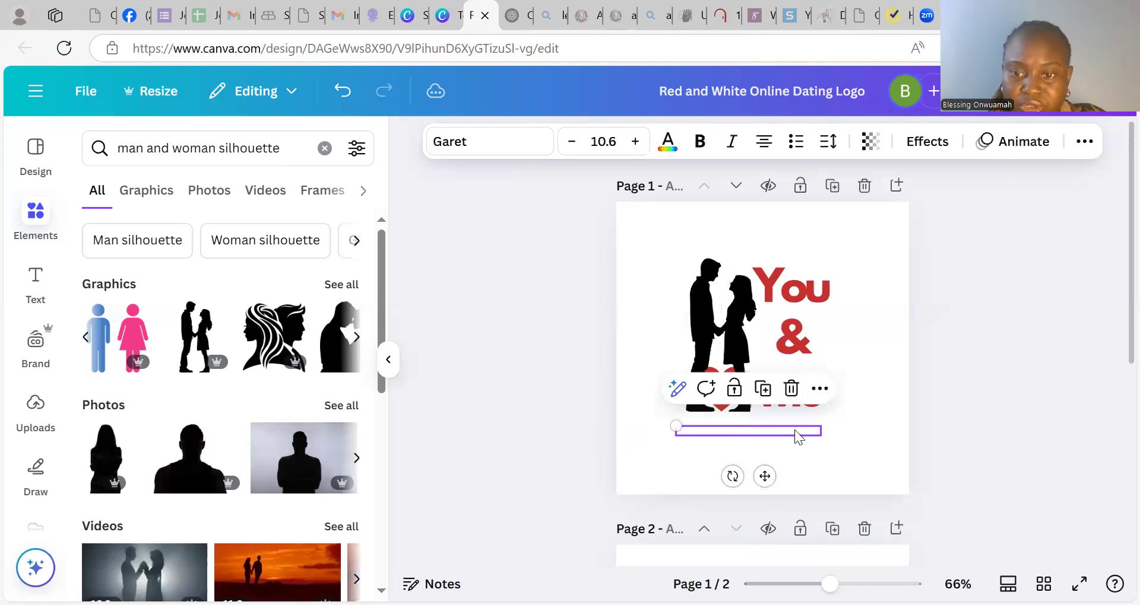
{"action": "double_click", "coordinate": [794, 430]}
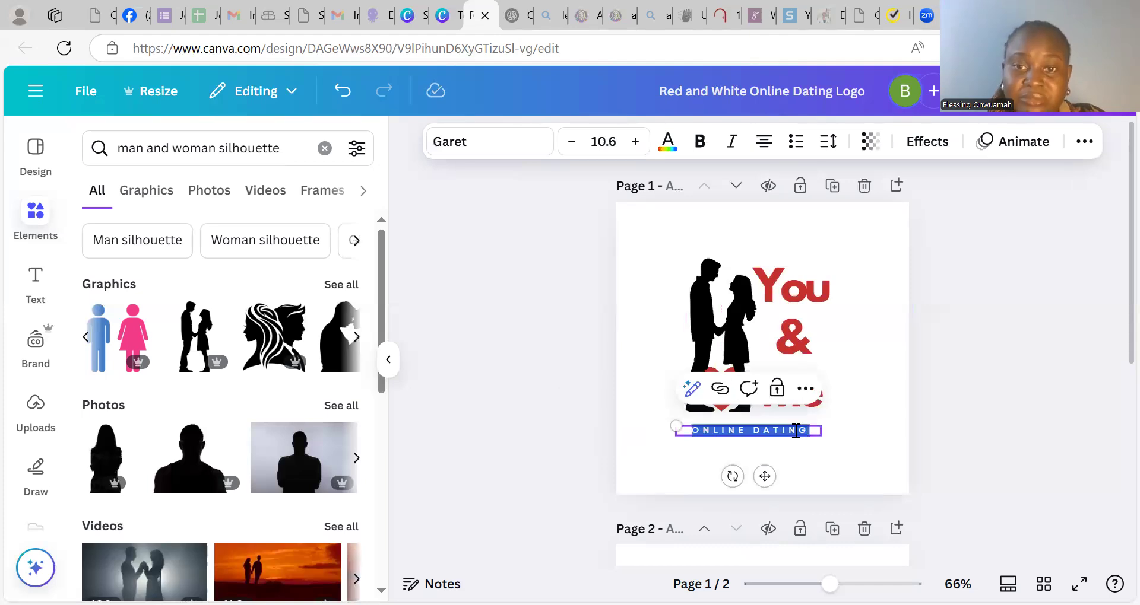
{"action": "left_click", "coordinate": [660, 147]}
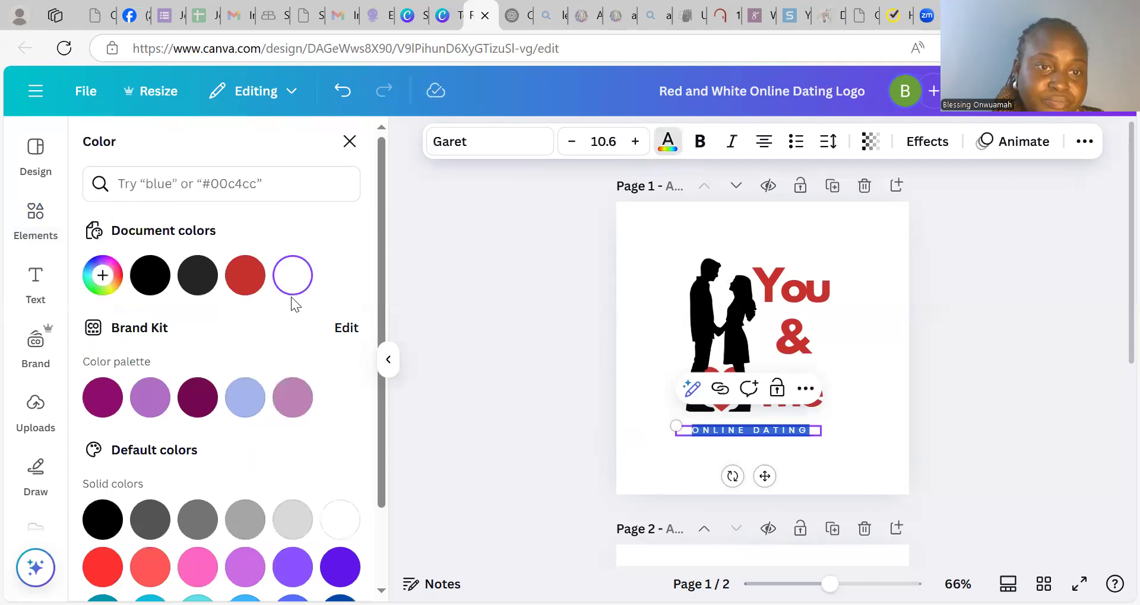
{"action": "left_click", "coordinate": [245, 277]}
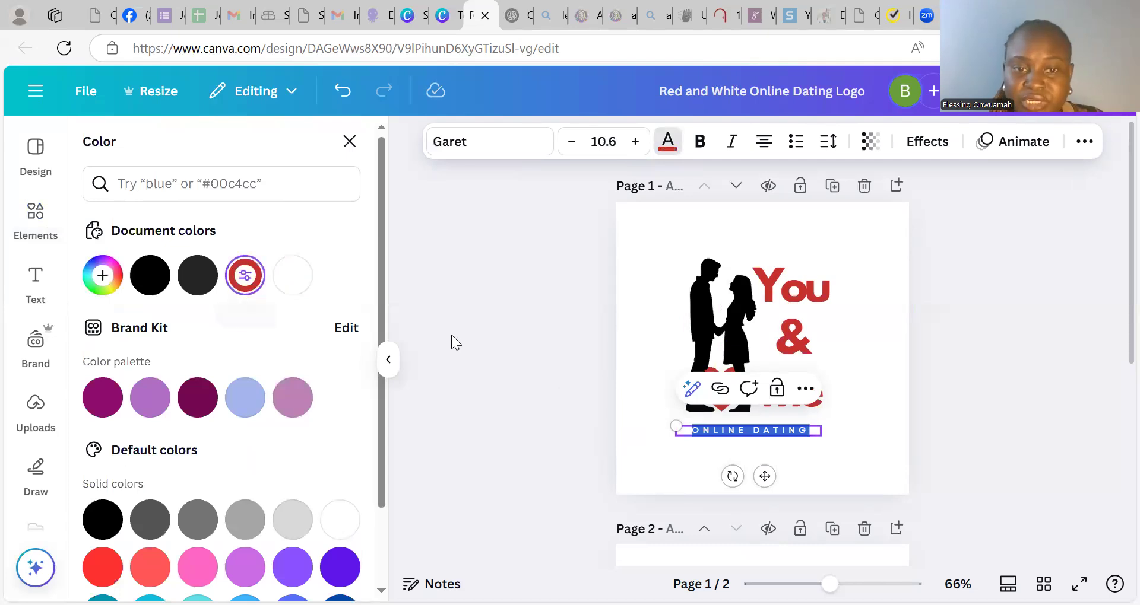
{"action": "left_click", "coordinate": [499, 361]}
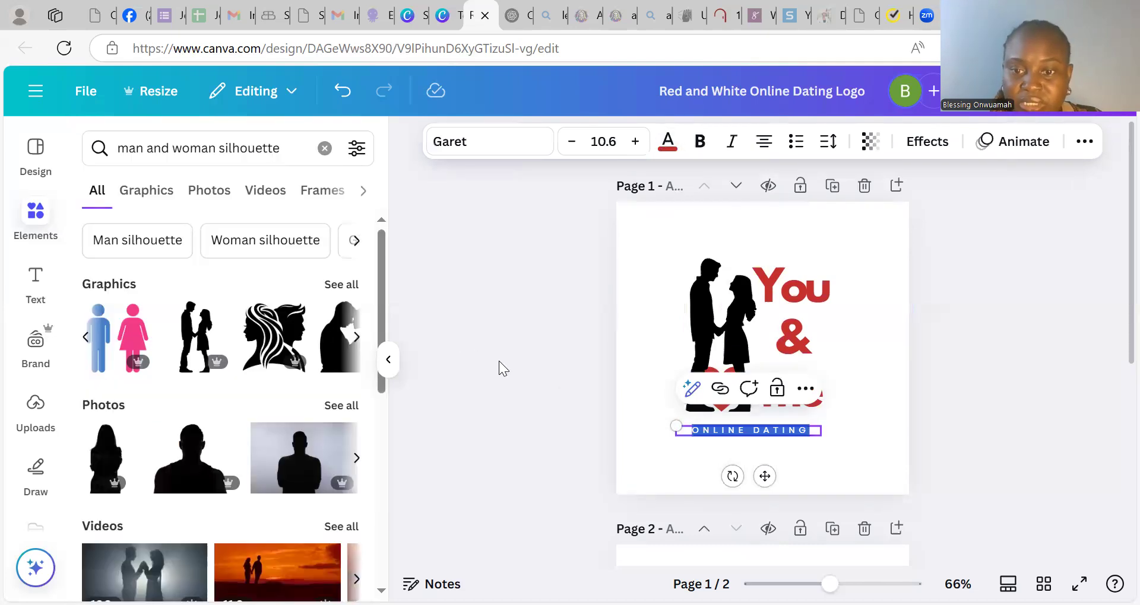
Step: Enlarge the "ONLINE DATING" tagline to font size 13.5 and position it directly beneath the couple and "me"
{"action": "left_click", "coordinate": [757, 430]}
{"action": "left_click_drag", "start_coordinate": [691, 432], "coordinate": [639, 404]}
{"action": "left_click_drag", "start_coordinate": [746, 479], "coordinate": [772, 473]}
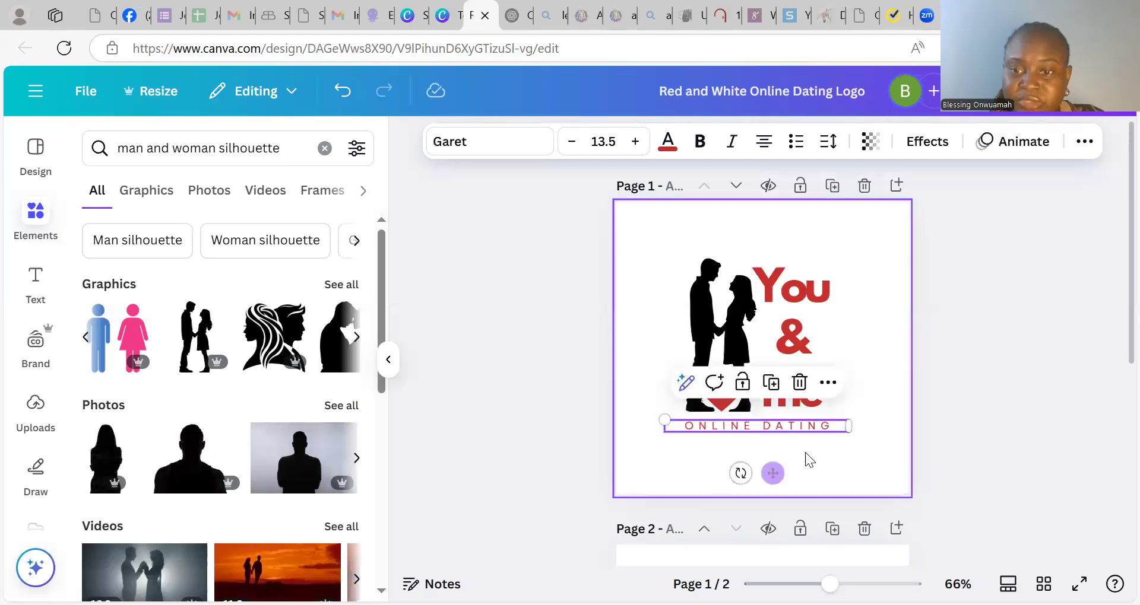
Step: Replace the tagline text with "FOREVER JOURNEY" and center it horizontally on the page
{"action": "double_click", "coordinate": [835, 423]}
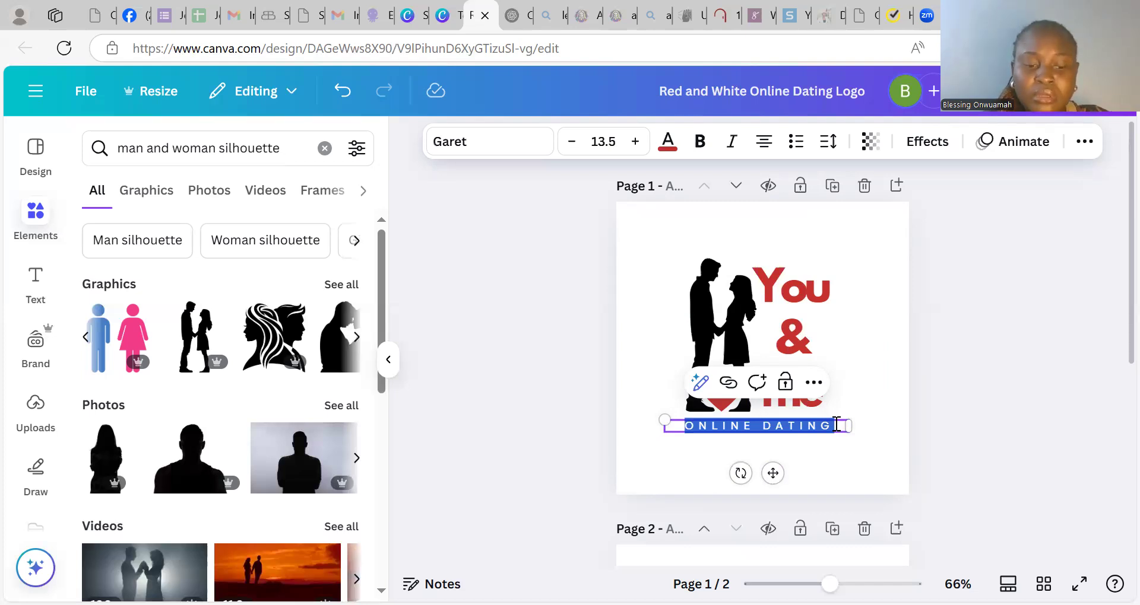
{"action": "type", "text": "FO"}
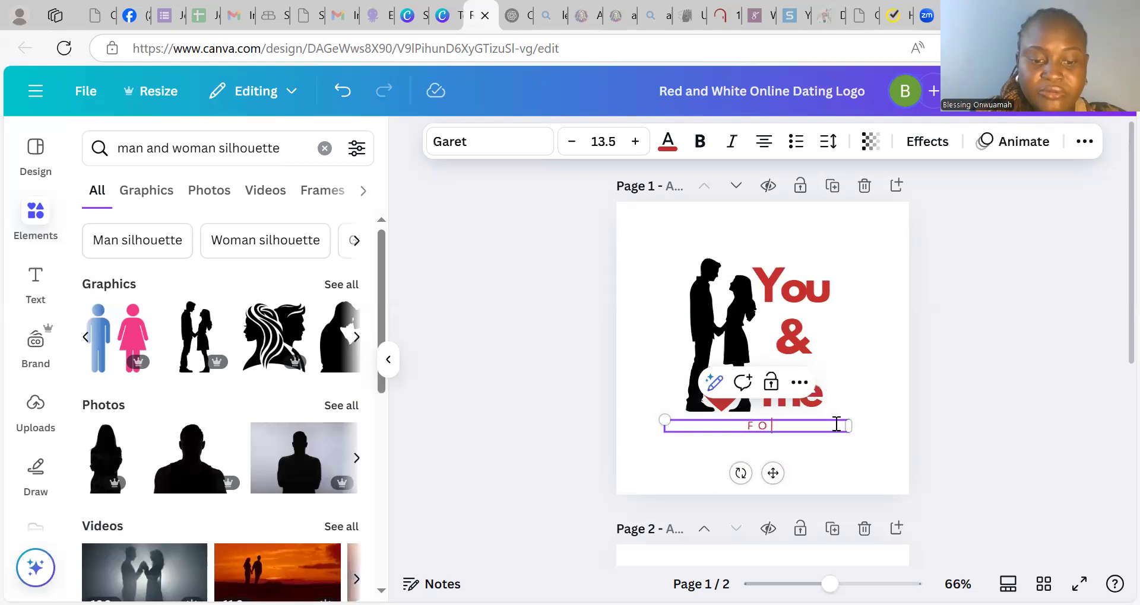
{"action": "type", "text": "REVER JOURNEY"}
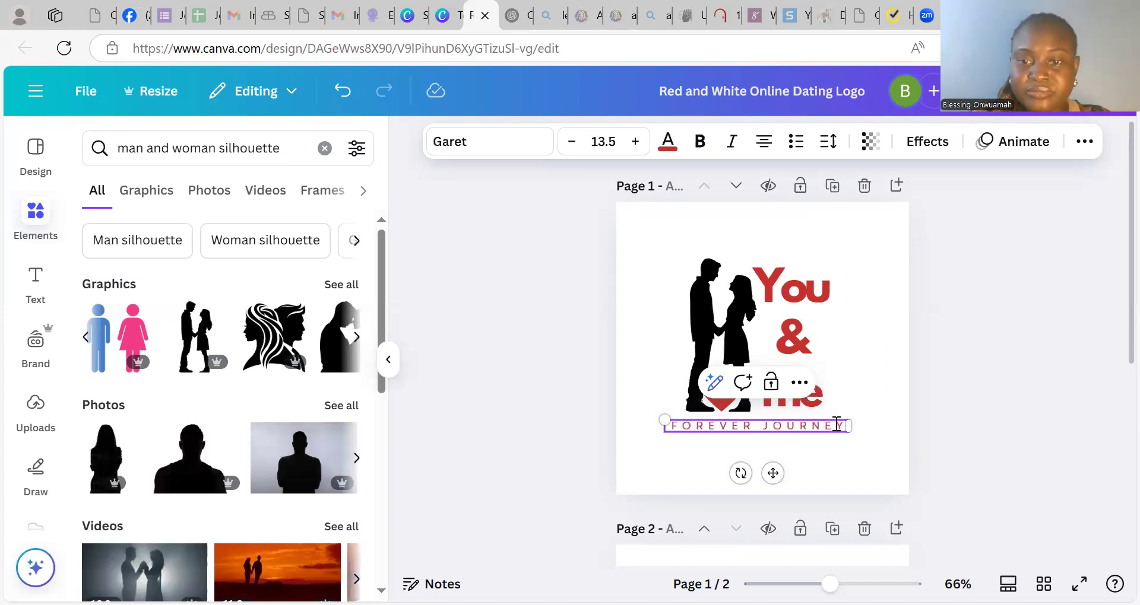
{"action": "left_click", "coordinate": [1005, 477]}
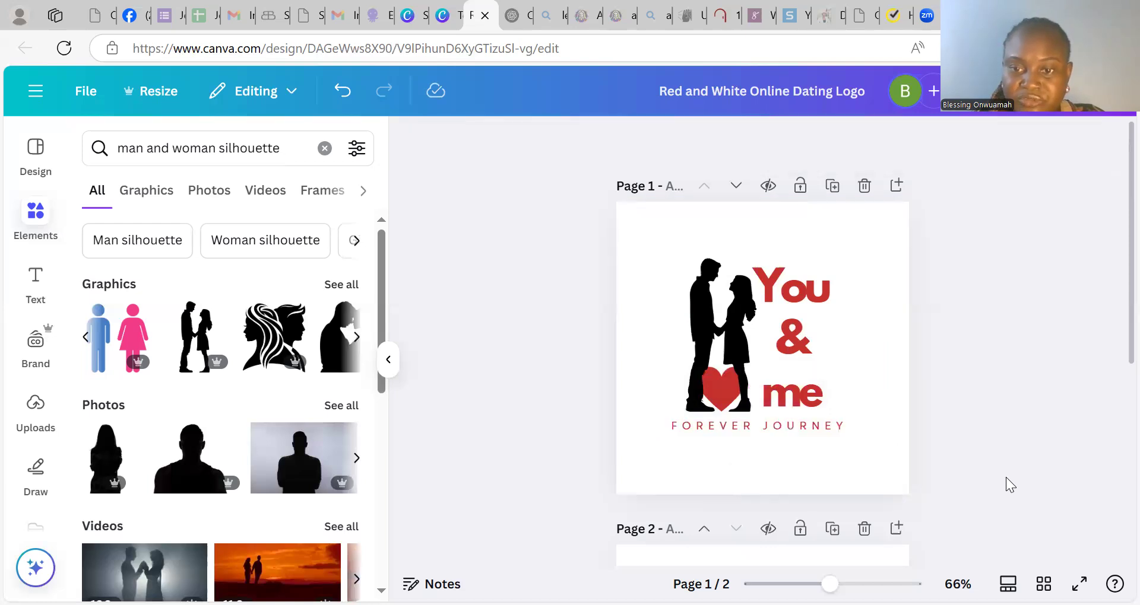
{"action": "left_click", "coordinate": [836, 430]}
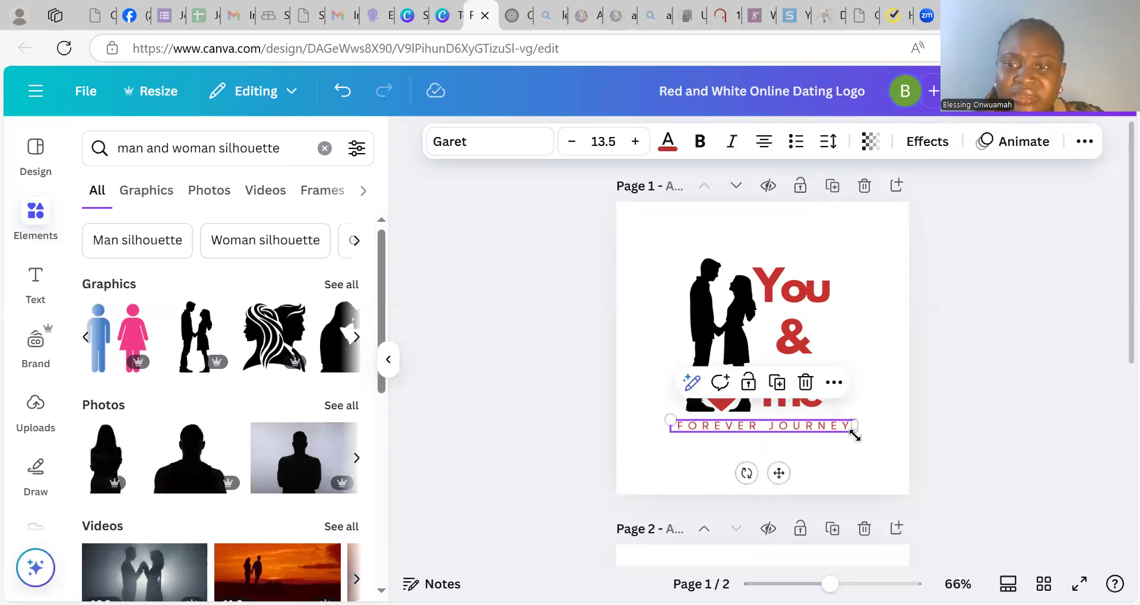
{"action": "left_click", "coordinate": [984, 471]}
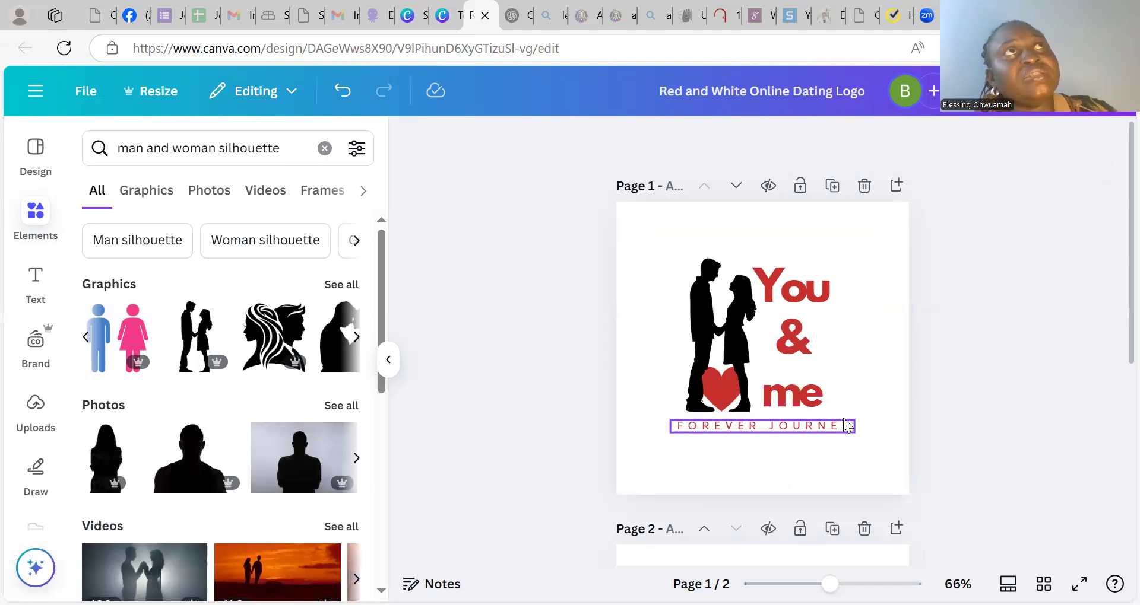
Step: Extend the tagline to "THE FOREVER JOURNEY" and widen its text box to fit on one line beneath the logo
{"action": "left_click", "coordinate": [702, 429]}
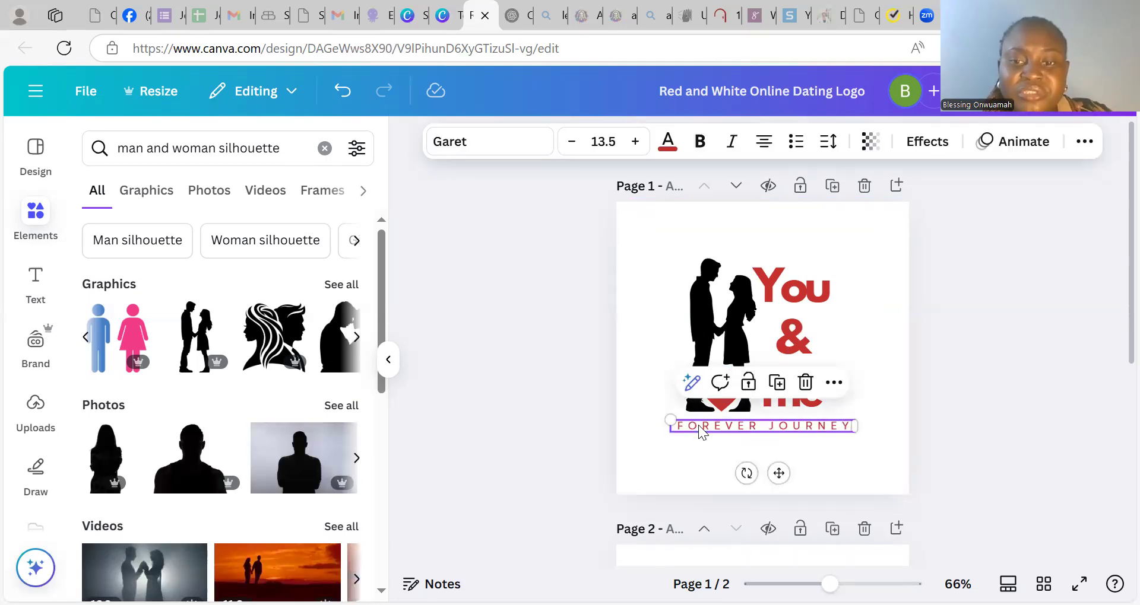
{"action": "left_click", "coordinate": [679, 425]}
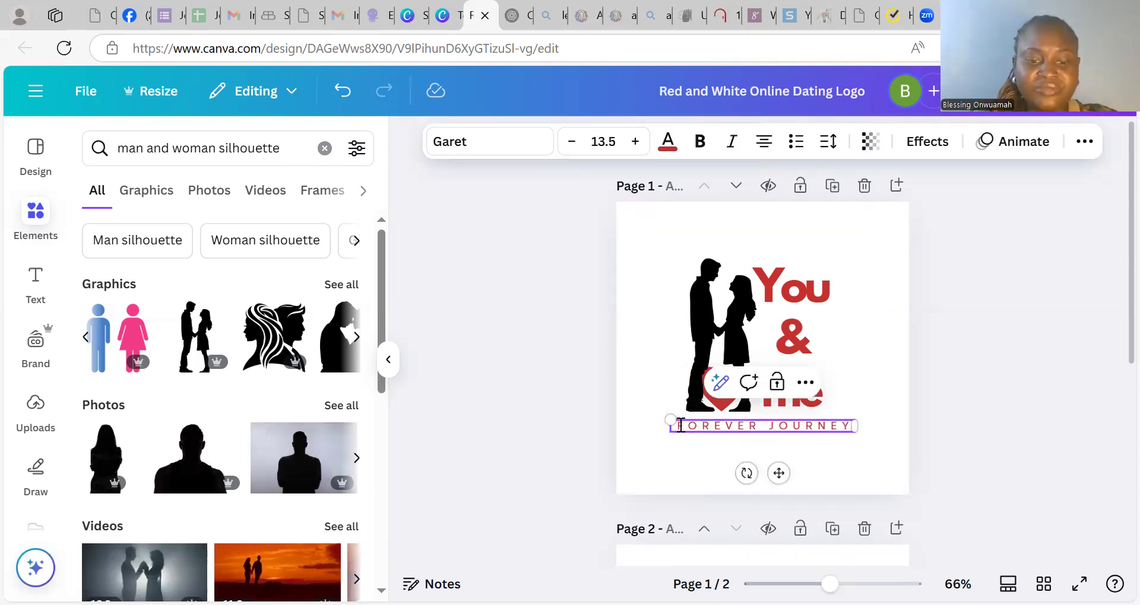
{"action": "type", "text": "THE"}
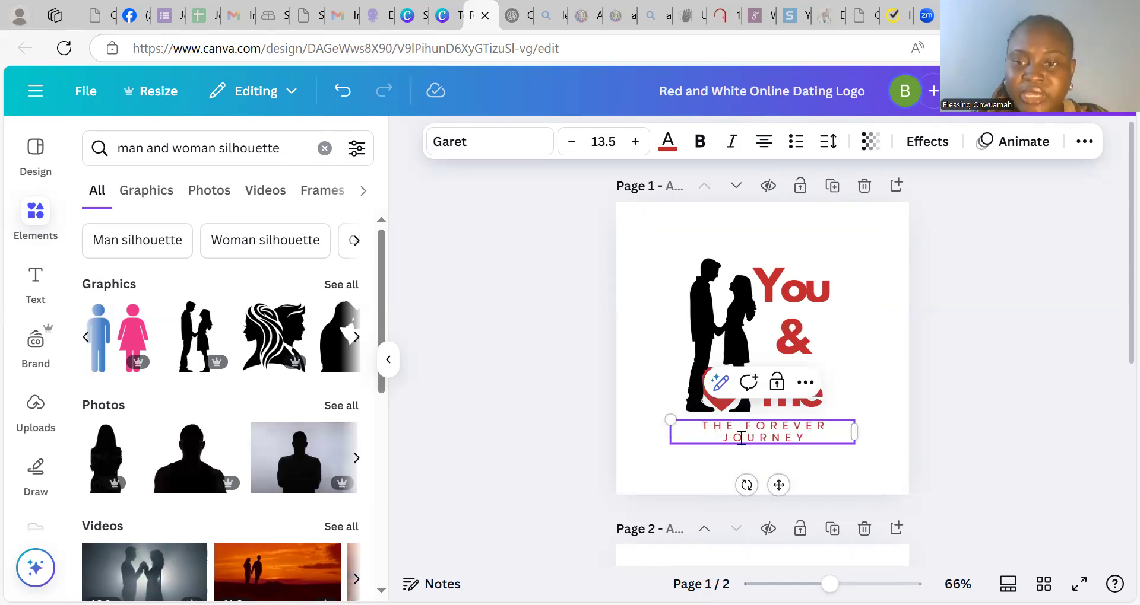
{"action": "left_click_drag", "start_coordinate": [854, 433], "coordinate": [897, 430]}
{"action": "left_click_drag", "start_coordinate": [800, 474], "coordinate": [782, 474]}
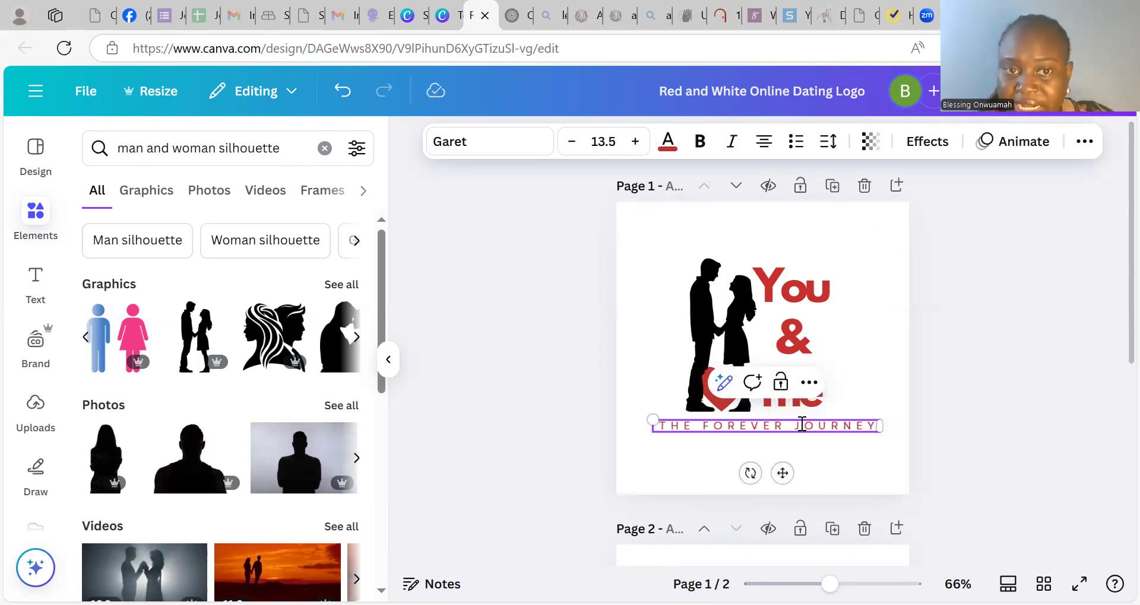
{"action": "left_click", "coordinate": [959, 470]}
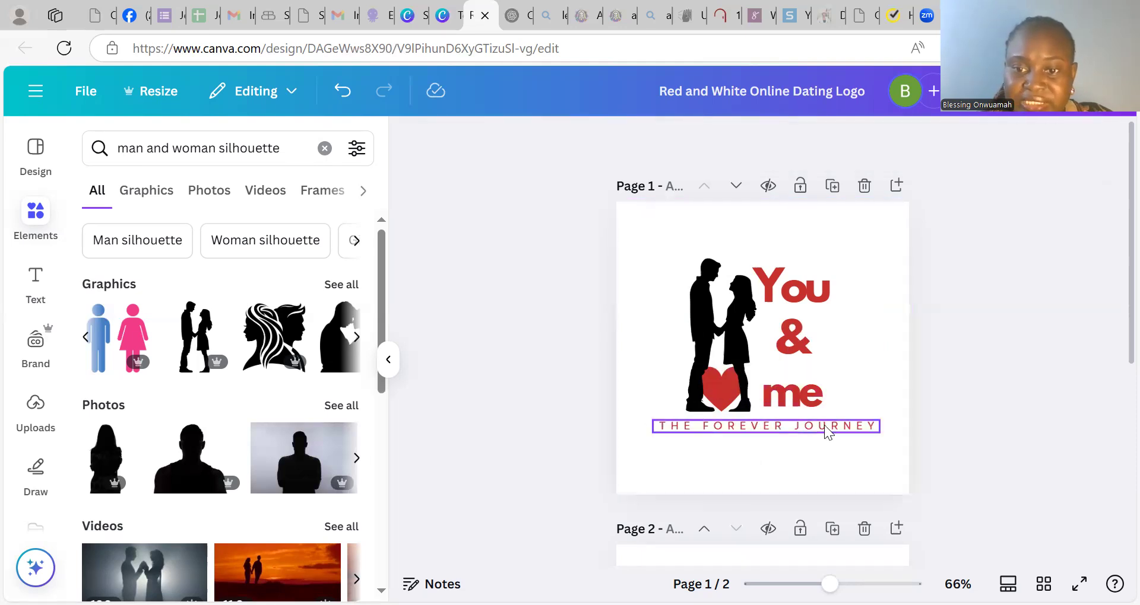
Step: Change the font of the "THE FOREVER JOURNEY" tagline to League Spartan
{"action": "left_click", "coordinate": [824, 424]}
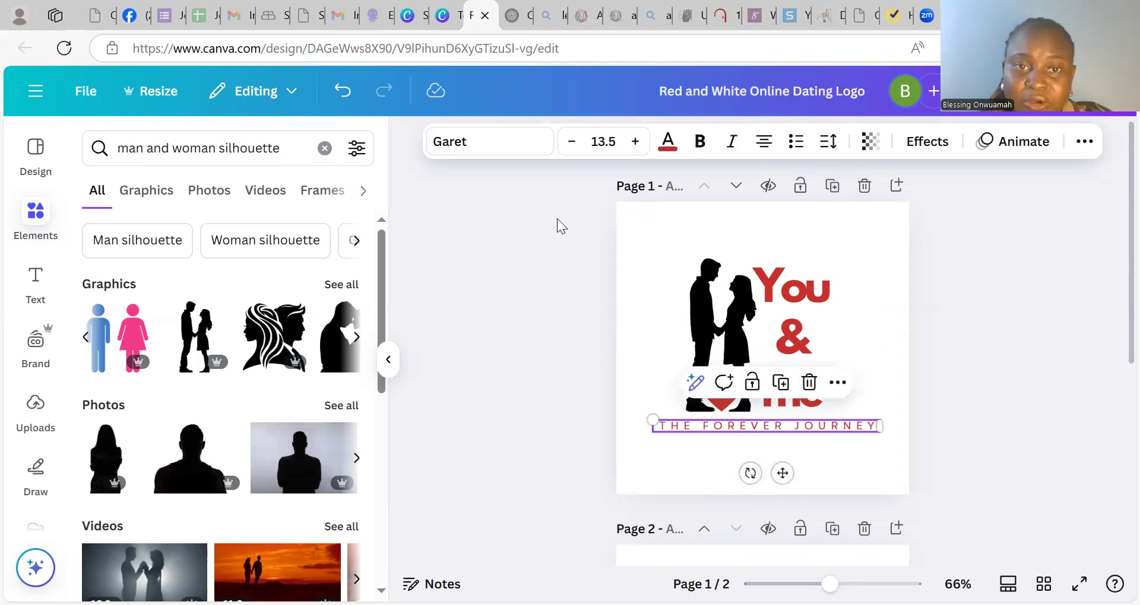
{"action": "left_click", "coordinate": [464, 153]}
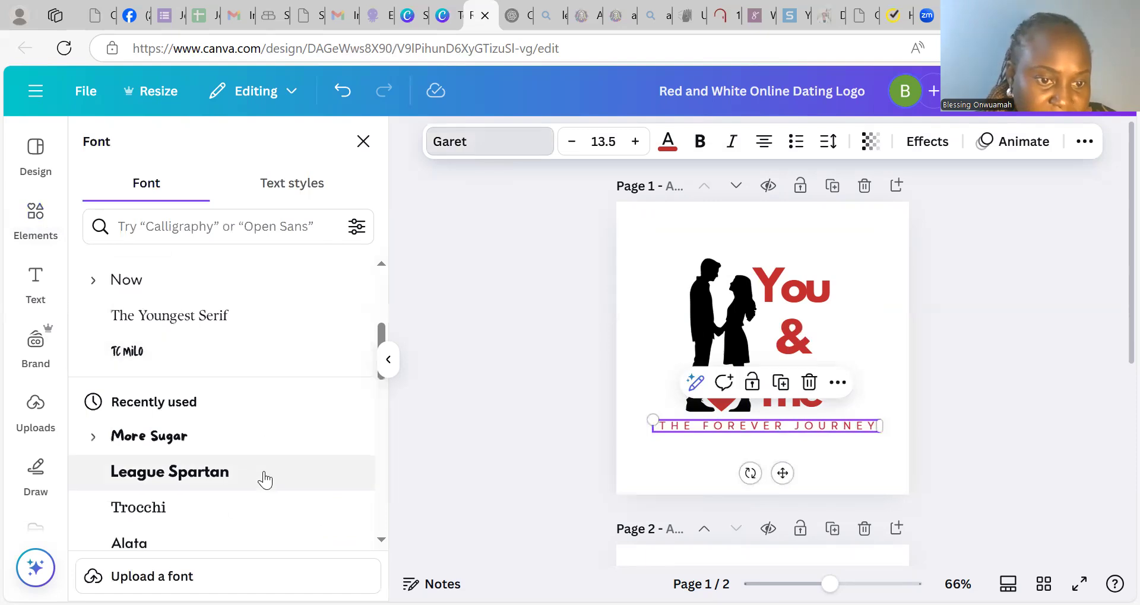
{"action": "left_click", "coordinate": [265, 482]}
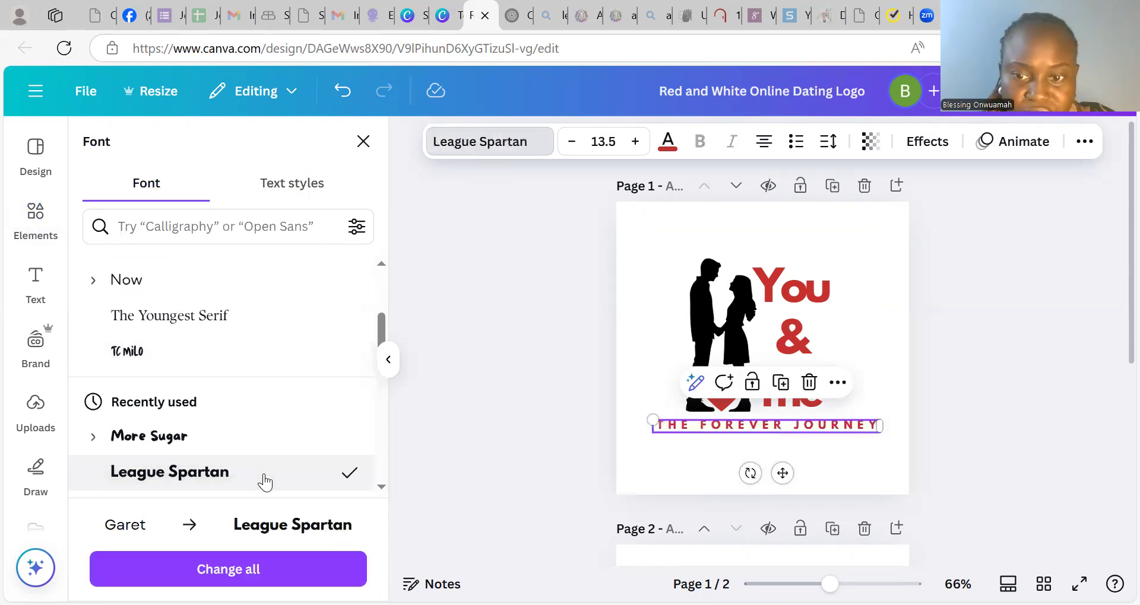
{"action": "left_click", "coordinate": [561, 433]}
{"action": "left_click", "coordinate": [566, 428]}
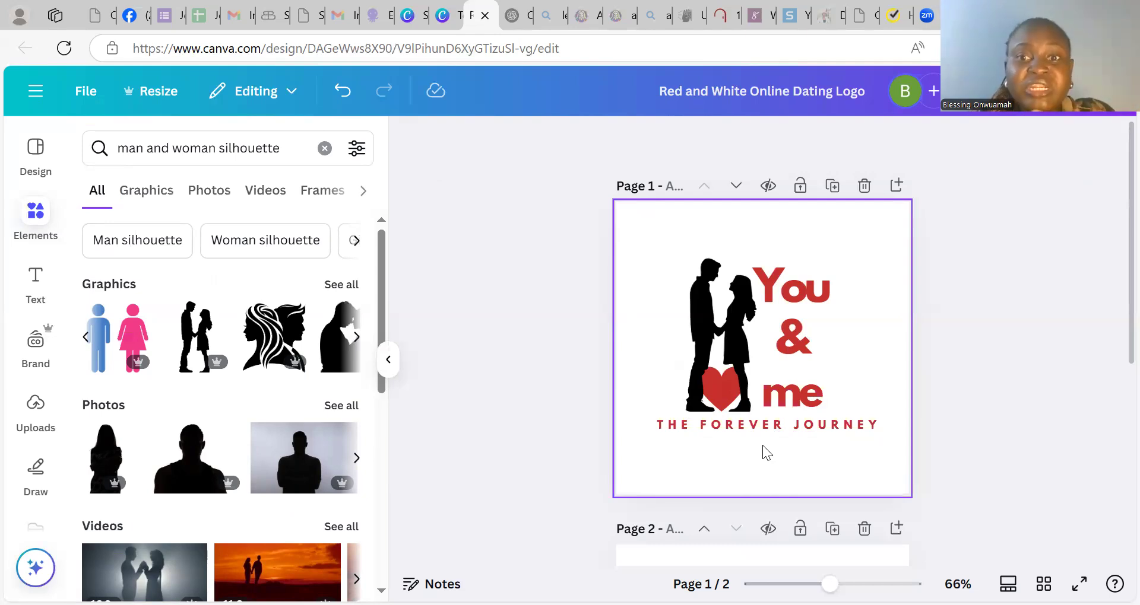
Step: Delete the "You & me" text block and center the couple silhouette and red heart horizontally above the tagline
{"action": "left_click", "coordinate": [776, 362]}
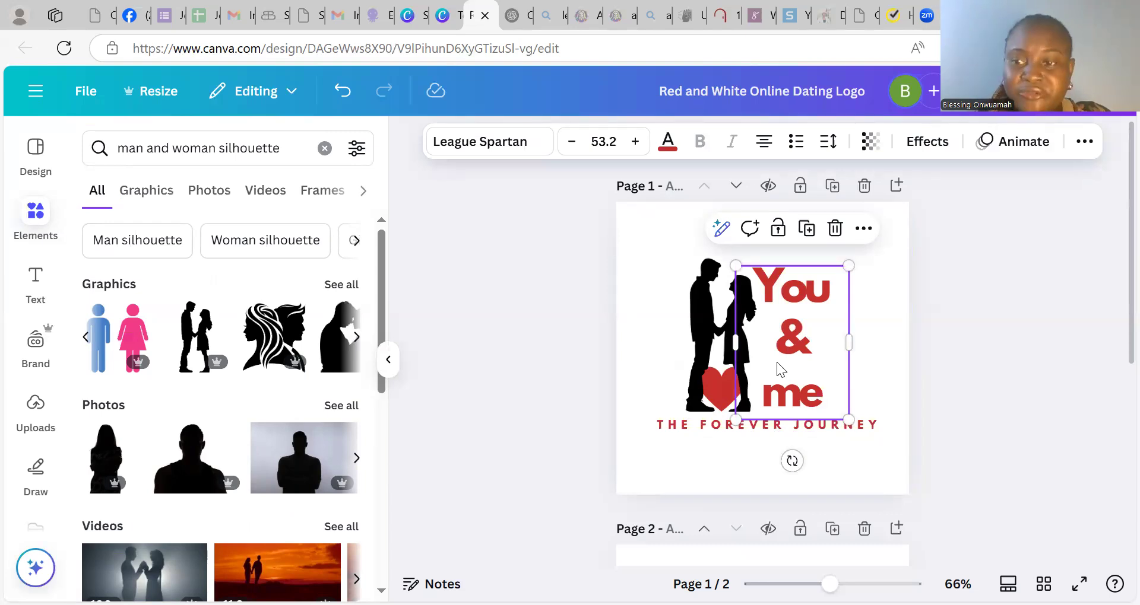
{"action": "left_click", "coordinate": [833, 232]}
{"action": "left_click_drag", "start_coordinate": [732, 310], "coordinate": [773, 309]}
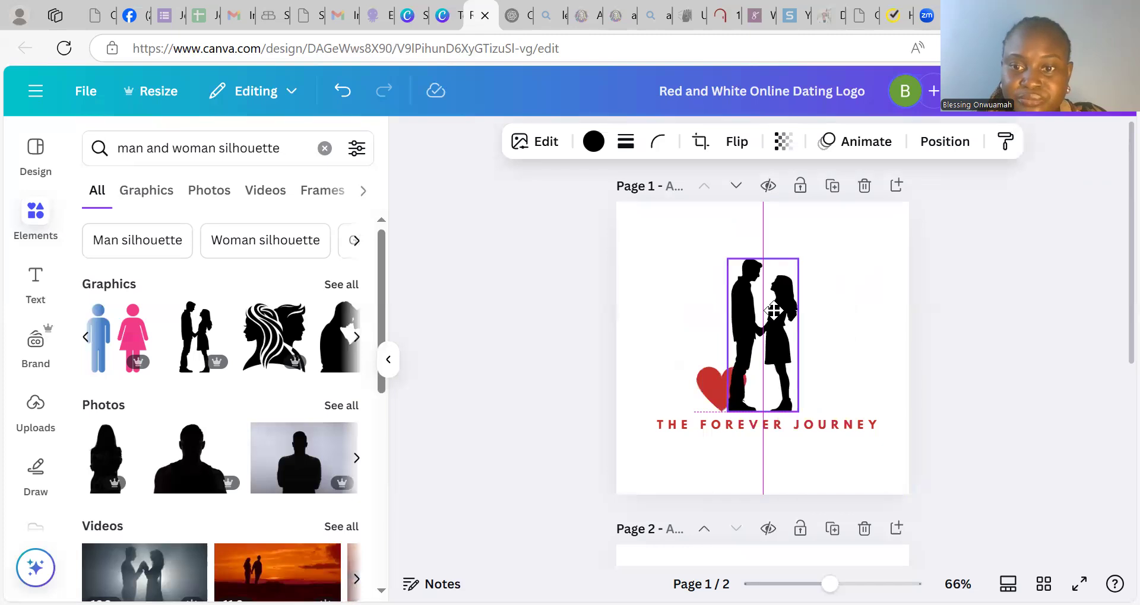
{"action": "left_click", "coordinate": [710, 376]}
{"action": "left_click_drag", "start_coordinate": [710, 376], "coordinate": [754, 380]}
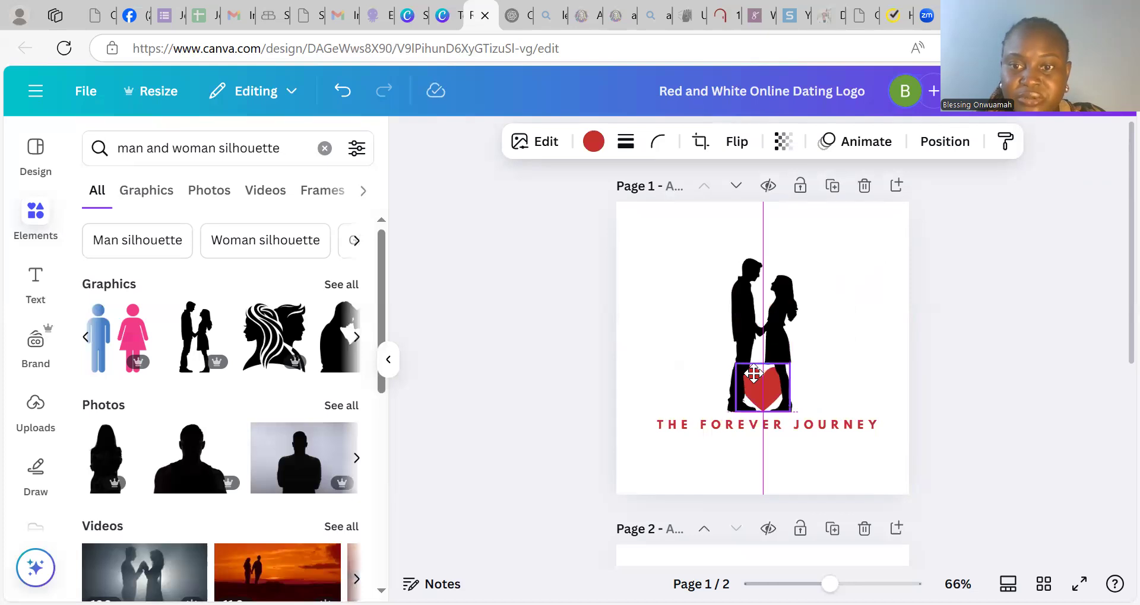
{"action": "left_click", "coordinate": [767, 361]}
{"action": "left_click", "coordinate": [978, 223]}
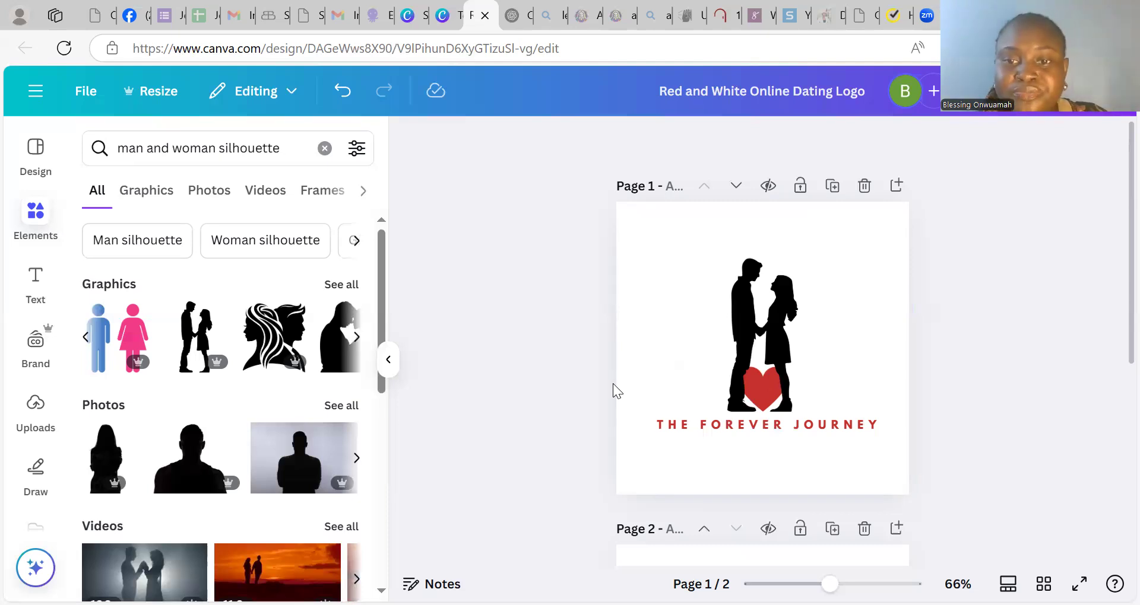
{"action": "left_click", "coordinate": [657, 336]}
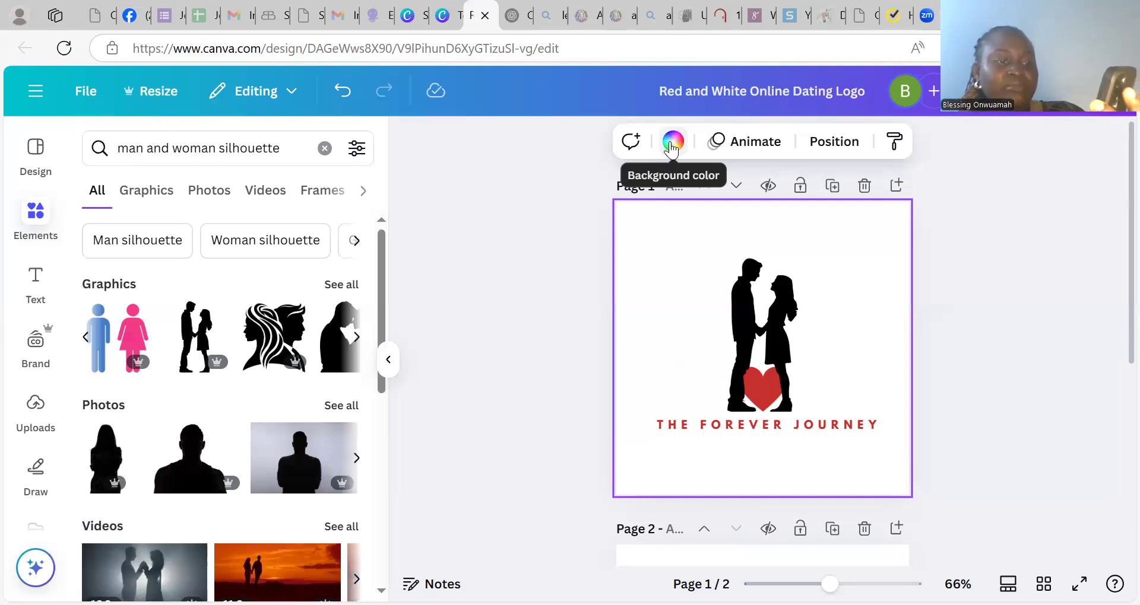
{"action": "left_click", "coordinate": [509, 201]}
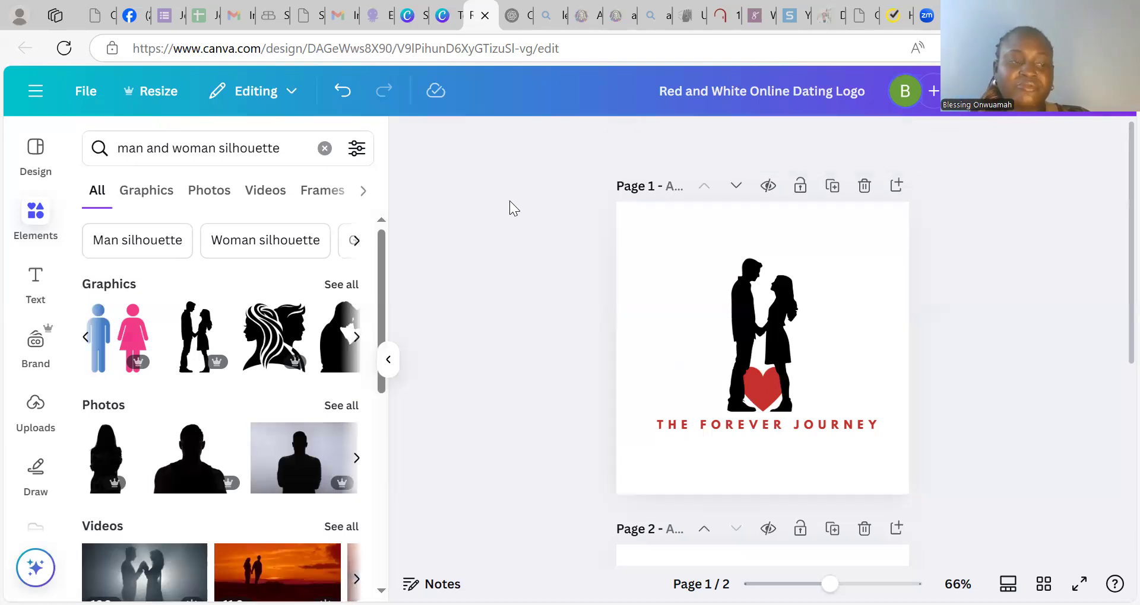